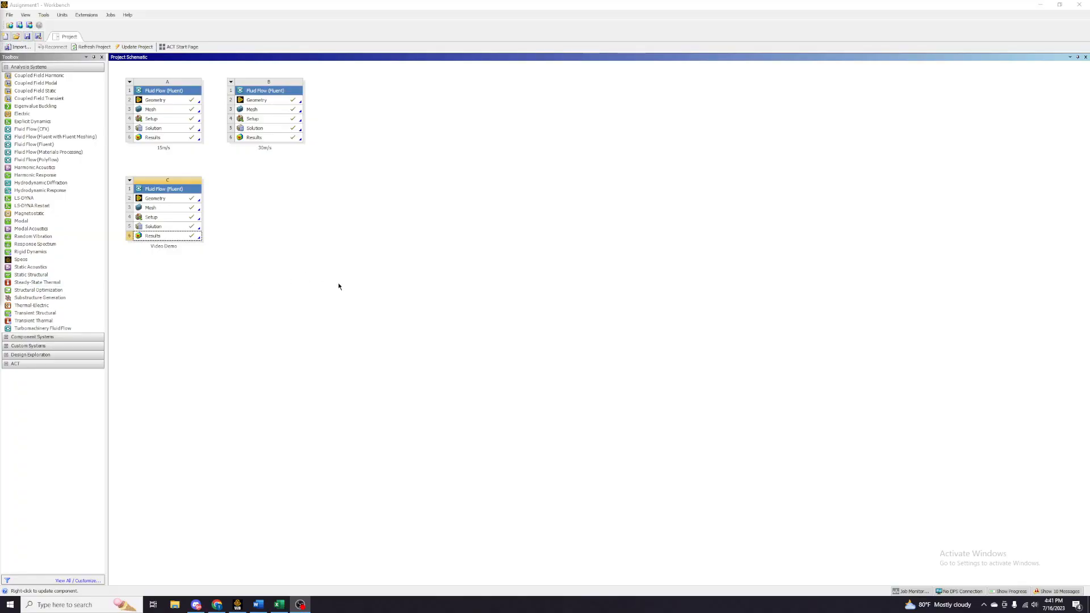
# - Open the Video Demo system's geometry in DesignModeler and view the surface straight along the Z axis
pyautogui.rightClick(166, 202)
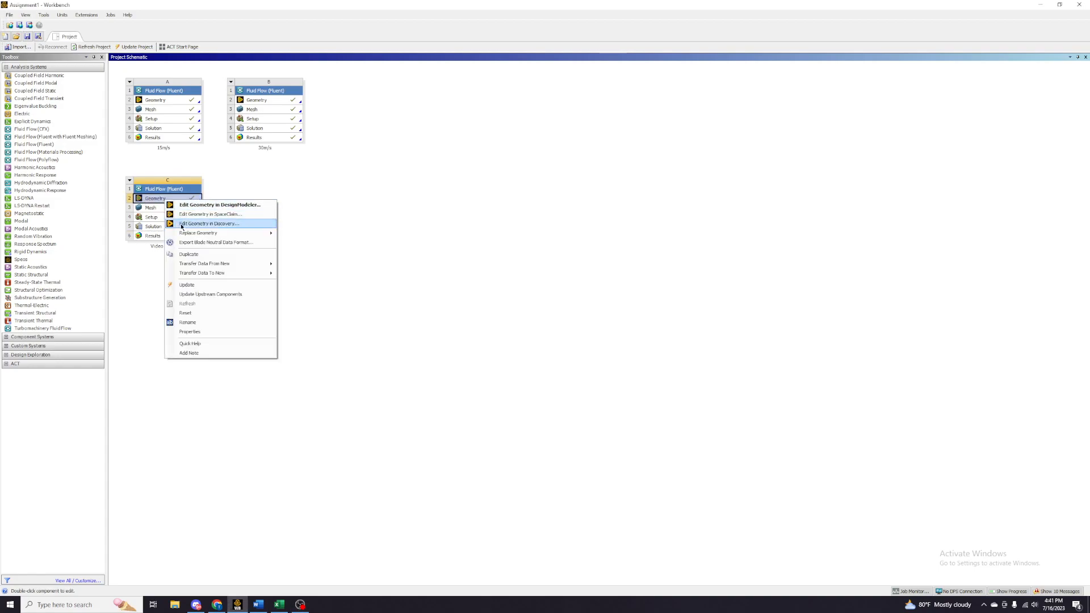
pyautogui.click(196, 205)
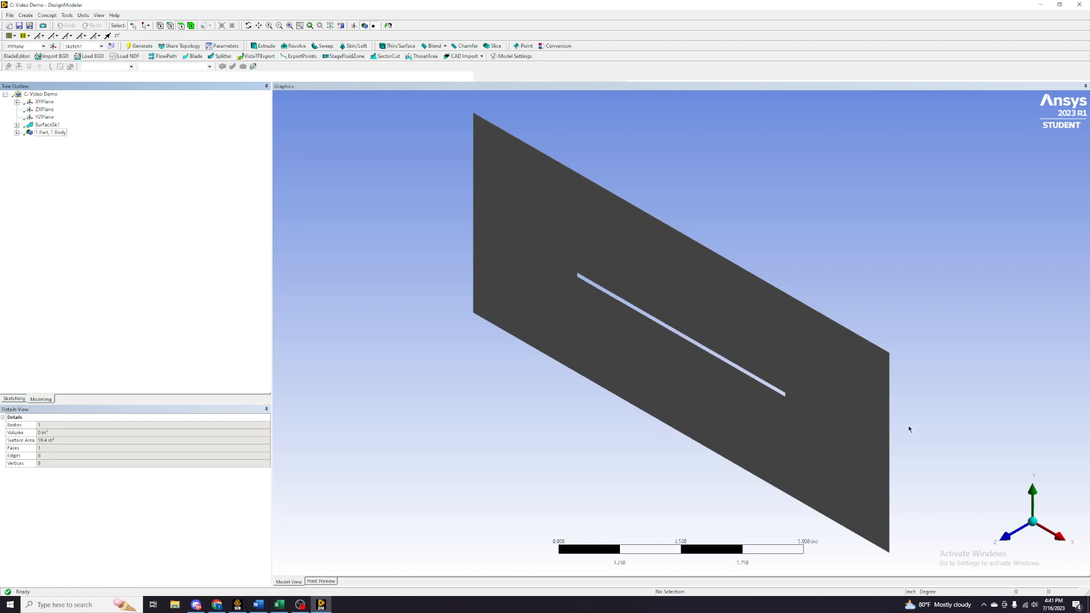
pyautogui.click(1010, 534)
# - Review the flow domain's XYPlane sketch and the SurfaceSk1 surface, check the surface creation commands, and return to the Workbench project
pyautogui.click(44, 102)
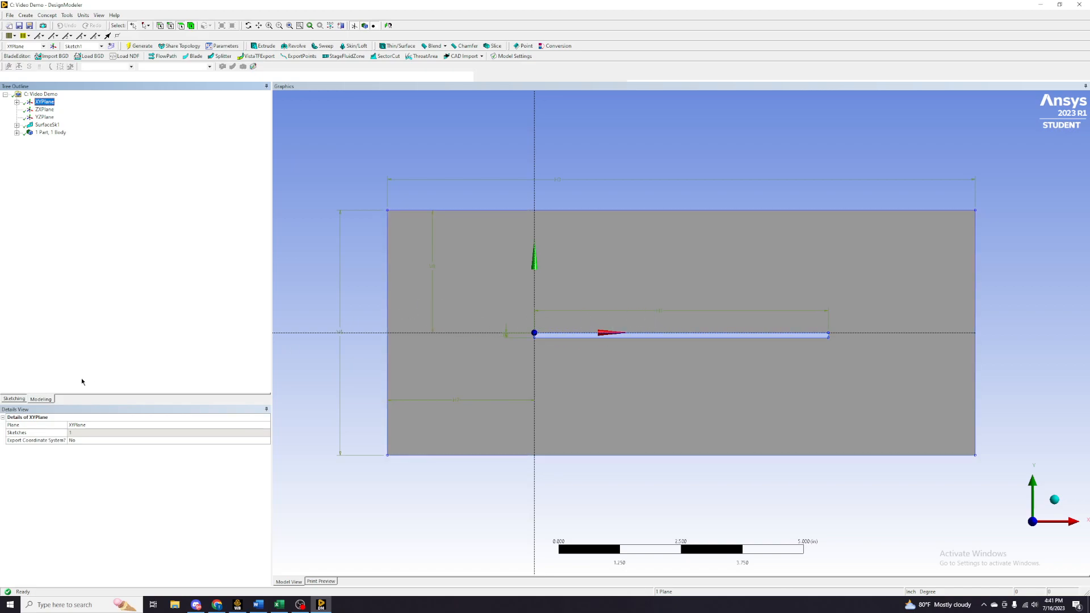
pyautogui.click(44, 125)
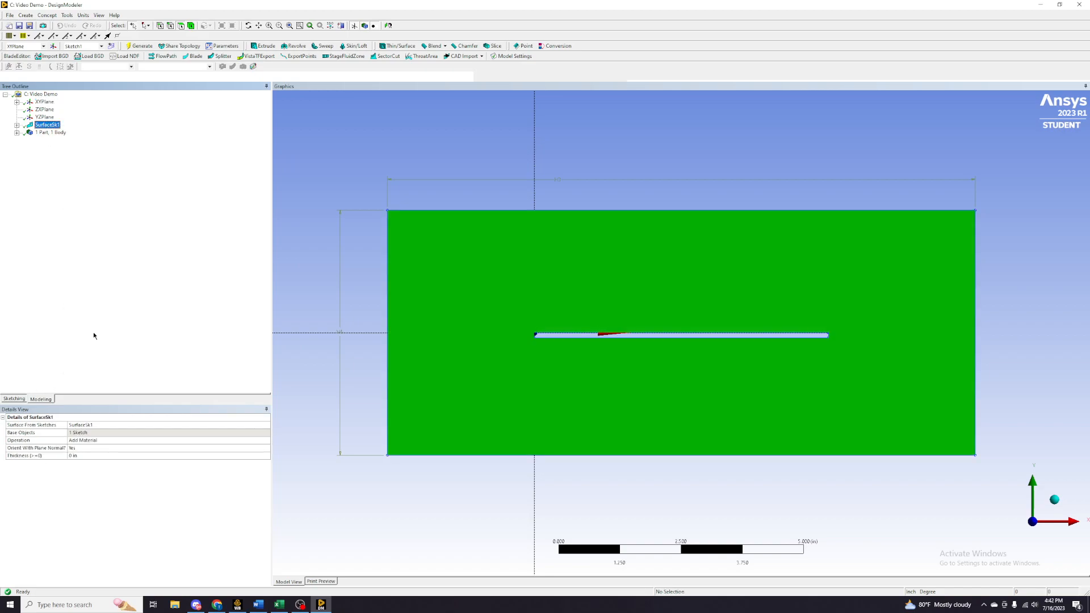
pyautogui.click(43, 103)
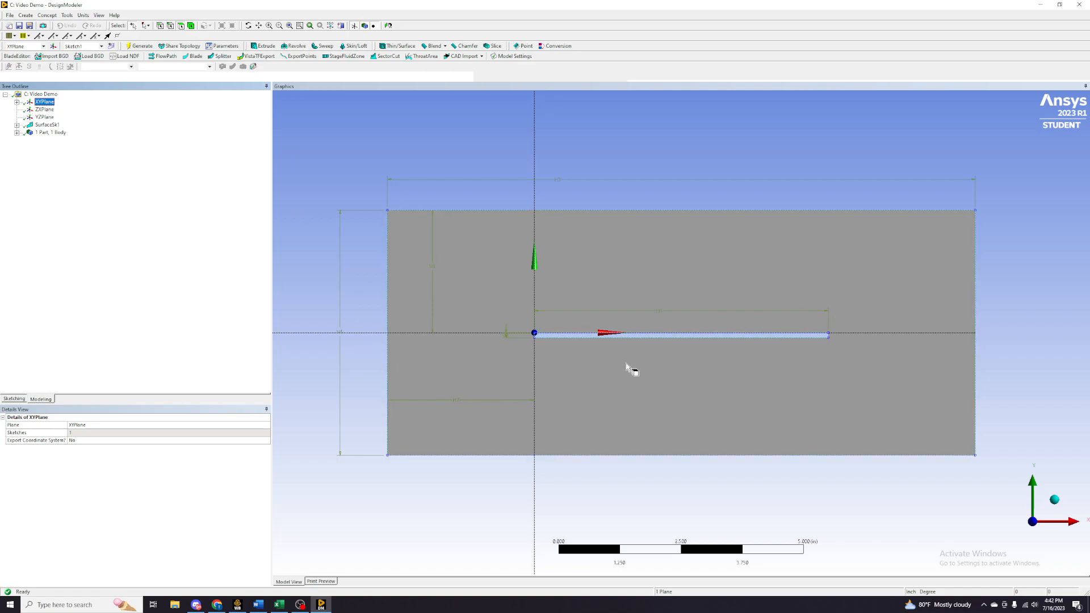
pyautogui.click(47, 15)
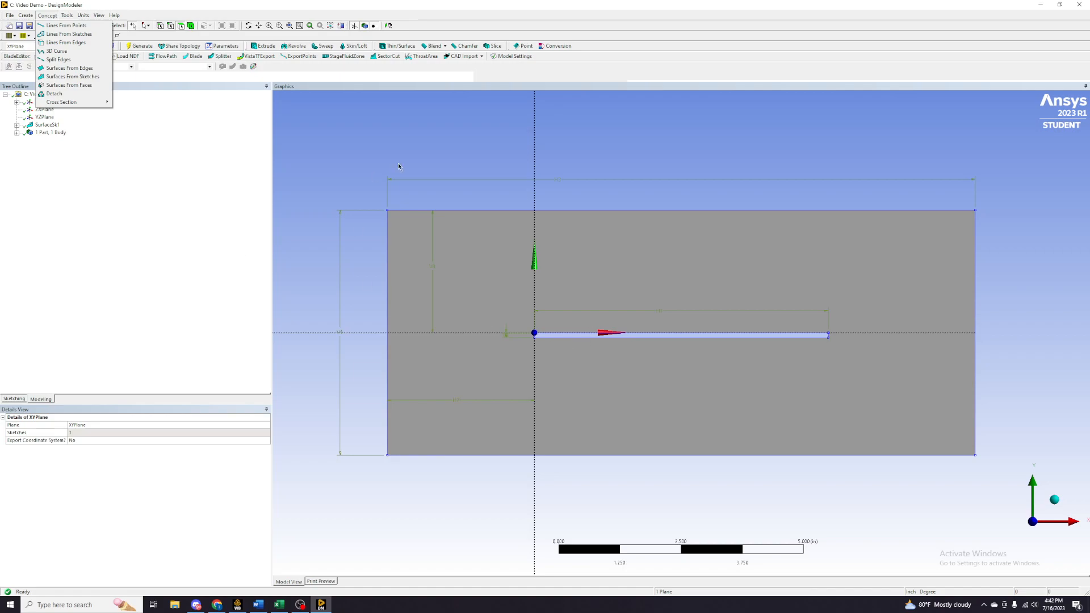
pyautogui.click(142, 190)
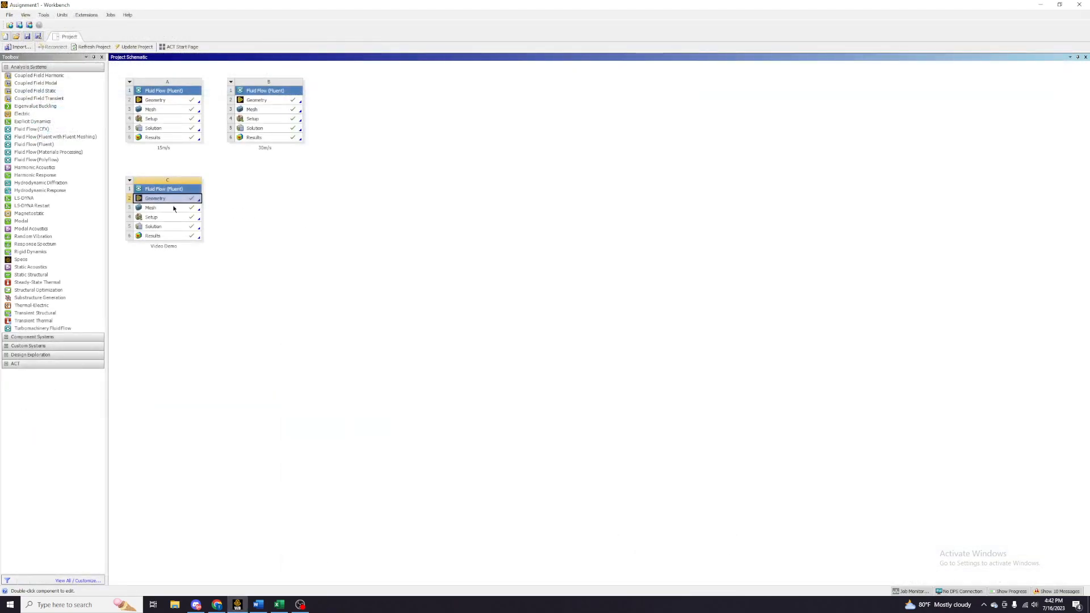
# - Open the Video Demo system's mesh, display it, and check the All Triangles Method and the mesh controls available for insertion
pyautogui.doubleClick(151, 208)
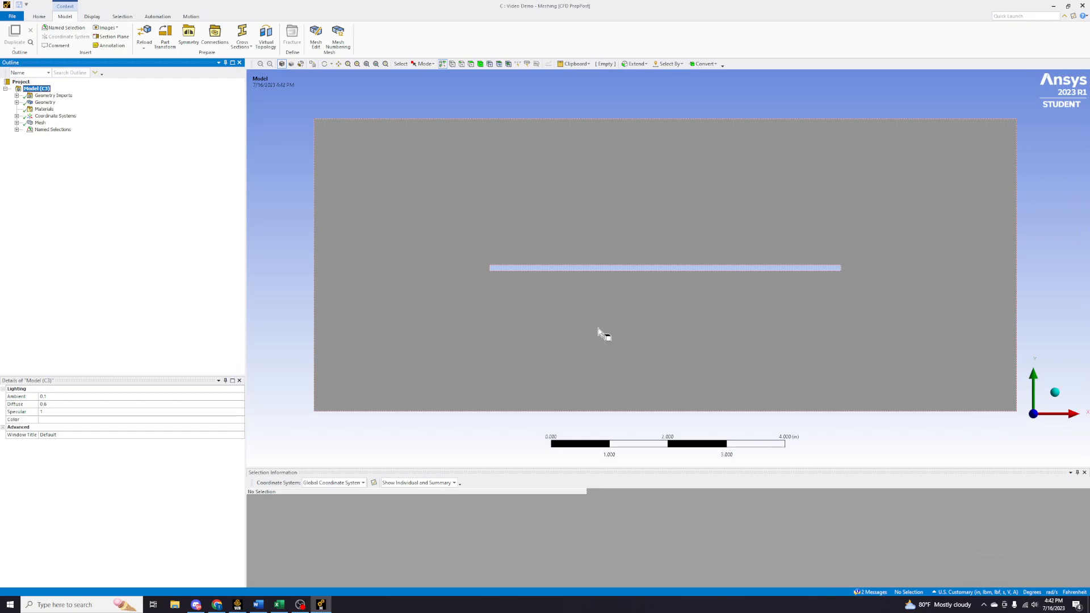
pyautogui.click(39, 122)
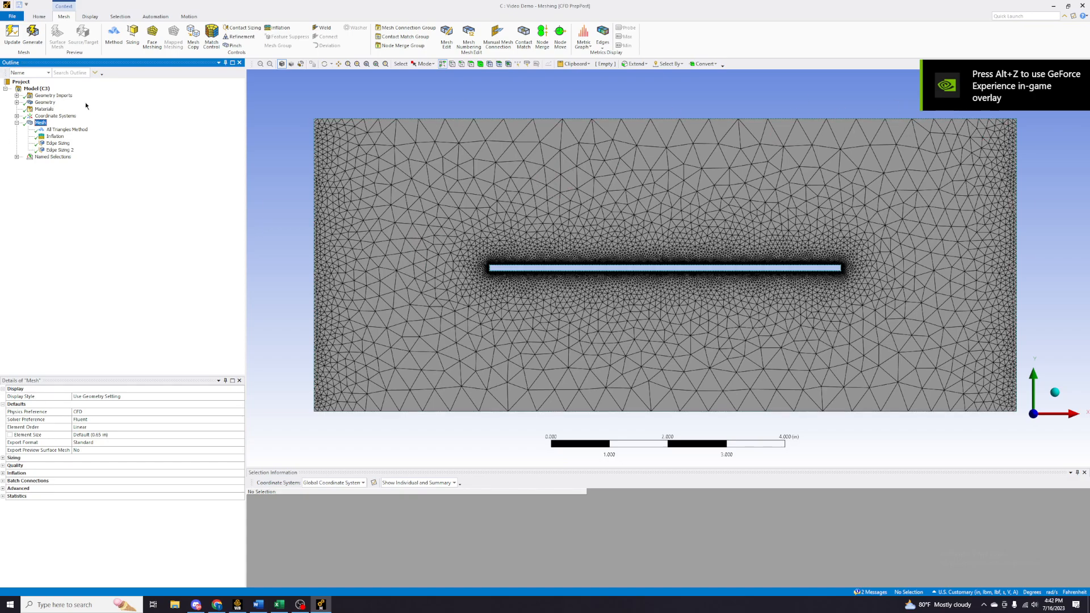
pyautogui.click(53, 131)
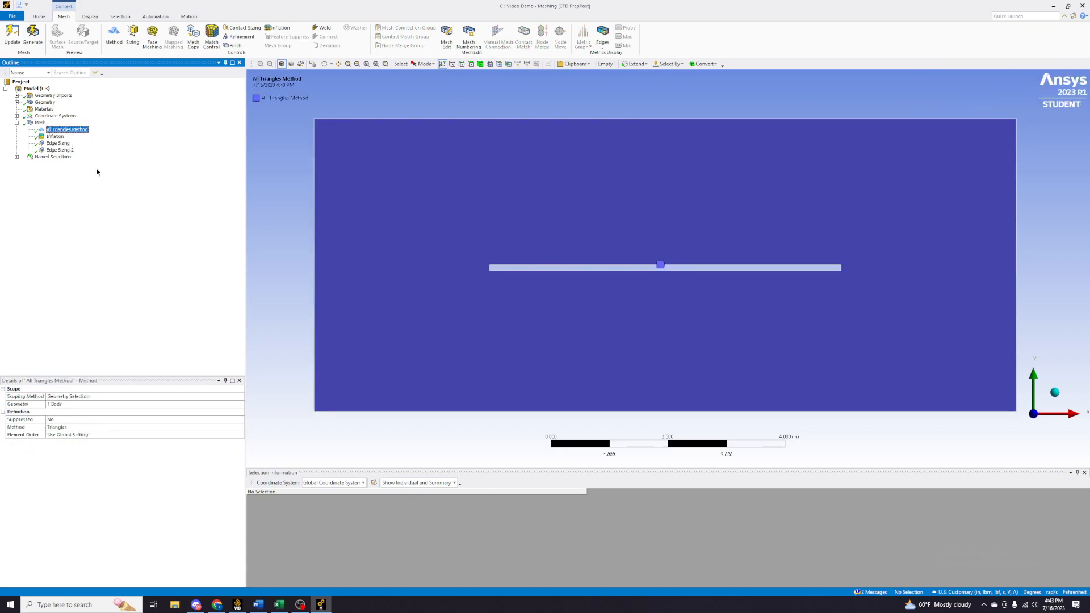
pyautogui.rightClick(38, 123)
pyautogui.moveTo(67, 130)
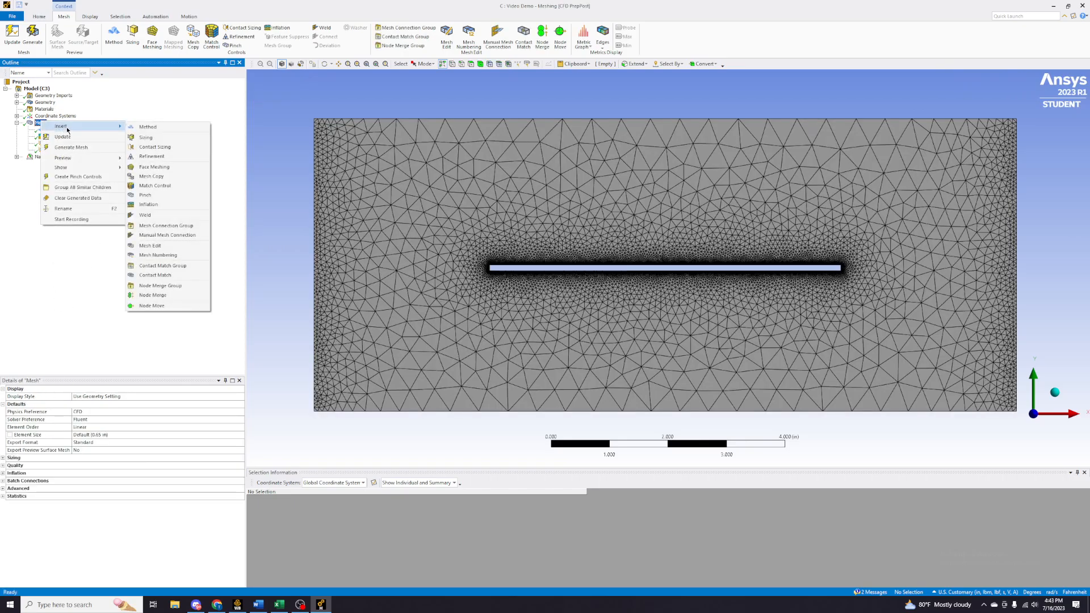
pyautogui.click(1, 267)
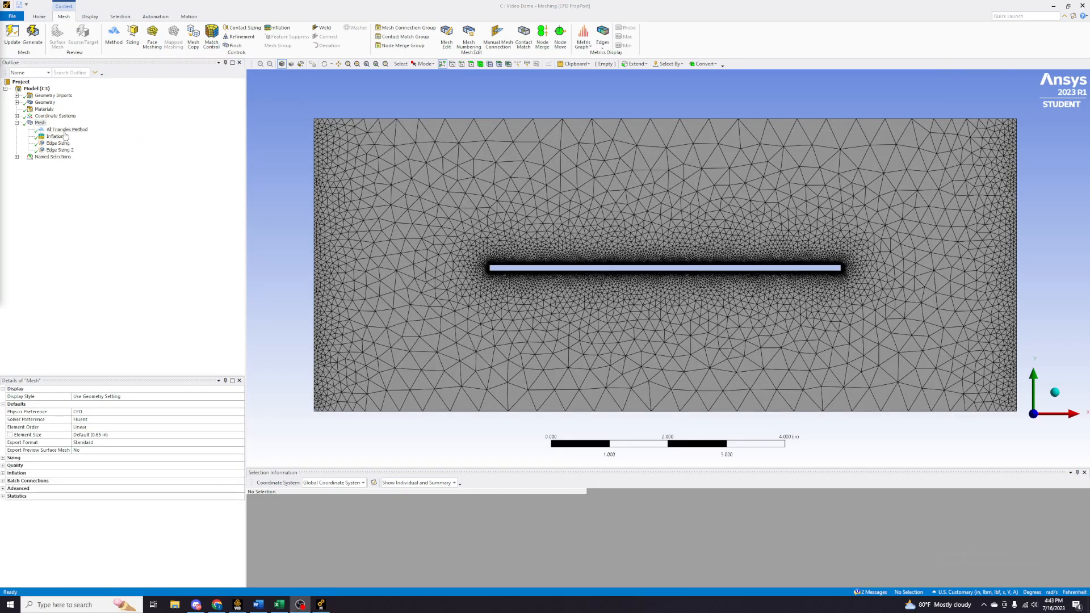
# - Set the method of the All Triangles Method control to Triangles and redisplay the mesh
pyautogui.click(64, 132)
pyautogui.click(25, 430)
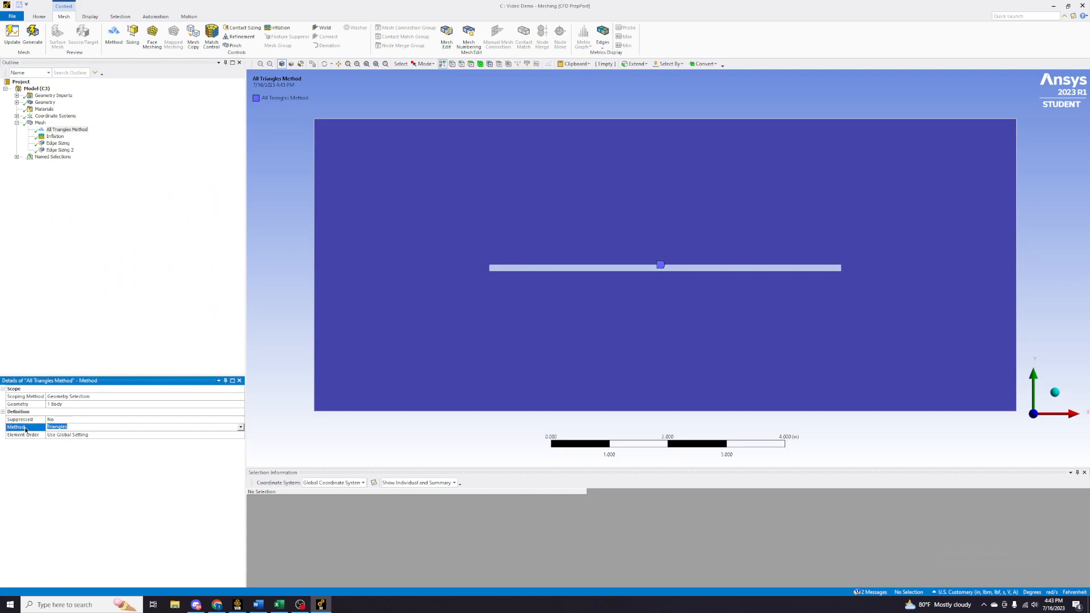
pyautogui.click(226, 429)
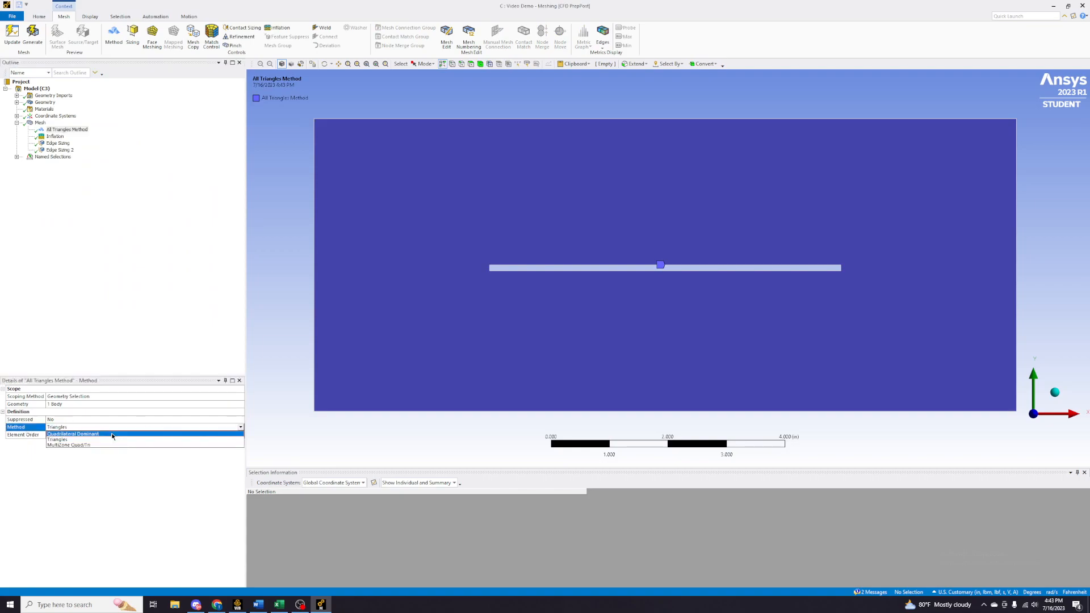
pyautogui.click(79, 440)
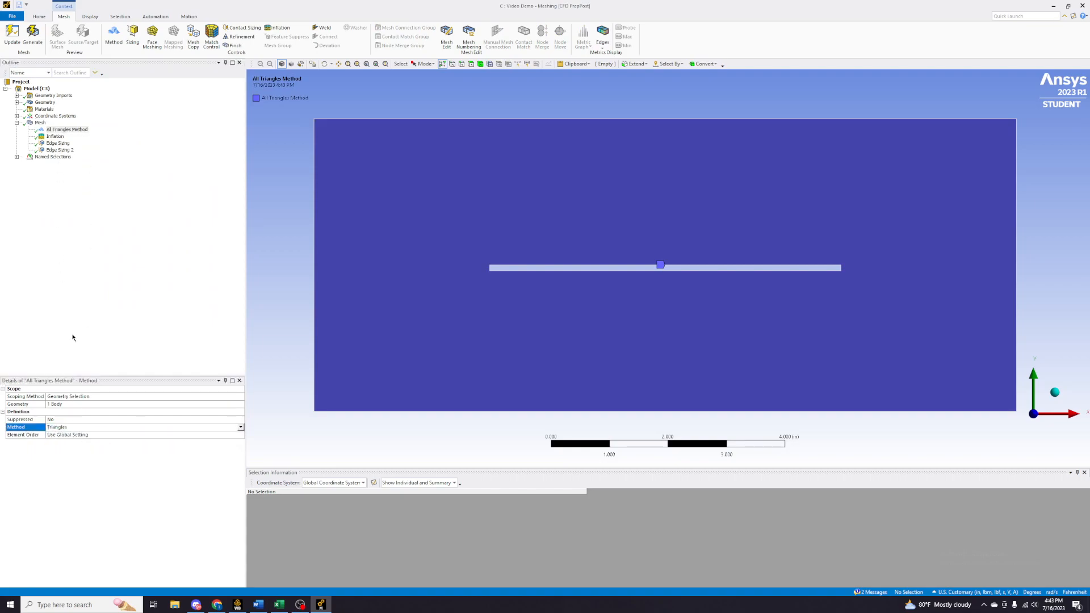
pyautogui.click(33, 65)
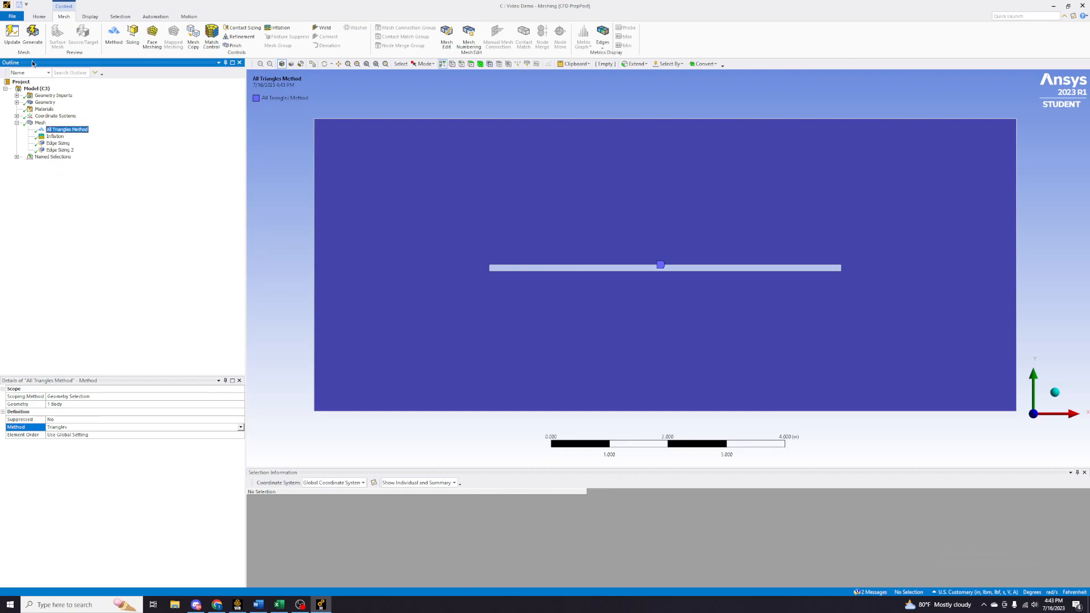
pyautogui.click(40, 123)
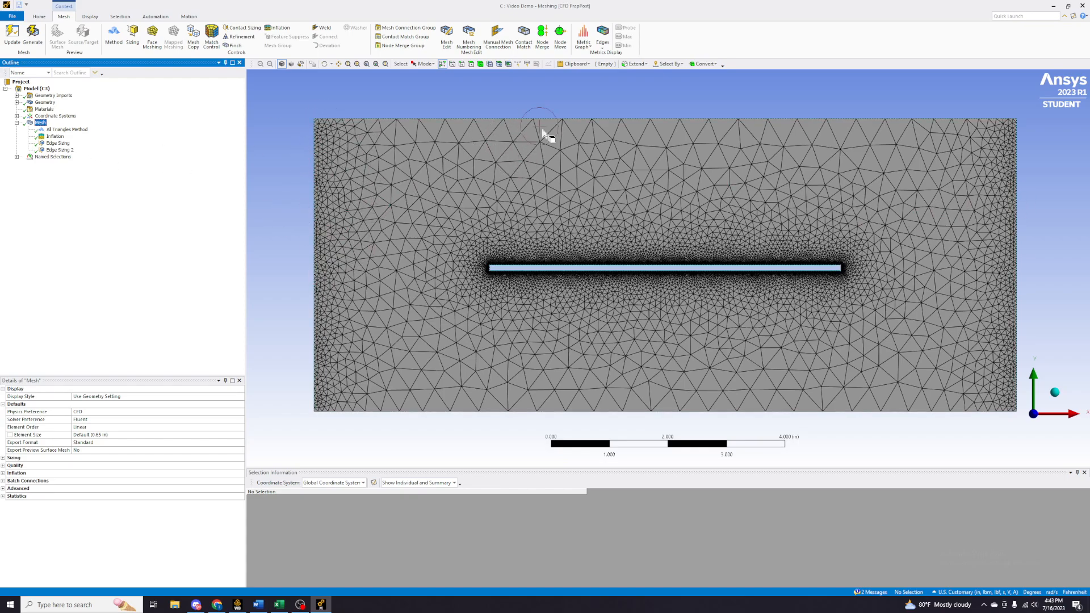
# - Review the Inflation control's settings and examine the inflation layers in the mesh around the front end of the plate
pyautogui.click(54, 137)
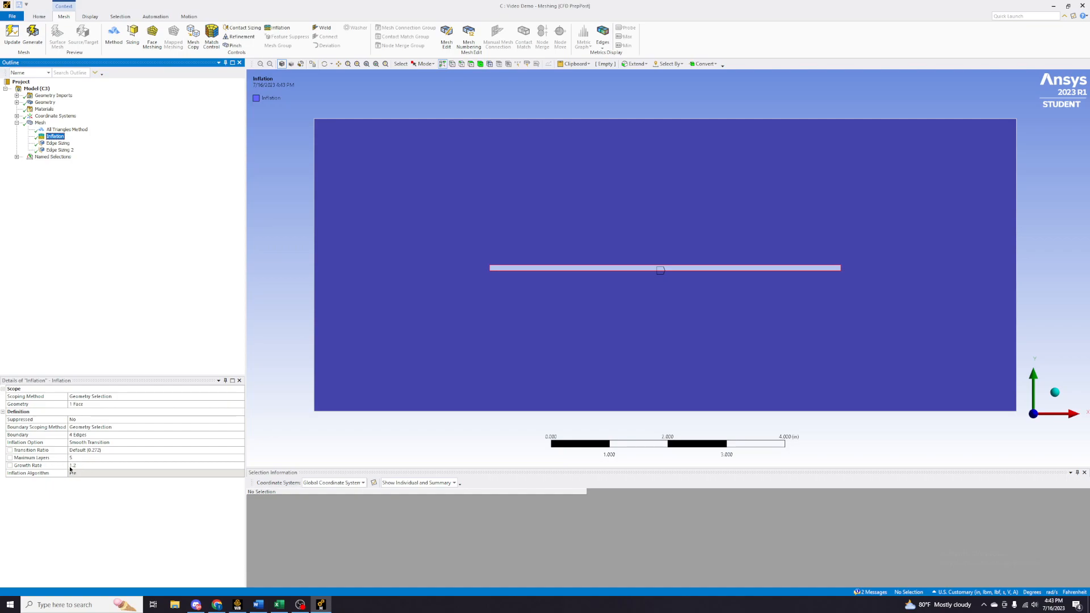
pyautogui.click(57, 138)
pyautogui.click(41, 123)
pyautogui.moveTo(477, 251); pyautogui.dragTo(570, 302)
pyautogui.moveTo(401, 152); pyautogui.dragTo(648, 309)
pyautogui.moveTo(394, 141); pyautogui.dragTo(552, 237)
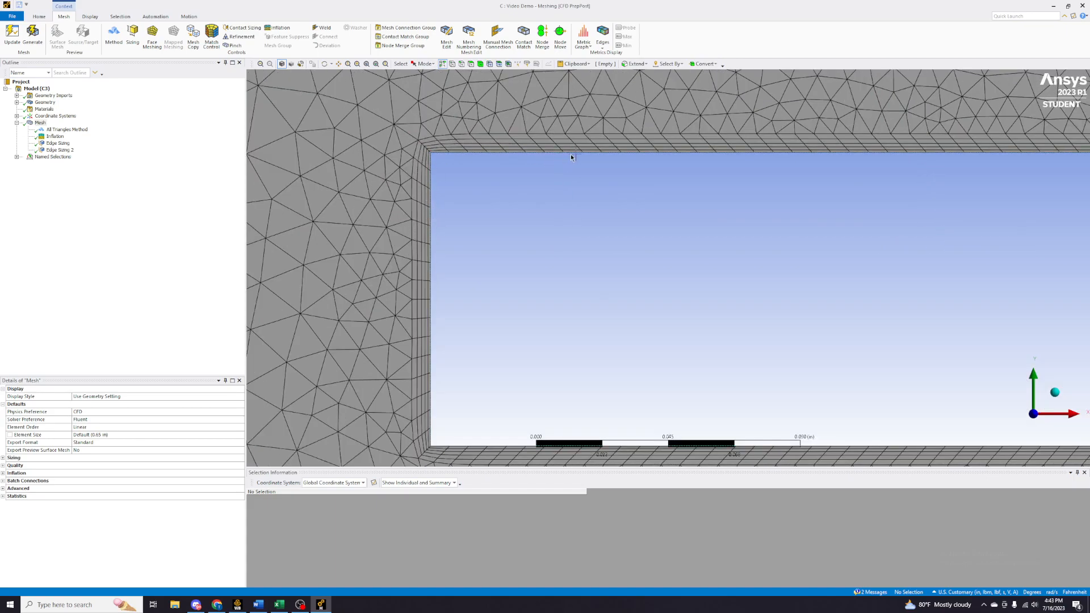
pyautogui.scroll(-6, 579, 341)
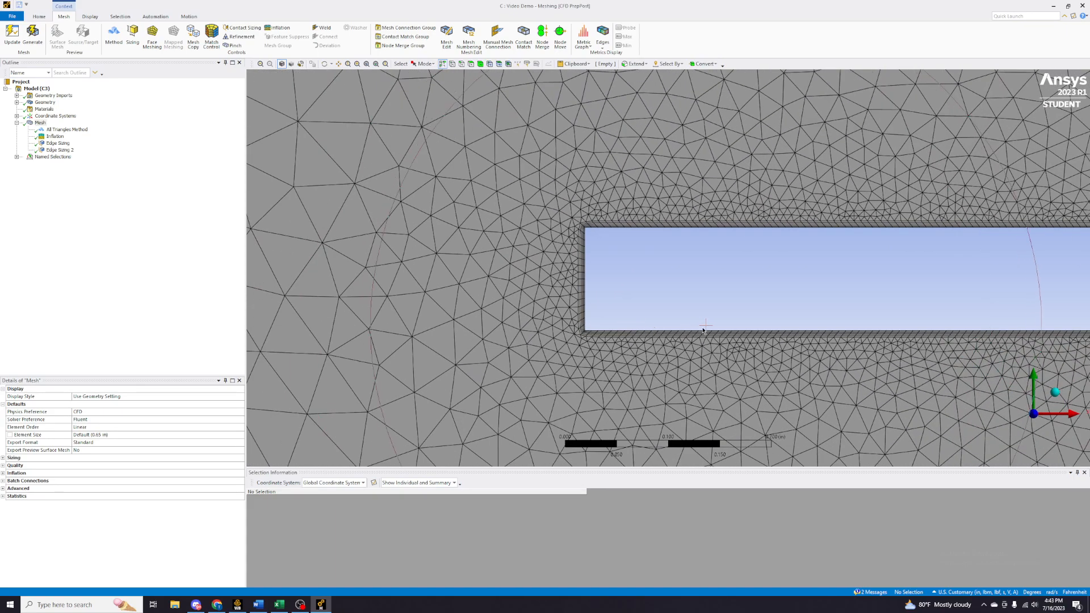
pyautogui.scroll(-8, 817, 345)
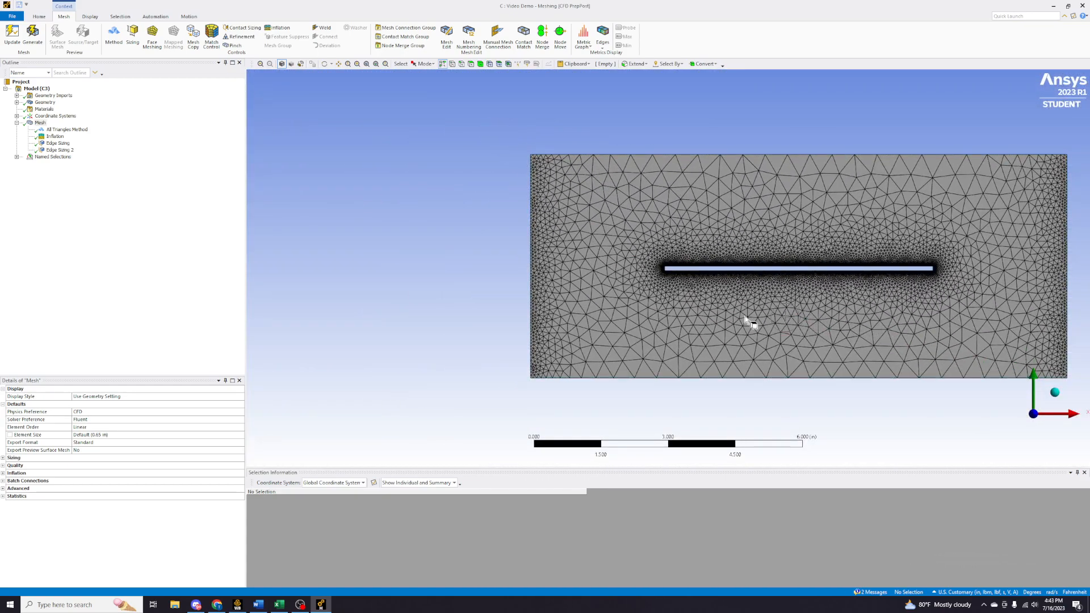
# - Review the Edge Sizing control on the plate's edges and examine the refined mesh along the plate surface
pyautogui.click(58, 143)
pyautogui.moveTo(640, 235); pyautogui.dragTo(990, 306)
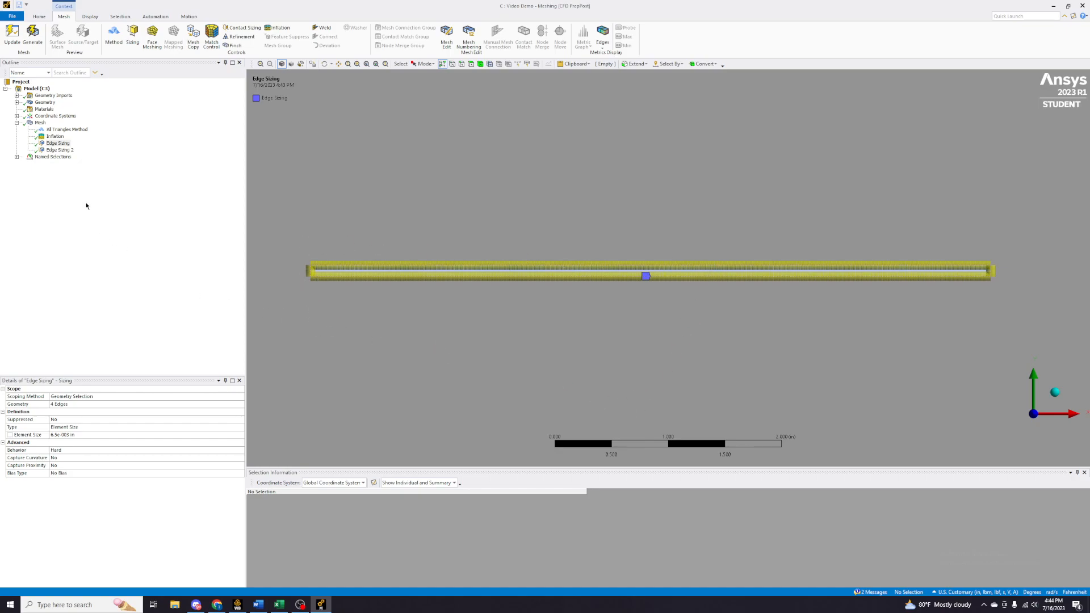
pyautogui.scroll(-5, 380, 267)
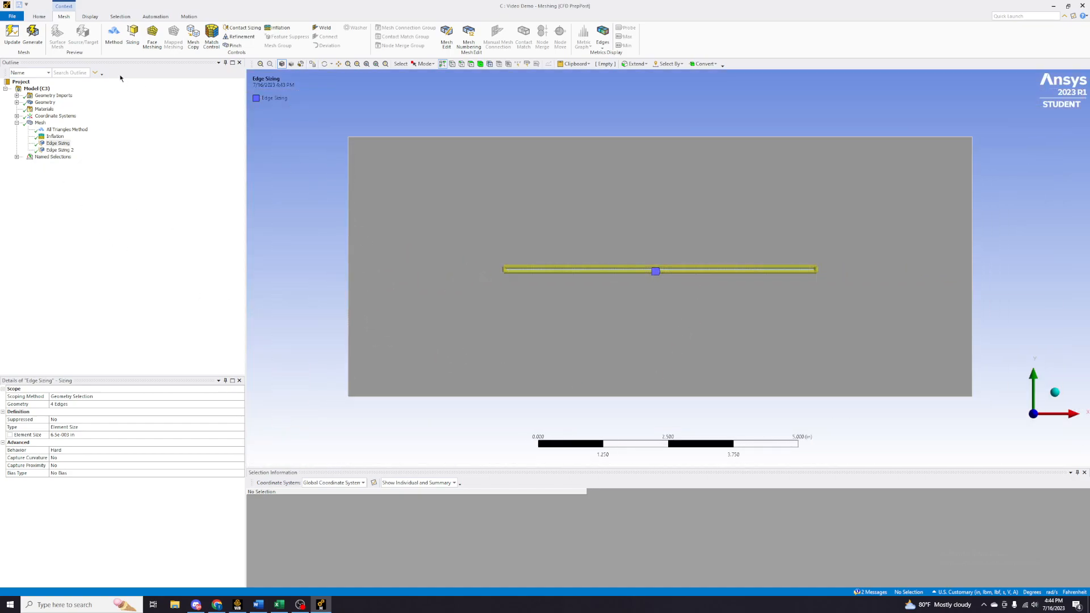
pyautogui.click(19, 34)
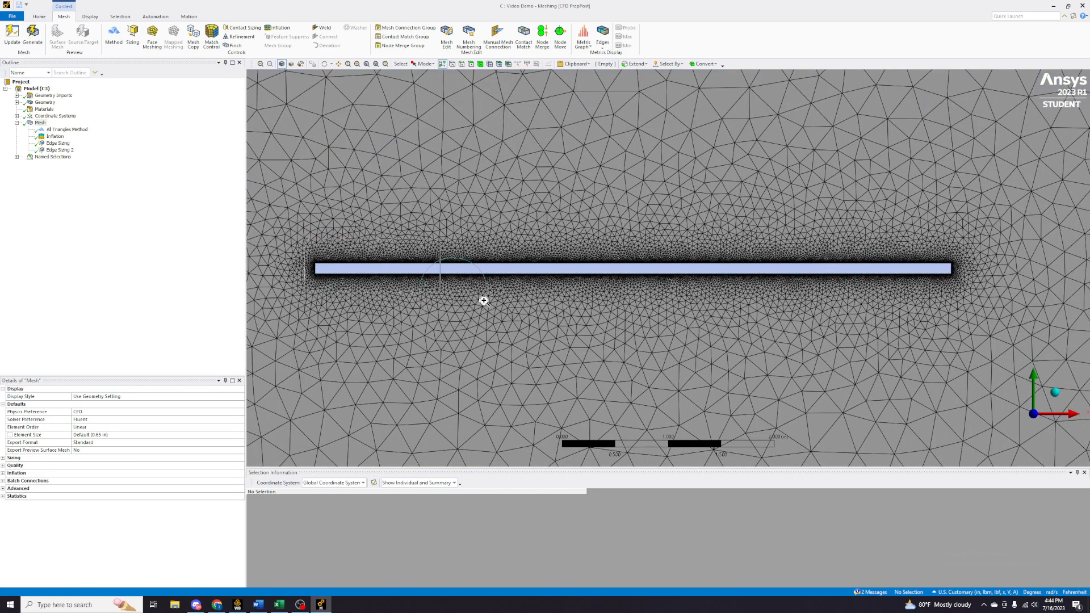
pyautogui.scroll(3, 460, 297)
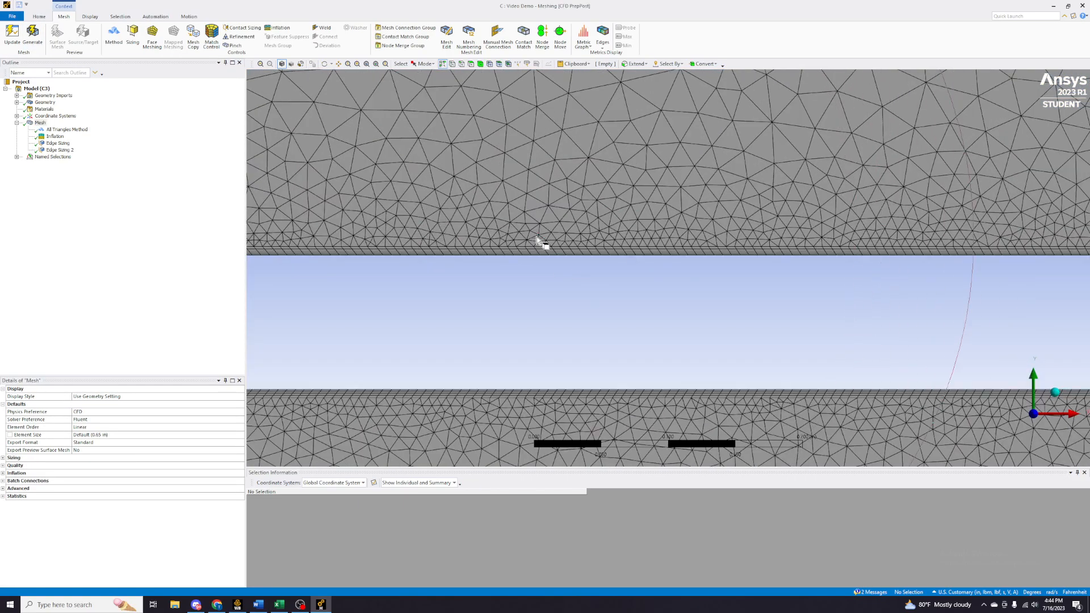
pyautogui.scroll(-2, 613, 289)
pyautogui.scroll(-10, 613, 286)
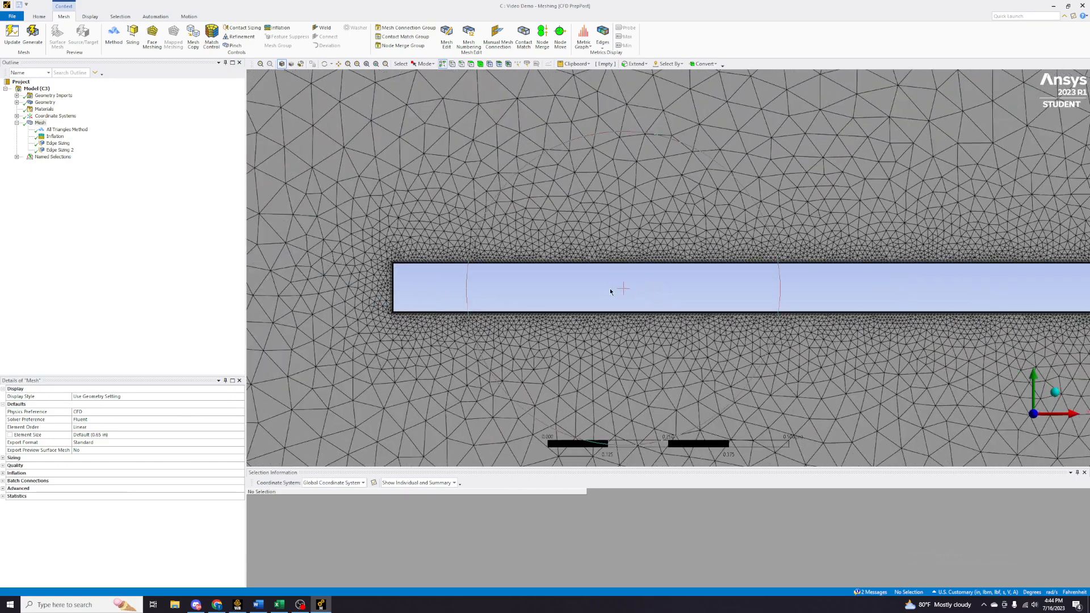
# - Review Edge Sizing 2 on the inlet and outlet edges of the domain and compare it with the whole mesh
pyautogui.moveTo(494, 170); pyautogui.dragTo(993, 356)
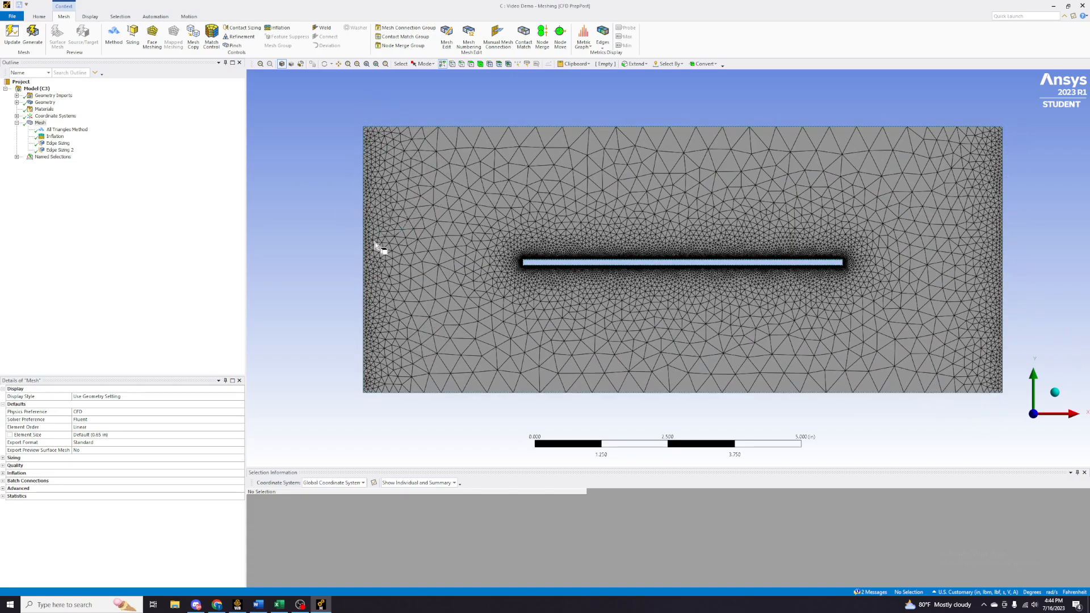
pyautogui.click(61, 150)
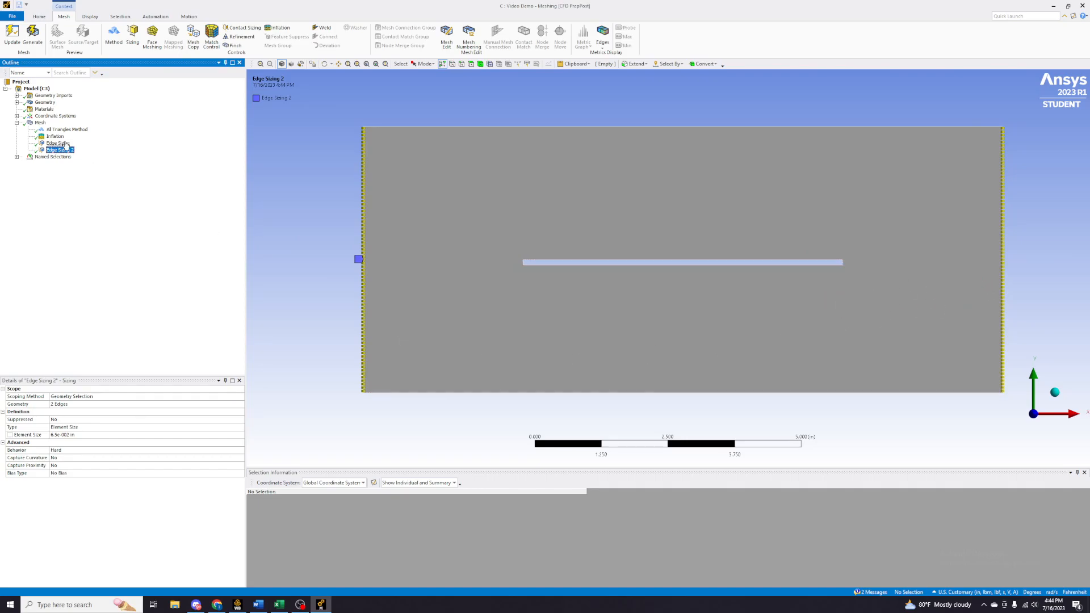
pyautogui.click(40, 123)
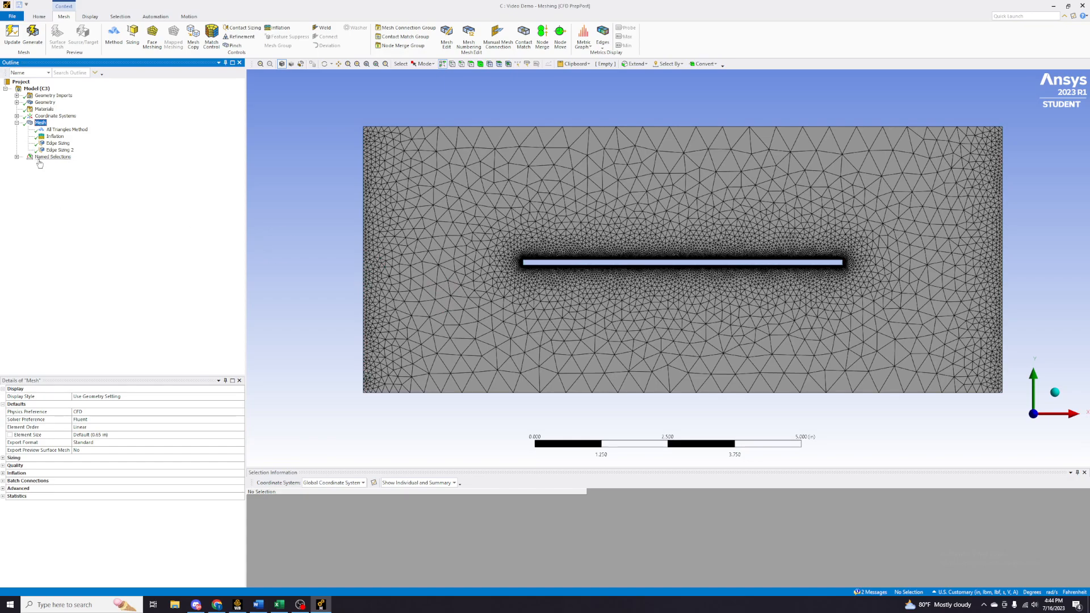
# - Review the named selections for the inlet, outlet, symmetry, front plate, top plate and back plate edges
pyautogui.click(16, 157)
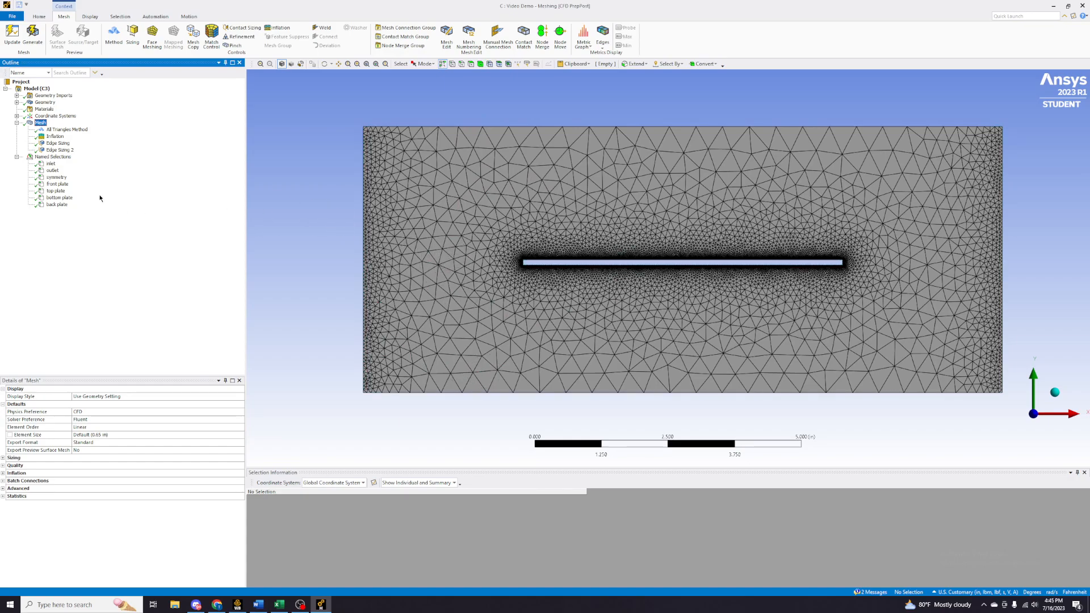
pyautogui.click(51, 163)
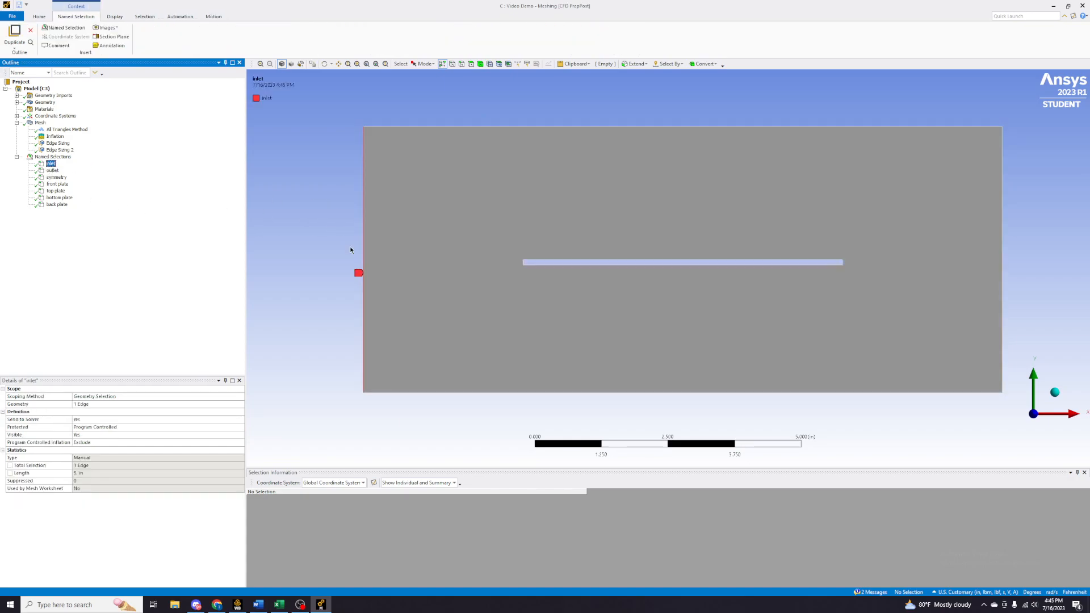
pyautogui.click(52, 171)
pyautogui.click(56, 177)
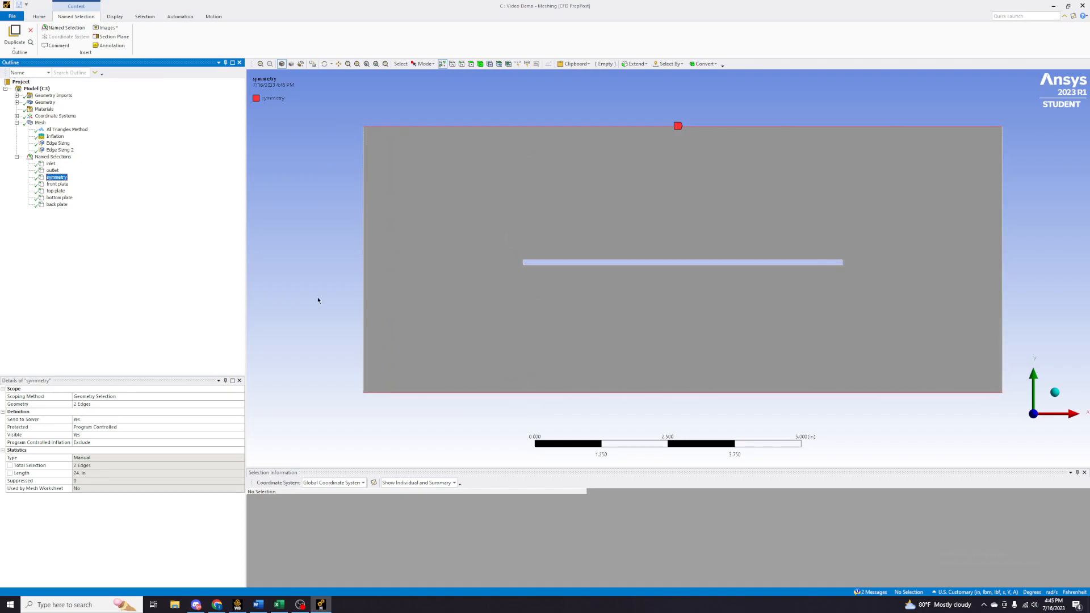
pyautogui.click(57, 185)
pyautogui.click(56, 192)
pyautogui.click(57, 205)
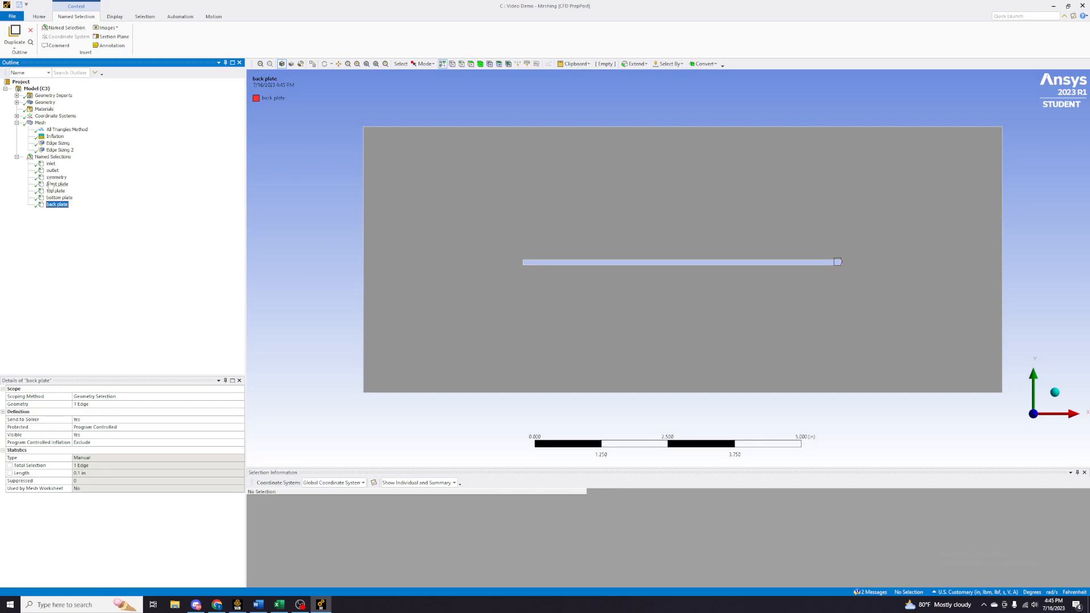
pyautogui.click(18, 157)
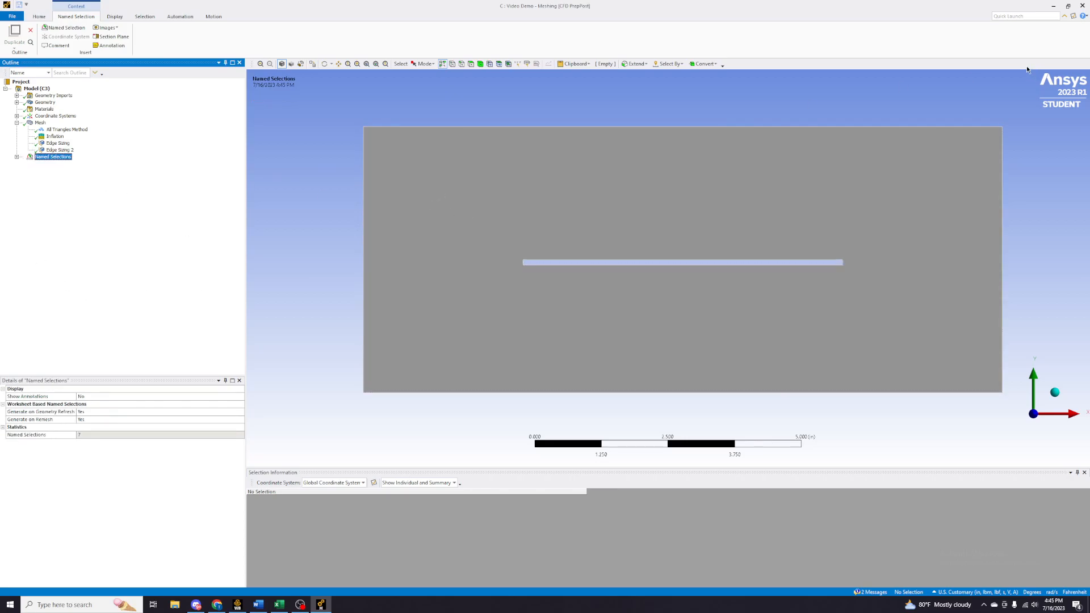
# - Close the meshing window and open the Video Demo system's Setup to bring up the Fluent Launcher
pyautogui.click(38, 123)
pyautogui.click(1082, 6)
pyautogui.doubleClick(143, 217)
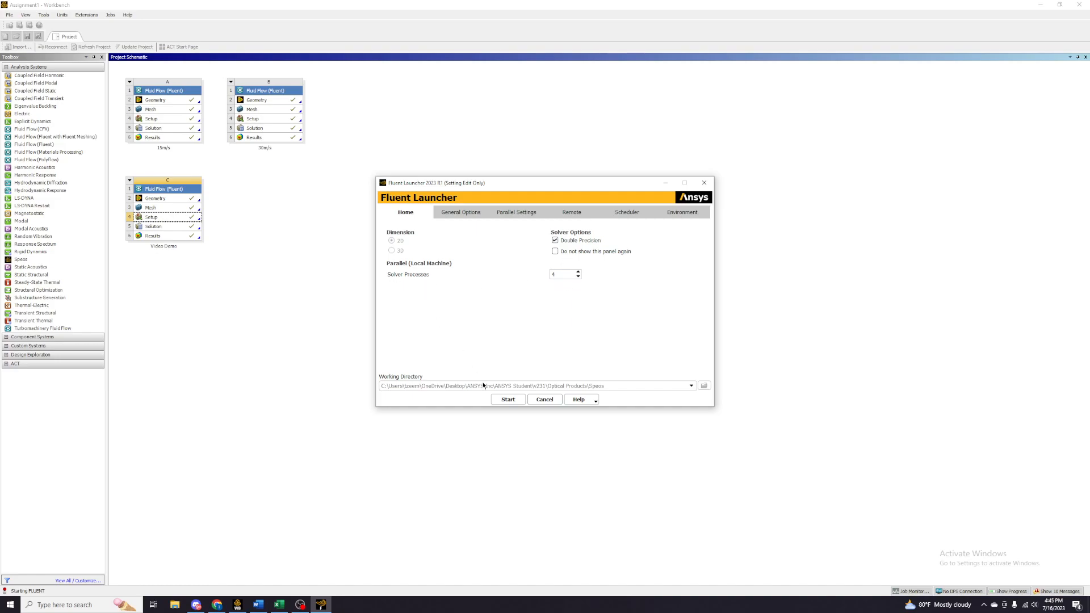
# - Start the Fluent solver with the preset launcher options and dismiss the Key Behavioral Changes notice to show the loaded mesh
pyautogui.click(516, 399)
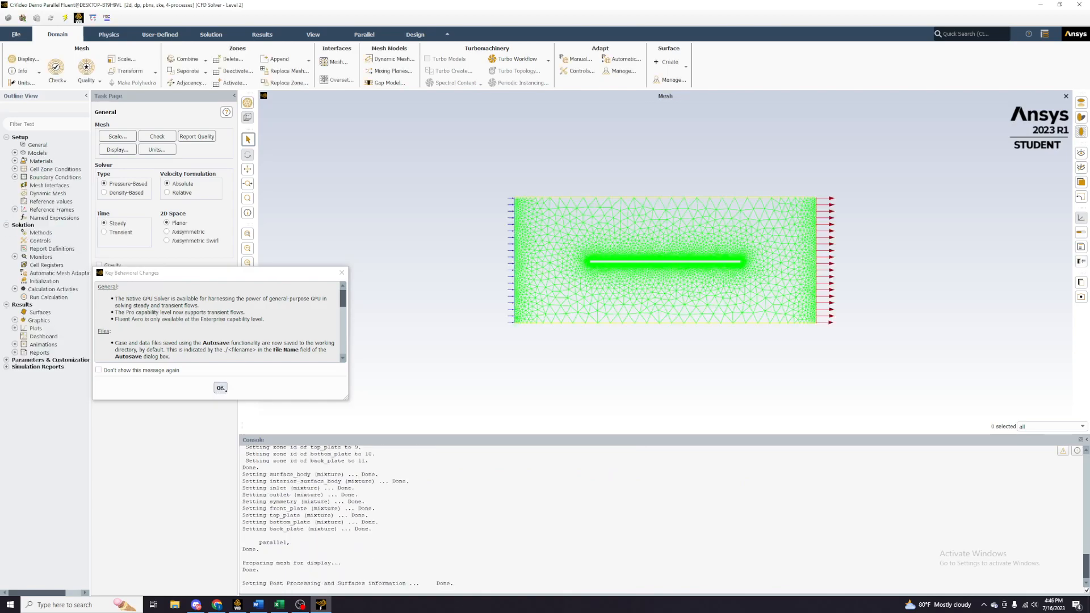
pyautogui.click(220, 389)
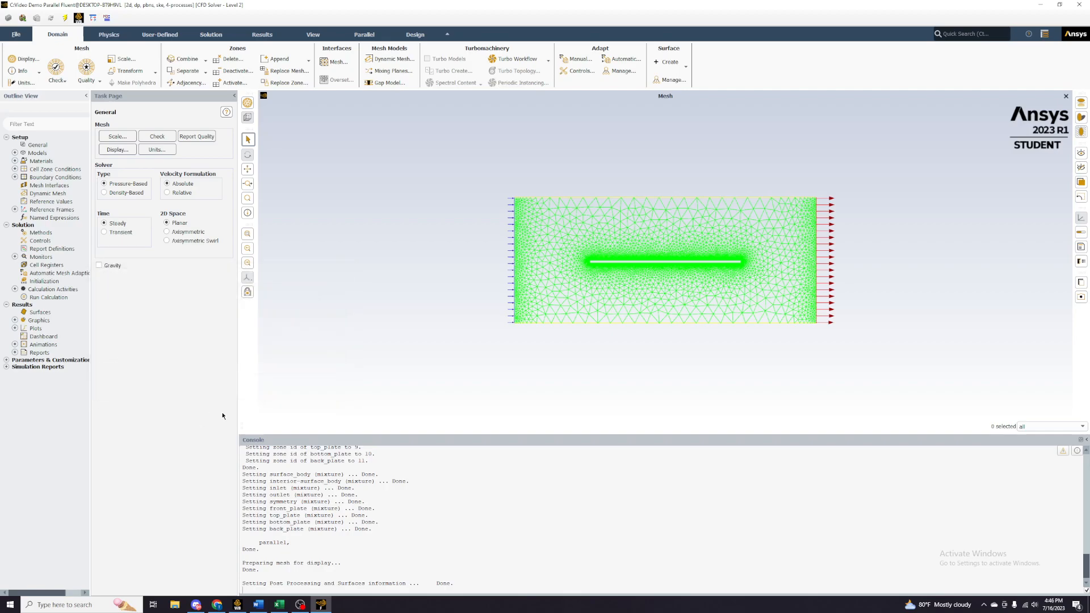
pyautogui.scroll(-3, 646, 260)
pyautogui.scroll(5, 646, 256)
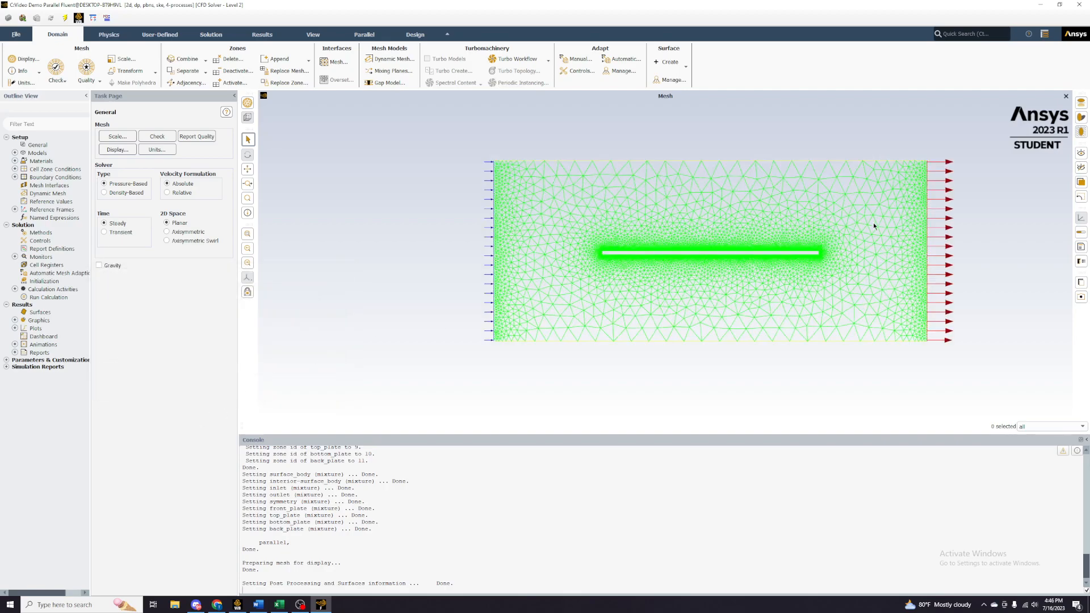
pyautogui.scroll(2, 866, 224)
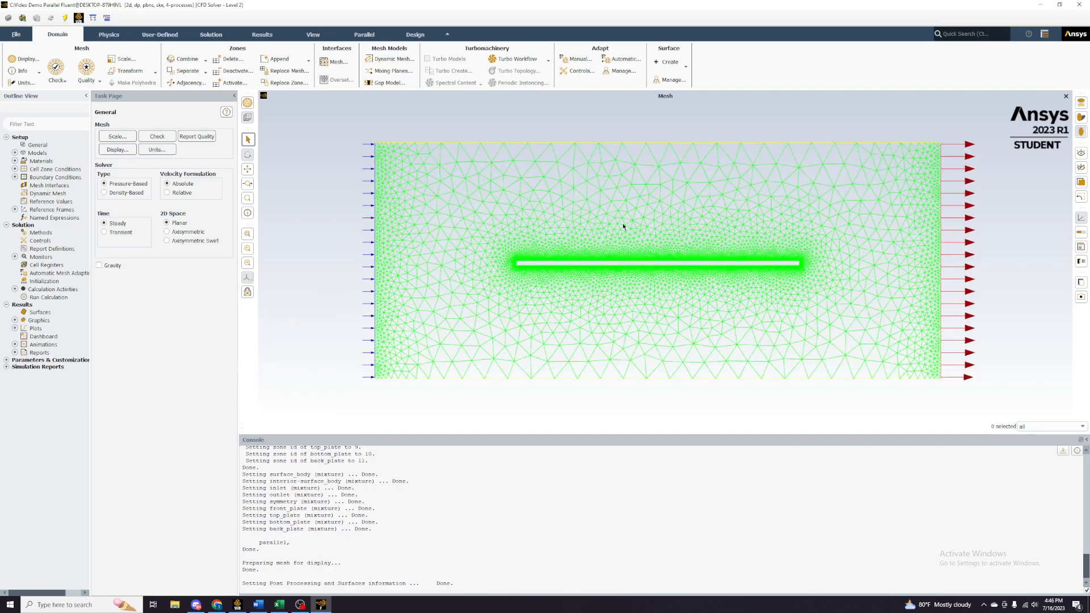
# - Review the Viscous Model settings, including the k-epsilon variant and near-wall treatment, and leave them as they are
pyautogui.click(15, 153)
pyautogui.doubleClick(51, 177)
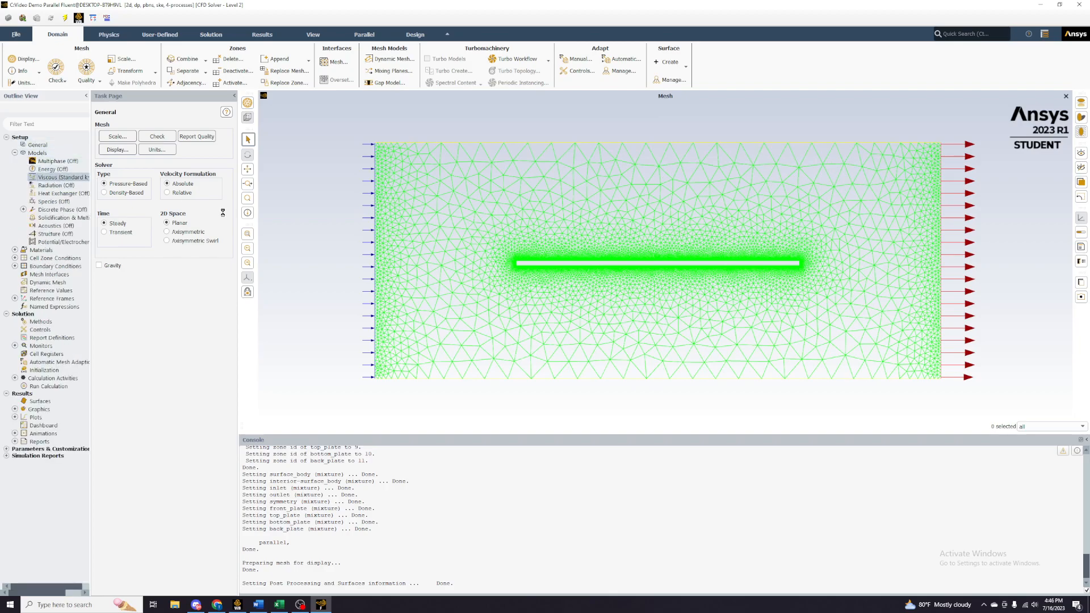
pyautogui.moveTo(171, 275); pyautogui.dragTo(196, 131)
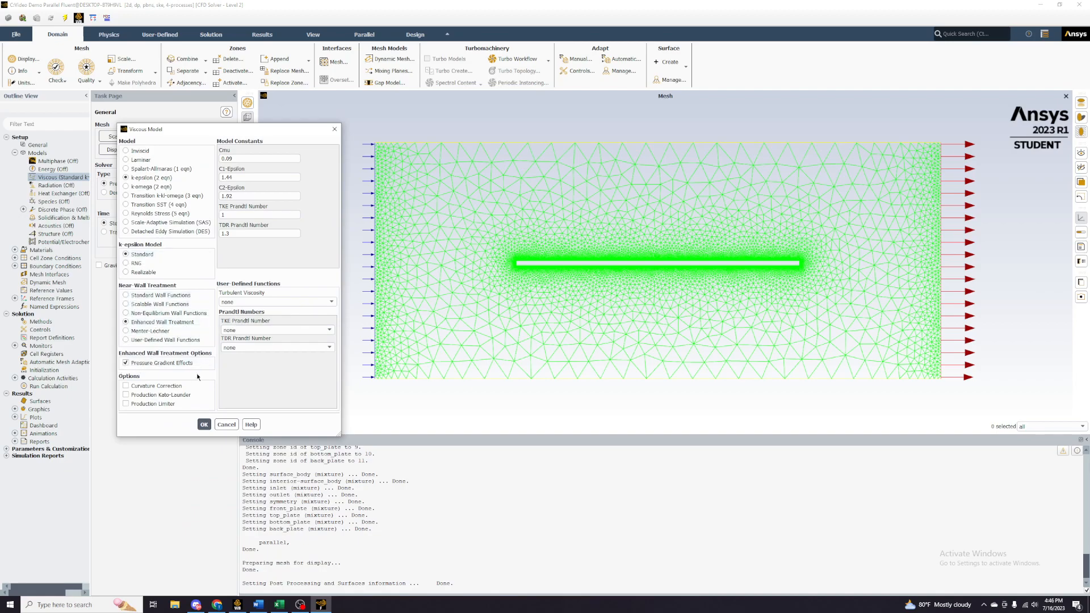
pyautogui.click(226, 424)
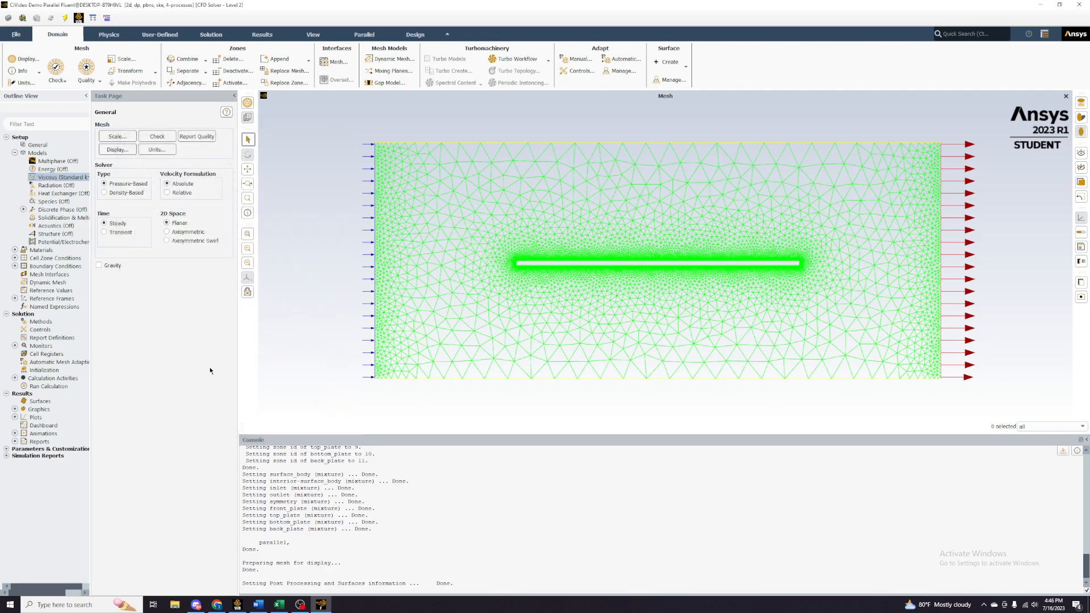
pyautogui.click(14, 152)
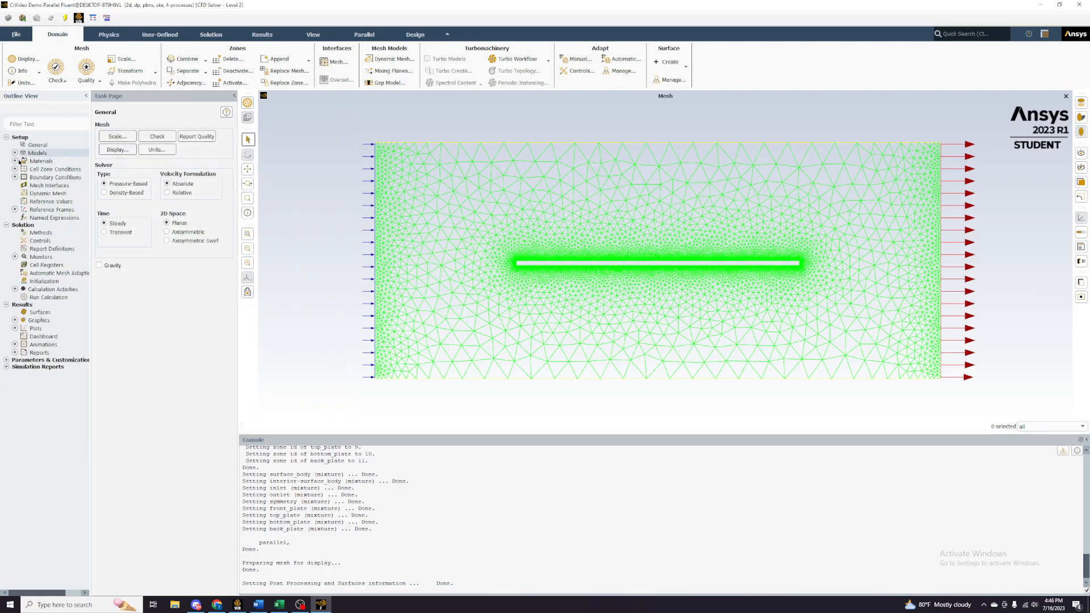
# - Review the density and viscosity properties of the fluid material air
pyautogui.click(15, 161)
pyautogui.click(24, 169)
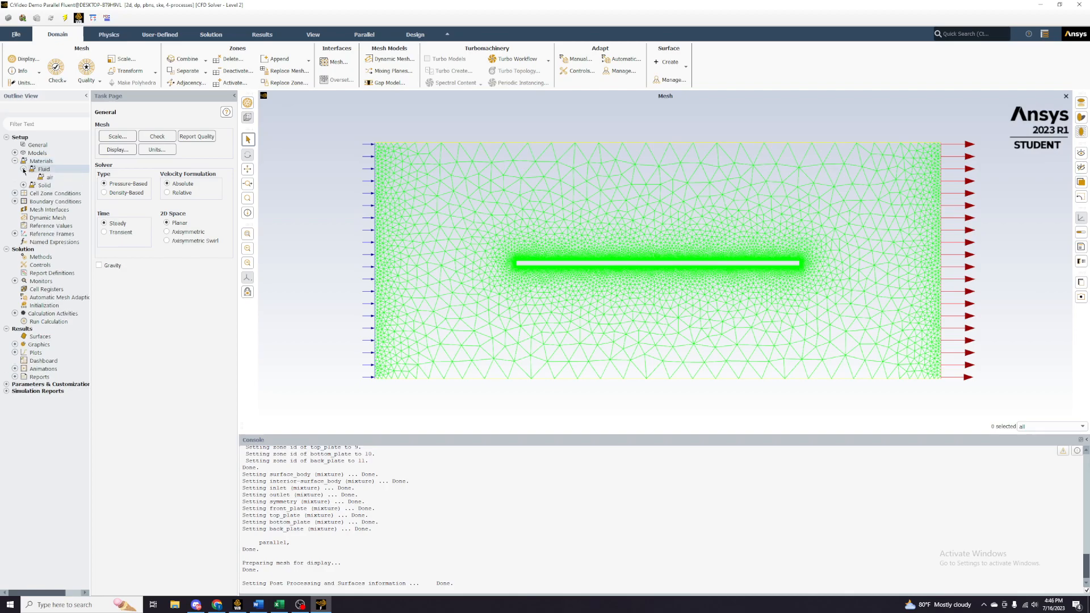
pyautogui.doubleClick(54, 179)
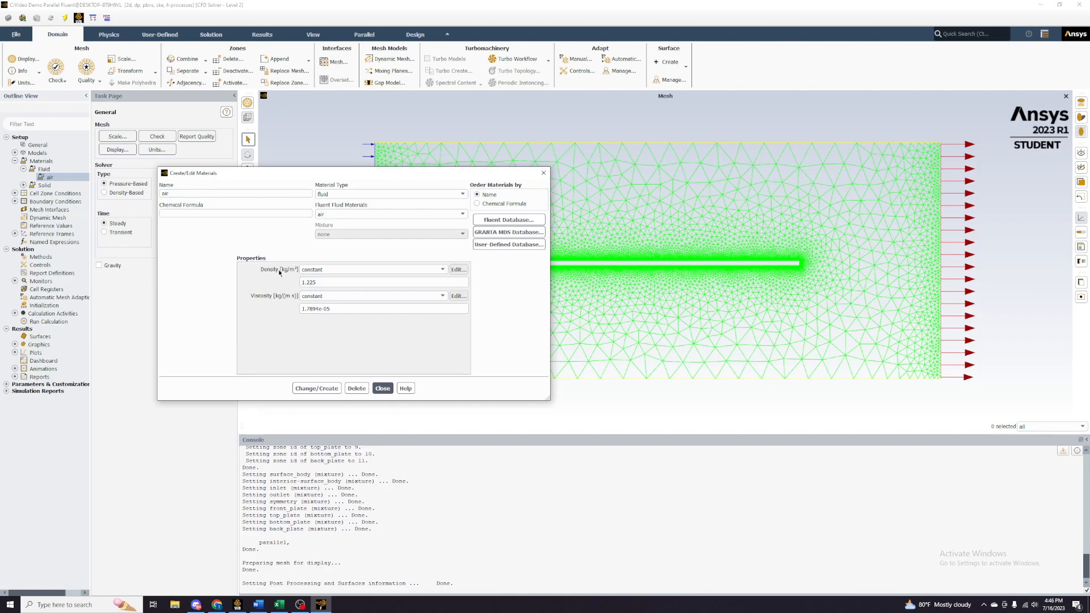
pyautogui.click(382, 389)
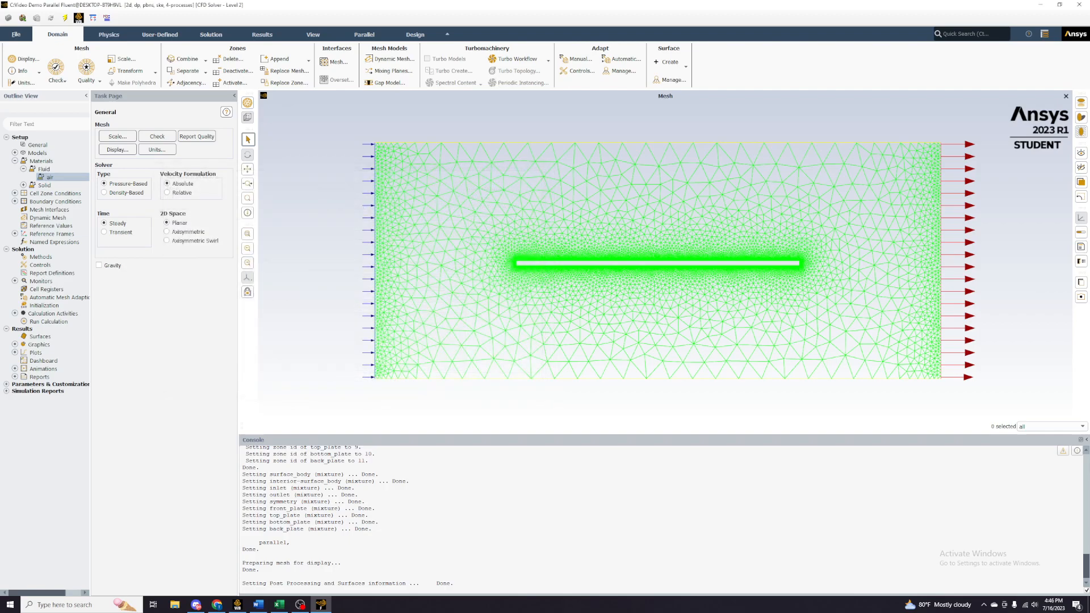
pyautogui.click(15, 161)
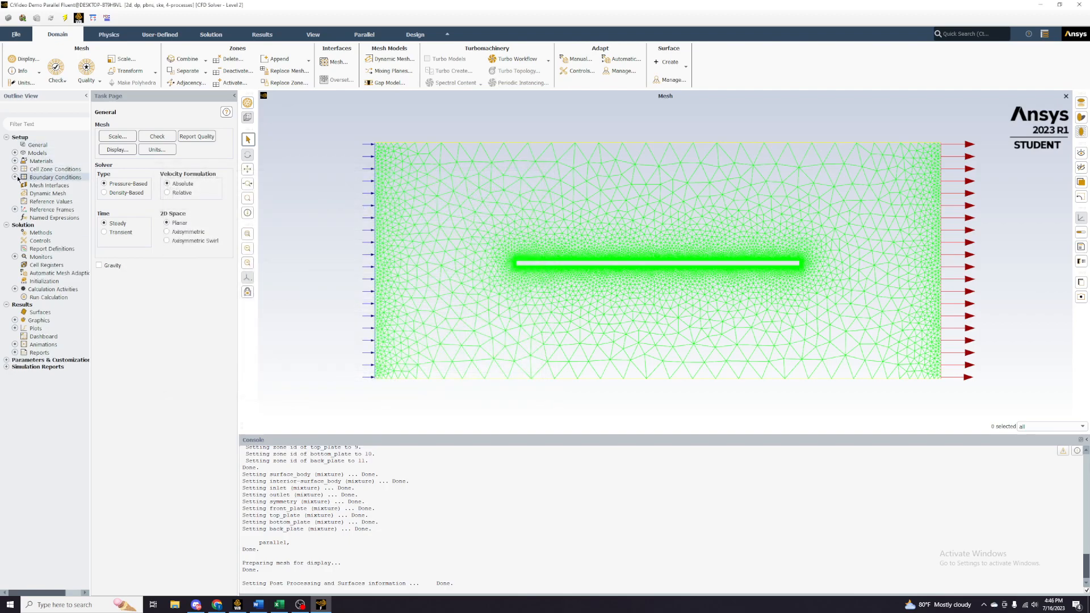
# - Review the velocity magnitude, gauge pressure and turbulence settings of the inlet boundary condition
pyautogui.click(15, 177)
pyautogui.doubleClick(43, 186)
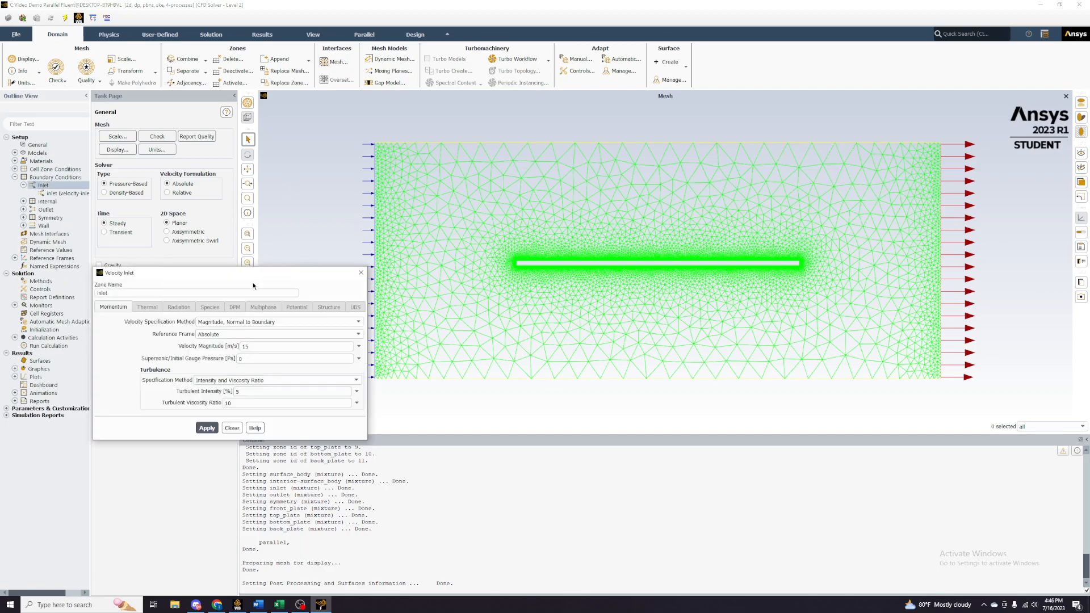
pyautogui.moveTo(250, 272); pyautogui.dragTo(303, 171)
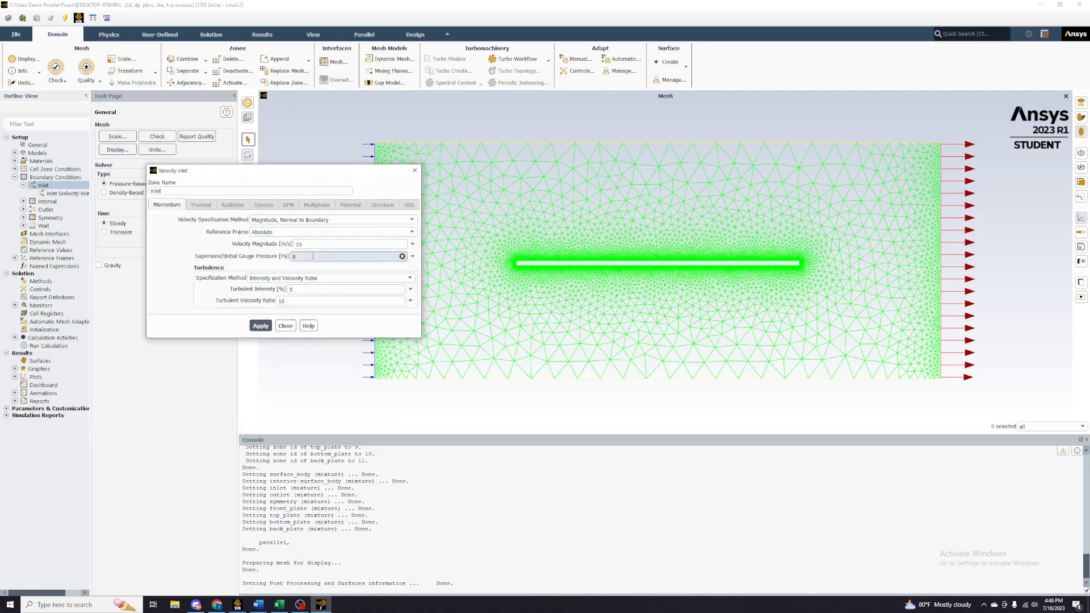
pyautogui.doubleClick(309, 245)
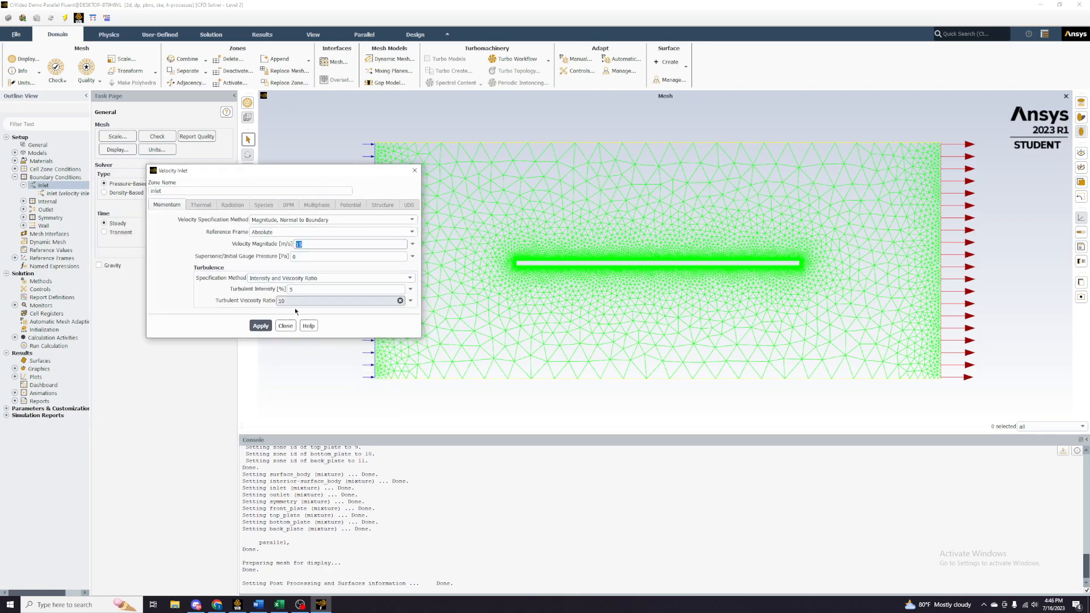
pyautogui.click(285, 327)
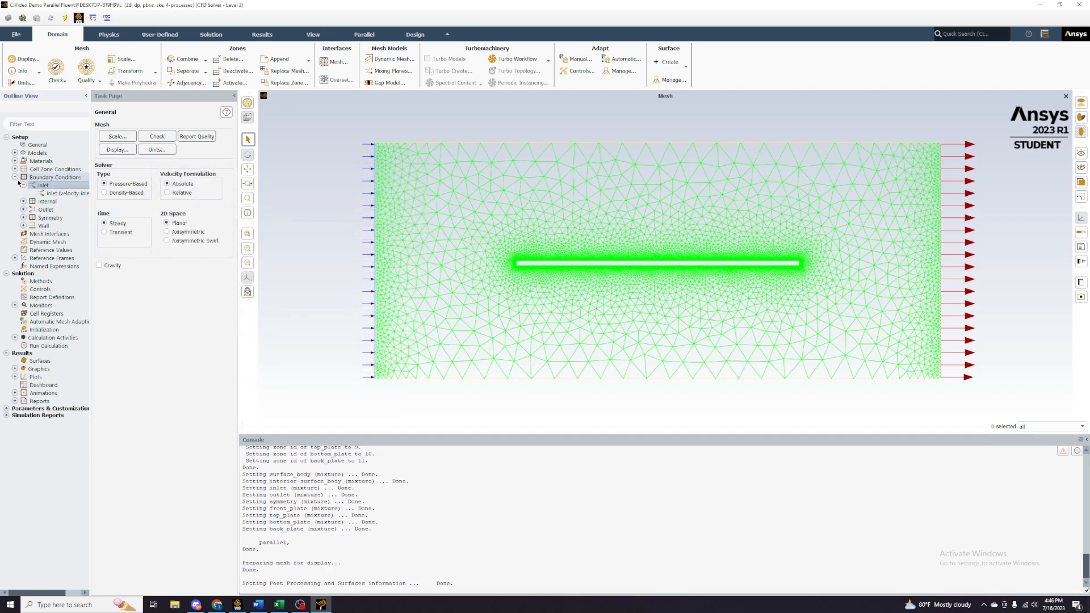
pyautogui.click(14, 177)
# - Compute the reference values from the inlet with surface_body as the reference zone, and check the solution methods
pyautogui.click(27, 203)
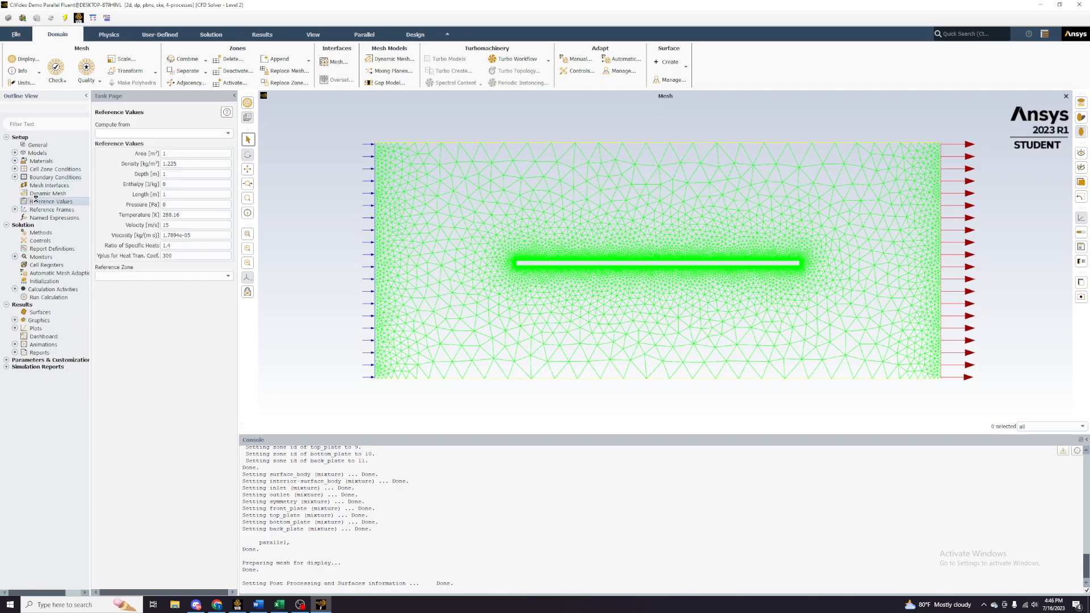
pyautogui.click(229, 135)
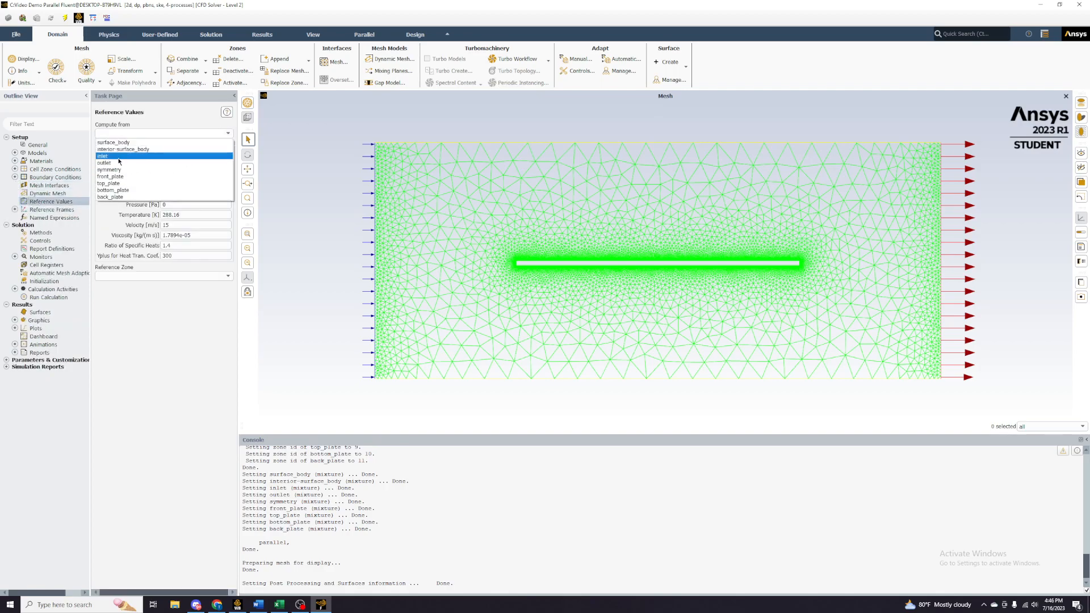
pyautogui.click(118, 161)
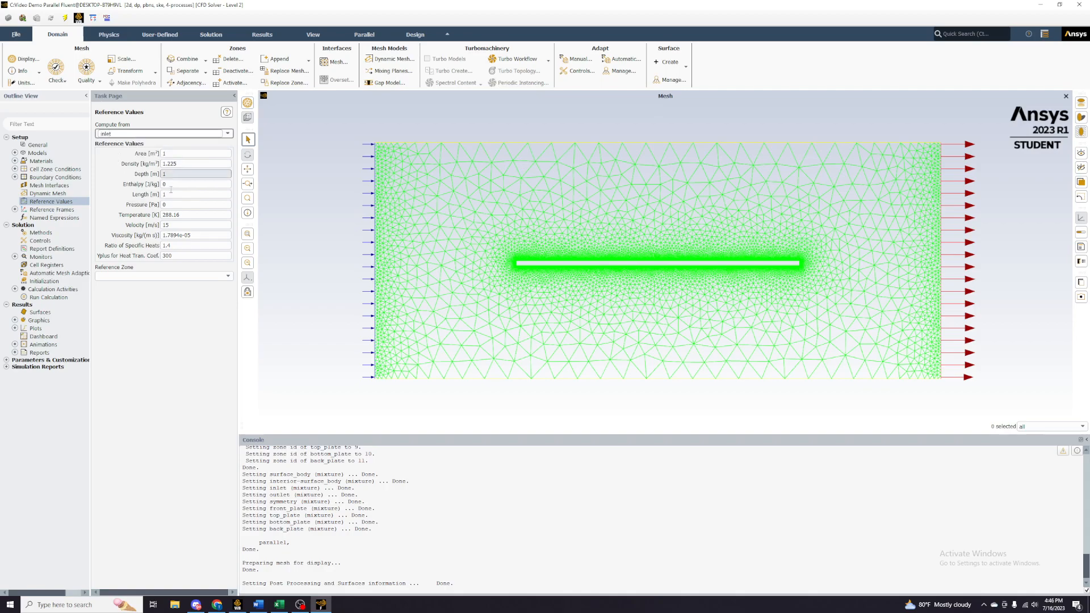
pyautogui.click(128, 279)
pyautogui.click(121, 291)
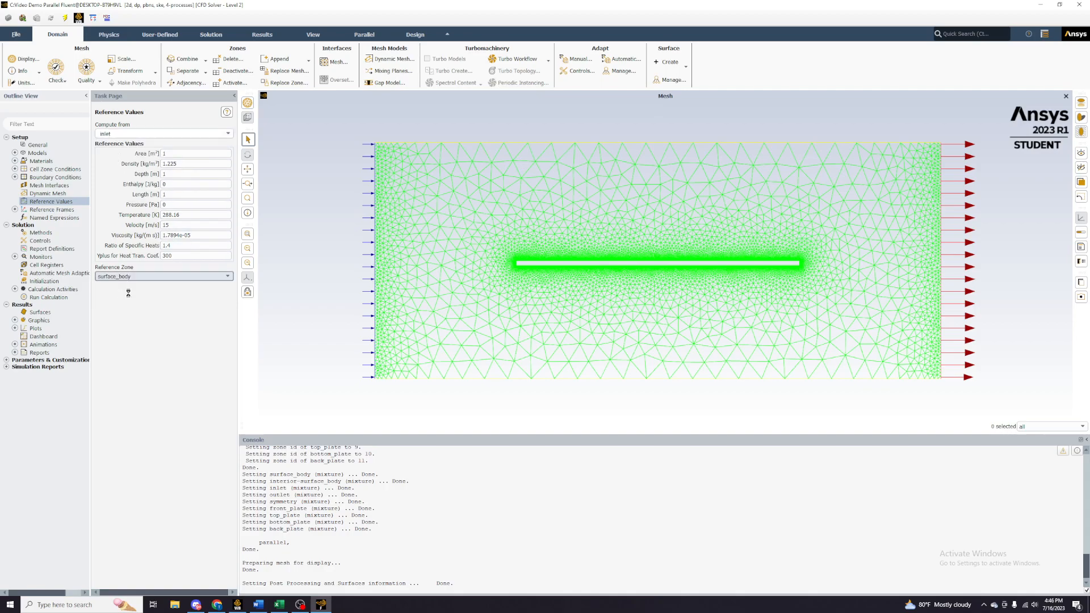
pyautogui.click(41, 233)
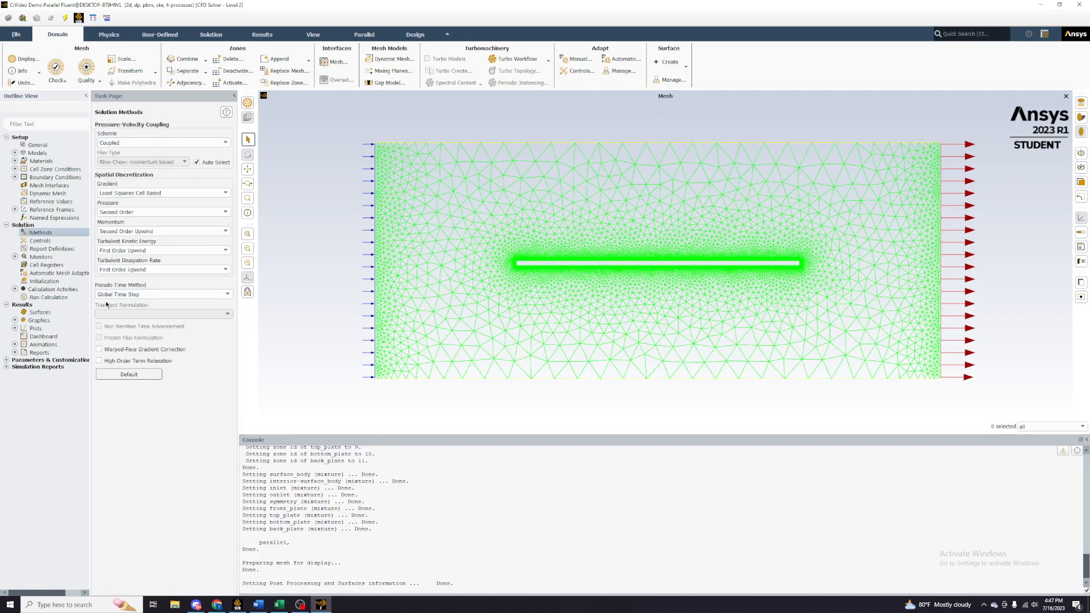
# - Create a drag coefficient report definition covering the back_plate, bottom_plate, front_plate and top_plate zones, with a report file and plot
pyautogui.click(45, 248)
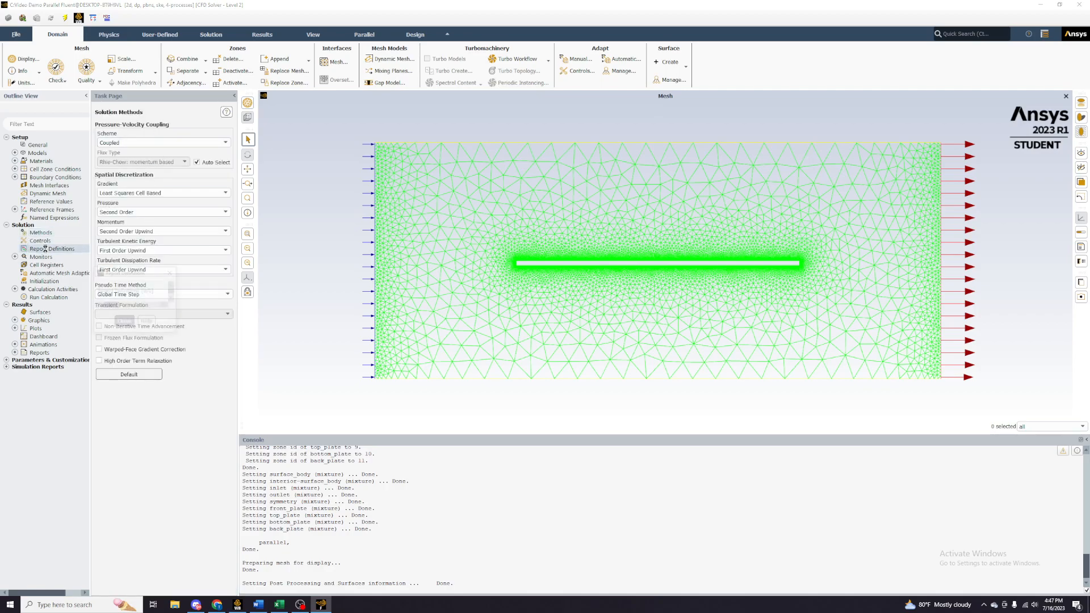
pyautogui.click(110, 367)
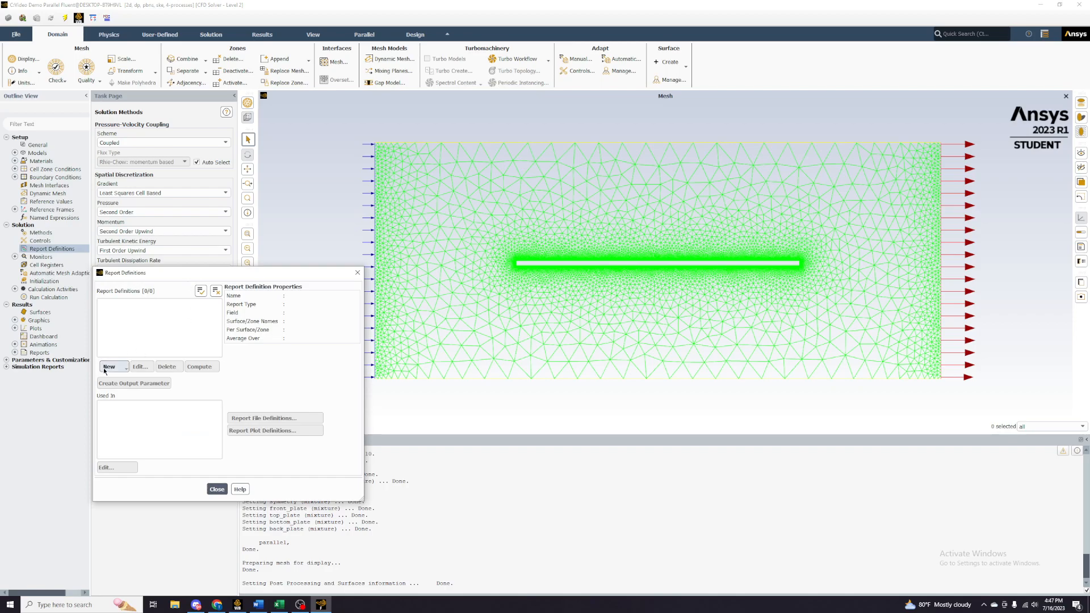
pyautogui.moveTo(135, 399)
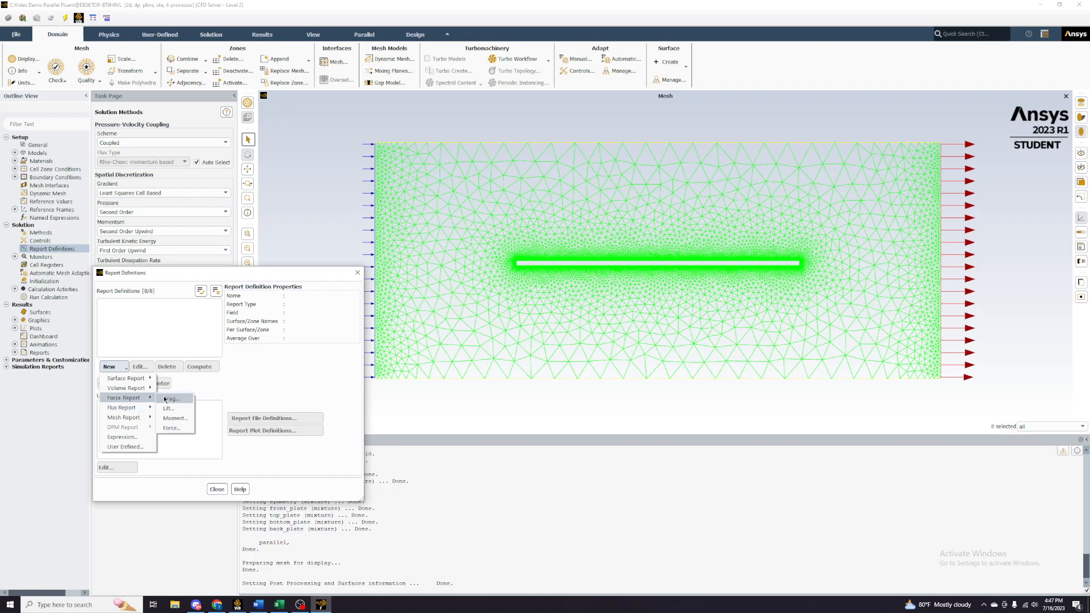
pyautogui.click(164, 399)
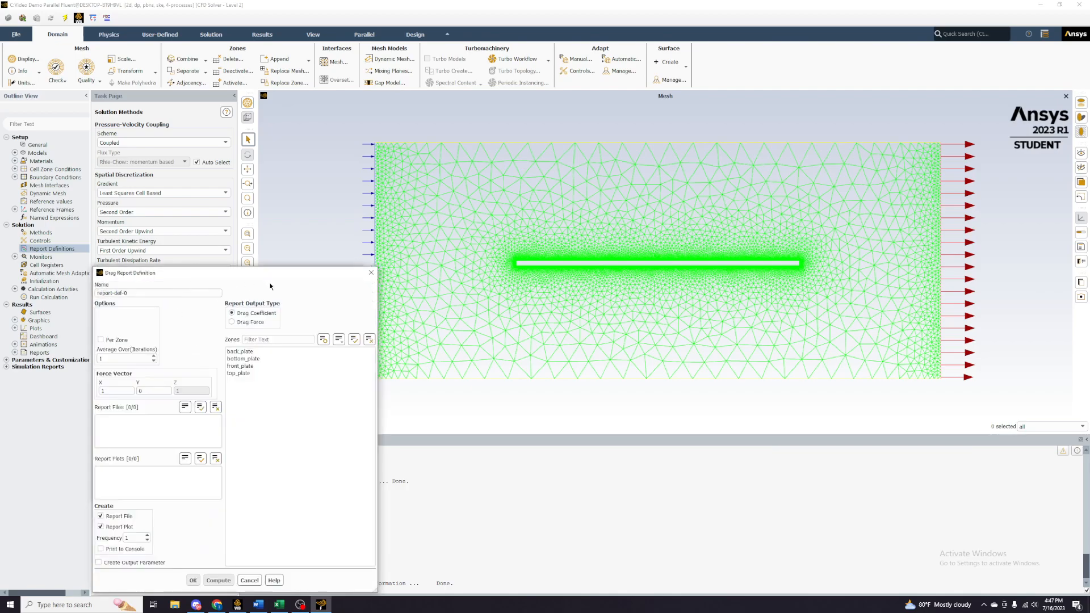
pyautogui.moveTo(280, 269); pyautogui.dragTo(338, 191)
pyautogui.click(296, 288)
pyautogui.moveTo(315, 289); pyautogui.dragTo(316, 265)
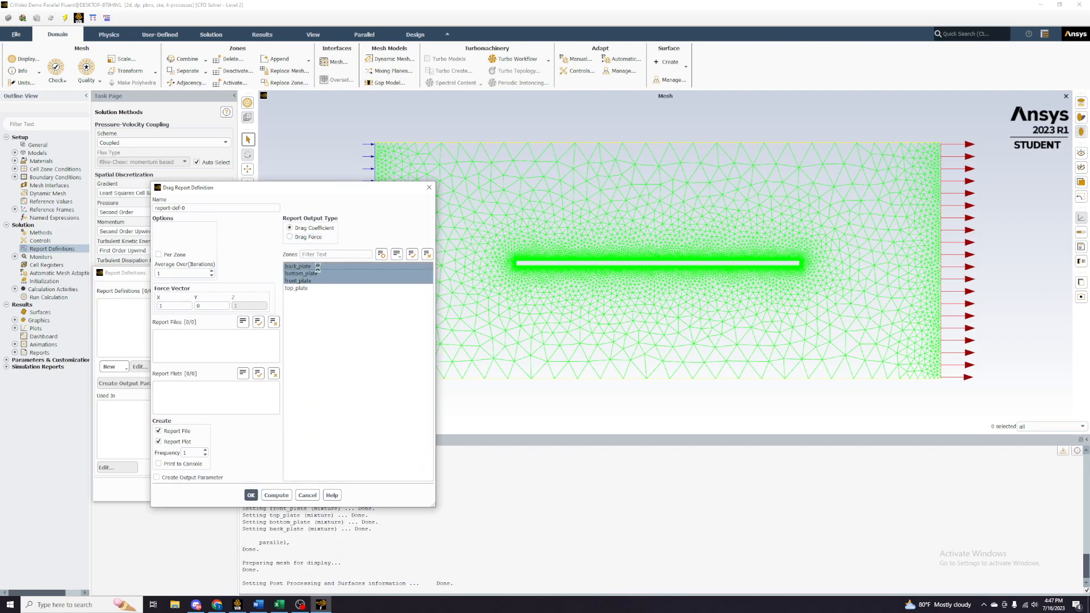
pyautogui.click(302, 289)
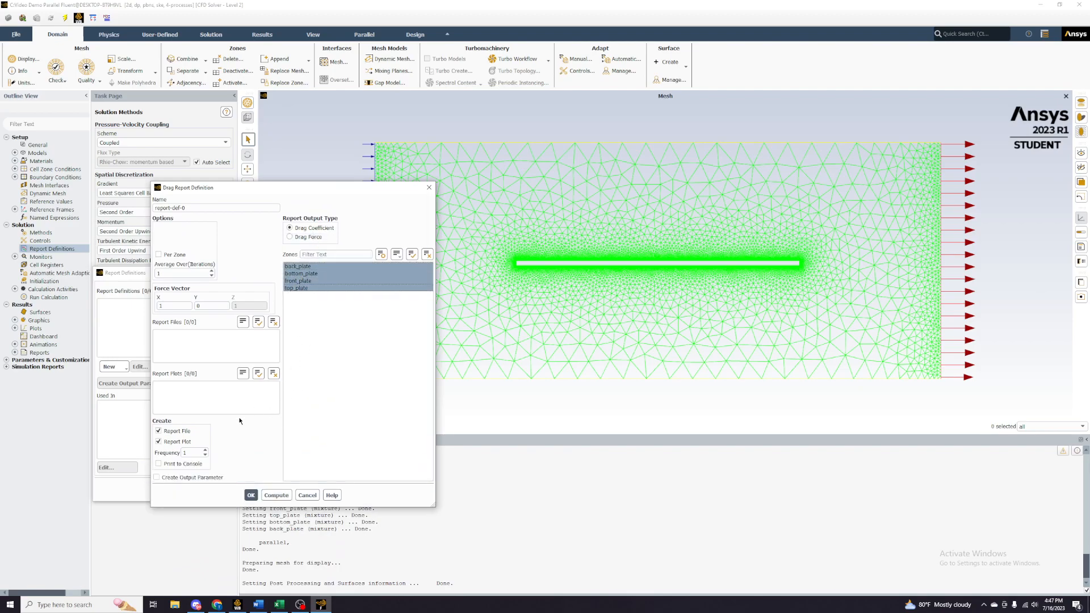
pyautogui.click(251, 495)
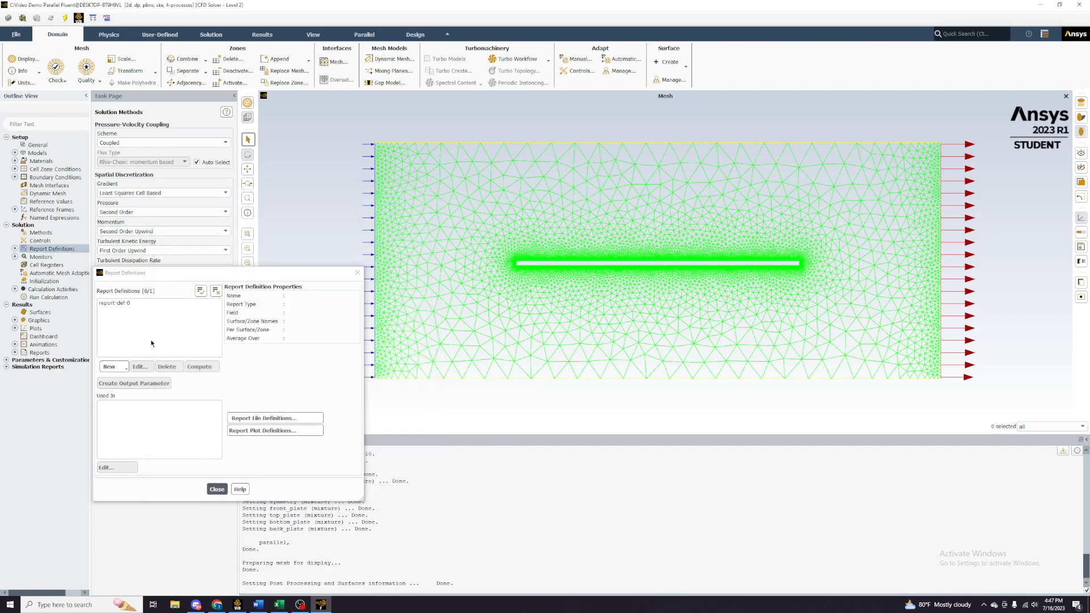
pyautogui.click(217, 489)
pyautogui.click(53, 258)
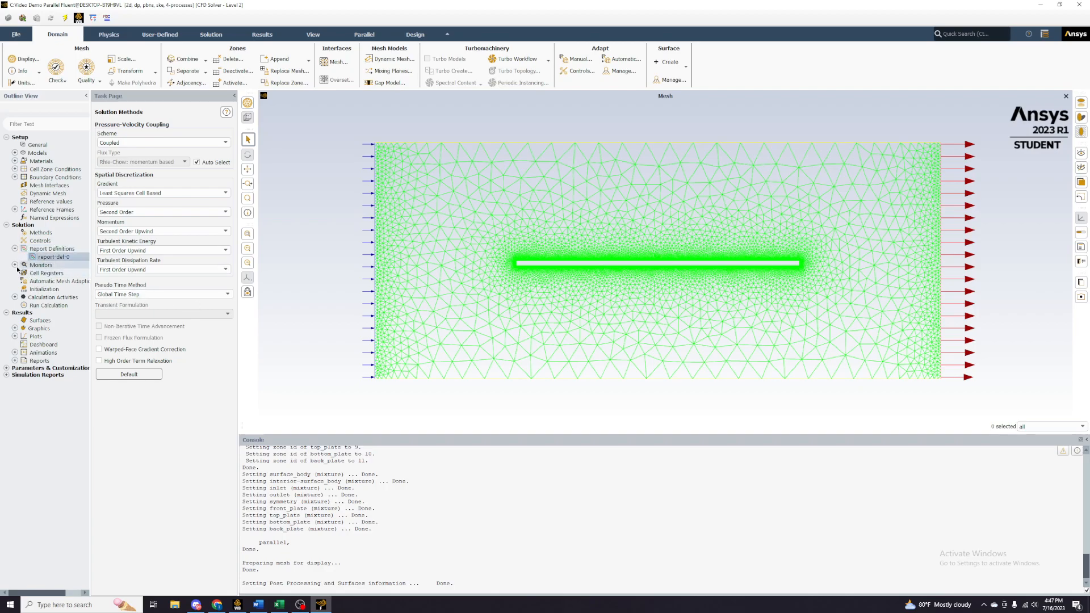
# - Accept the hybrid initialization settings with 25 iterations and initialize the solution
pyautogui.click(40, 290)
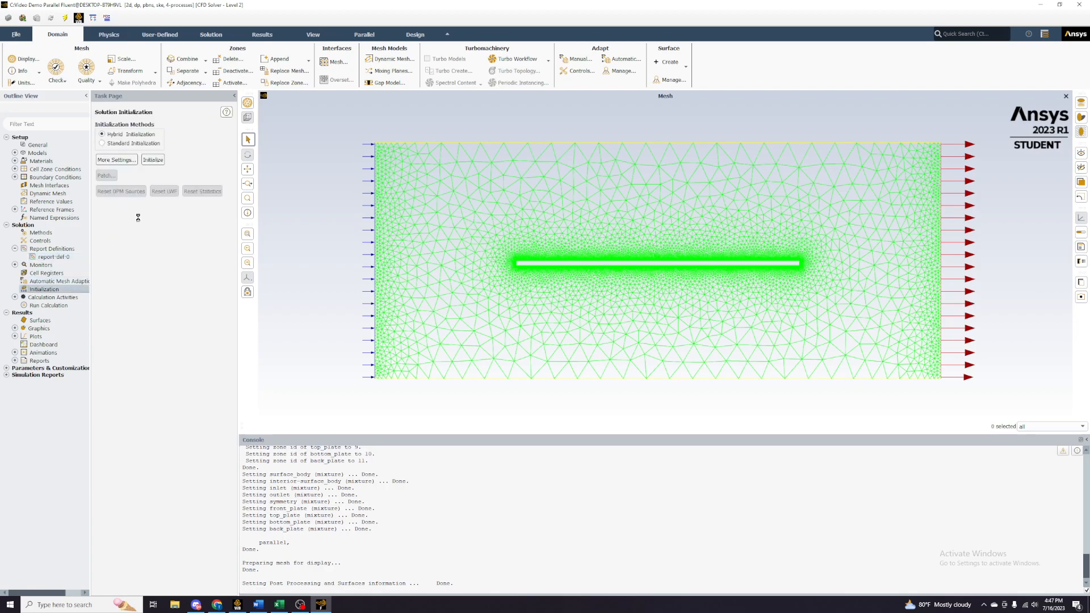
pyautogui.click(117, 159)
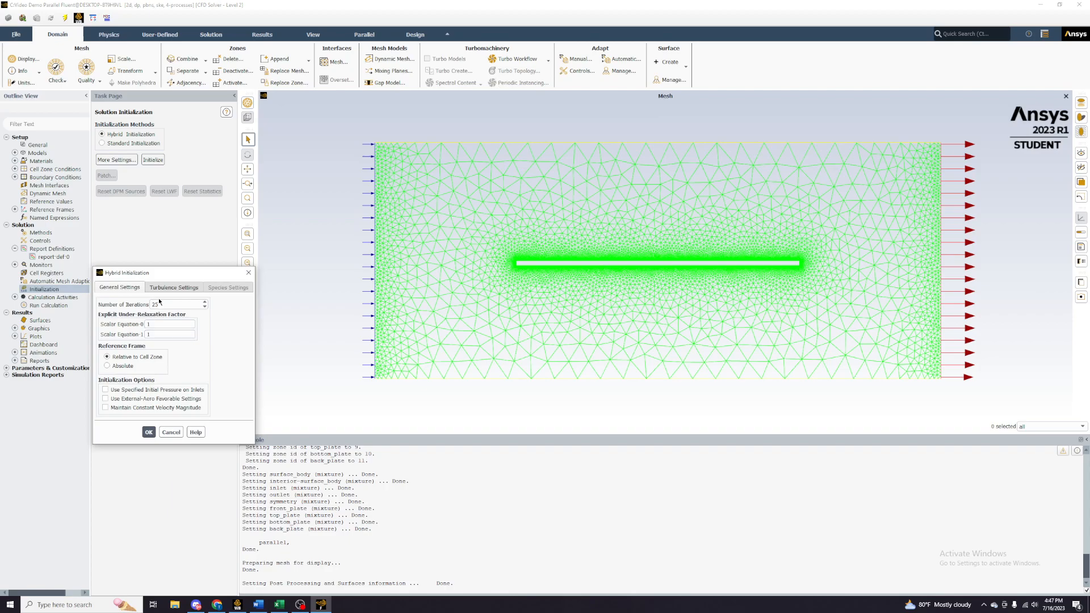
pyautogui.click(149, 432)
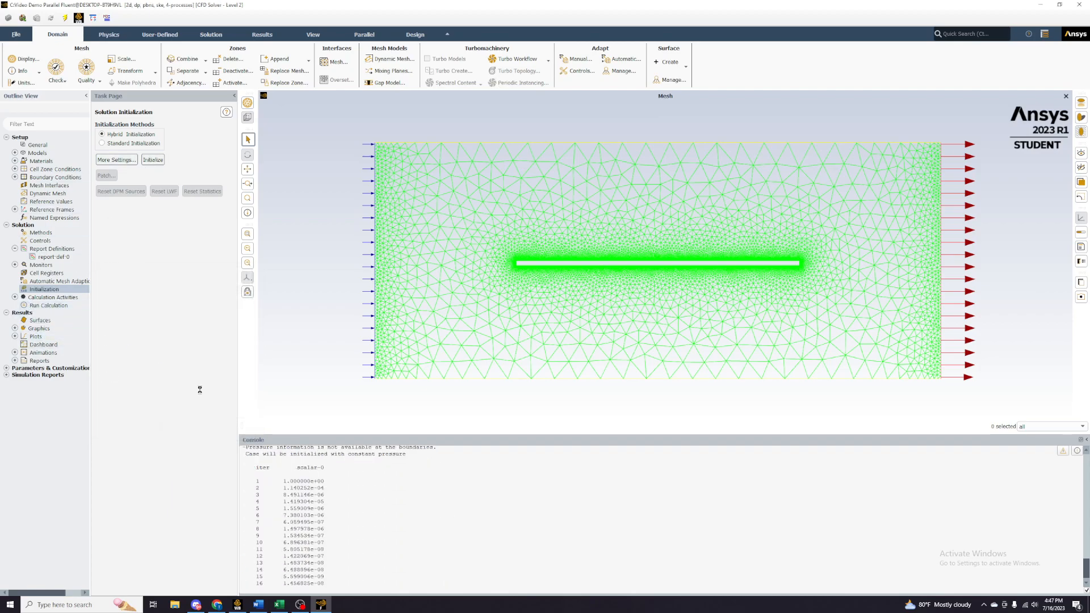
# - Run the calculation with the number of iterations at 500
pyautogui.click(48, 305)
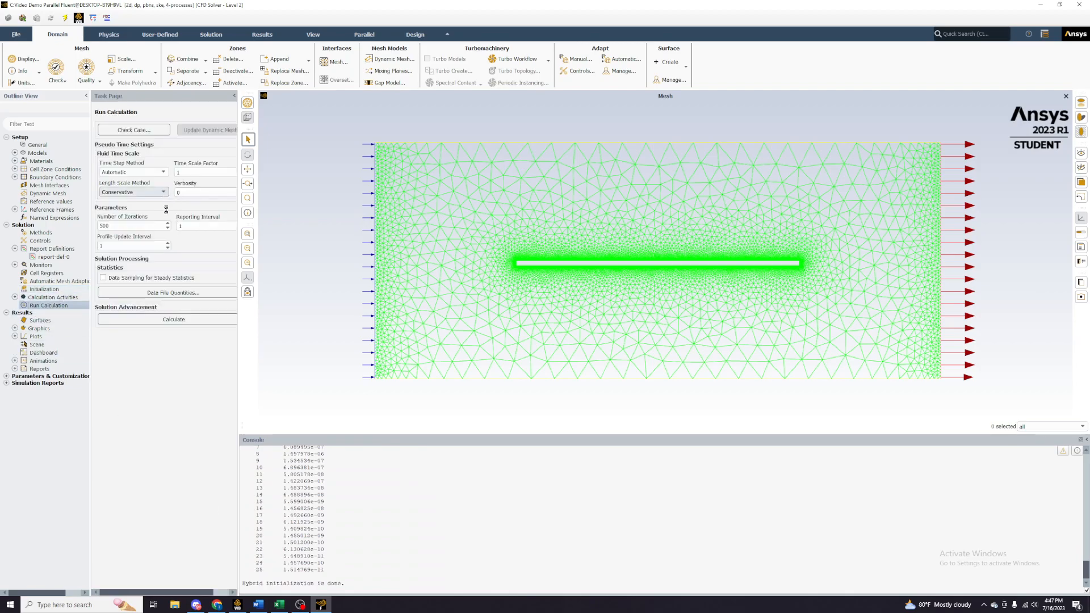
pyautogui.doubleClick(122, 226)
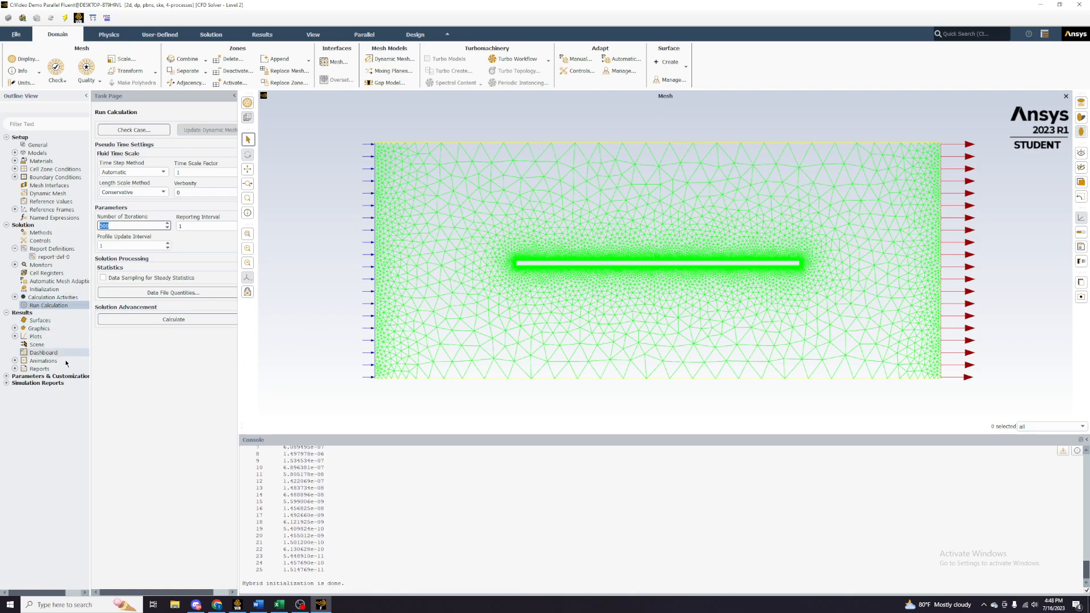
pyautogui.click(146, 321)
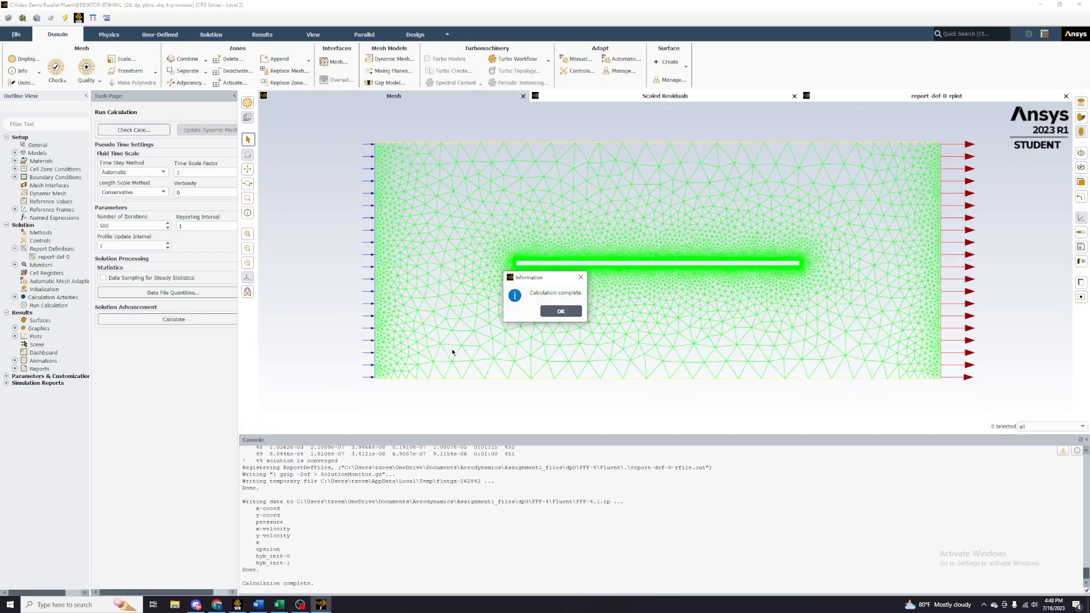
# - Dismiss the calculation notice and compute the drag coefficient from report-def-0 over all four plate zones
pyautogui.click(561, 311)
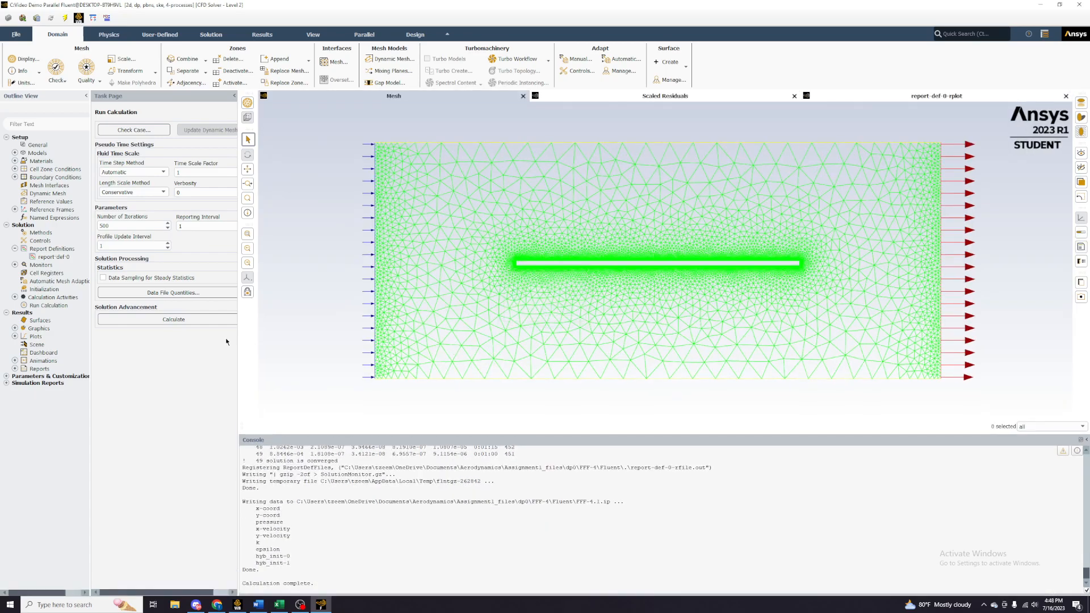
pyautogui.doubleClick(54, 257)
pyautogui.click(281, 495)
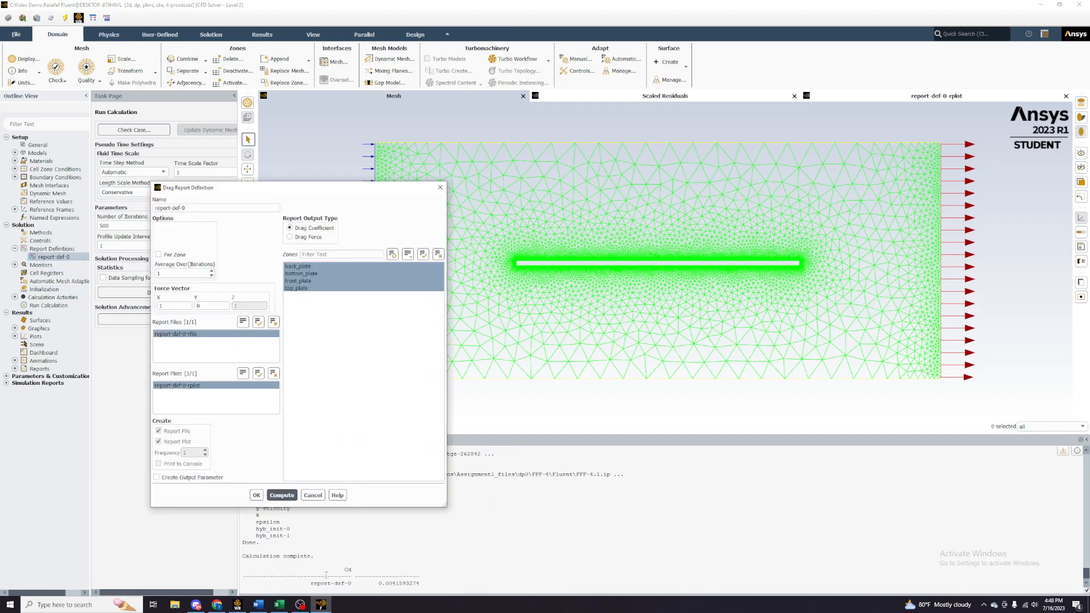
# - Compute the drag coefficient for the top_plate zone alone, and leave the report definition without saving the zone change
pyautogui.click(306, 288)
pyautogui.click(304, 281)
pyautogui.click(310, 275)
pyautogui.click(307, 288)
pyautogui.click(307, 267)
pyautogui.click(282, 495)
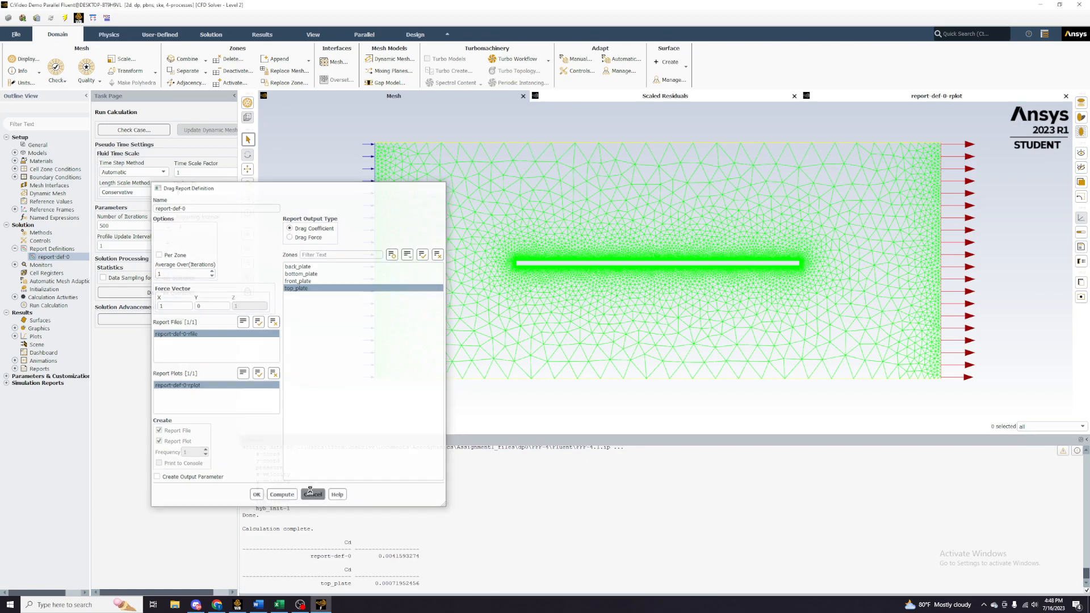
pyautogui.click(313, 495)
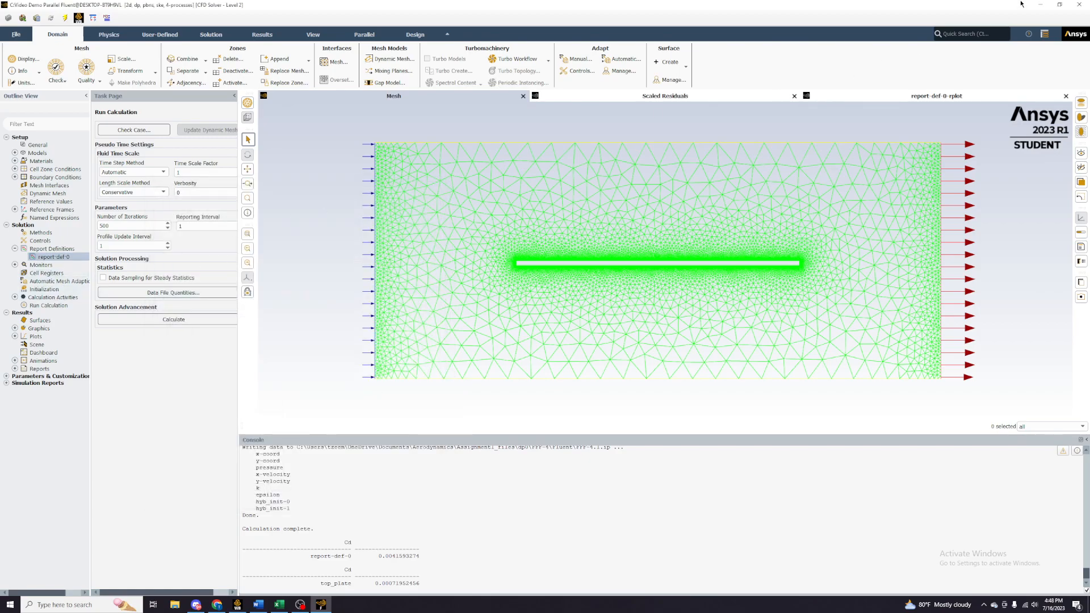
# - Switch to the analysis results in CFD-Post and display the Velocity Contour with its details
pyautogui.click(1040, 5)
pyautogui.doubleClick(163, 236)
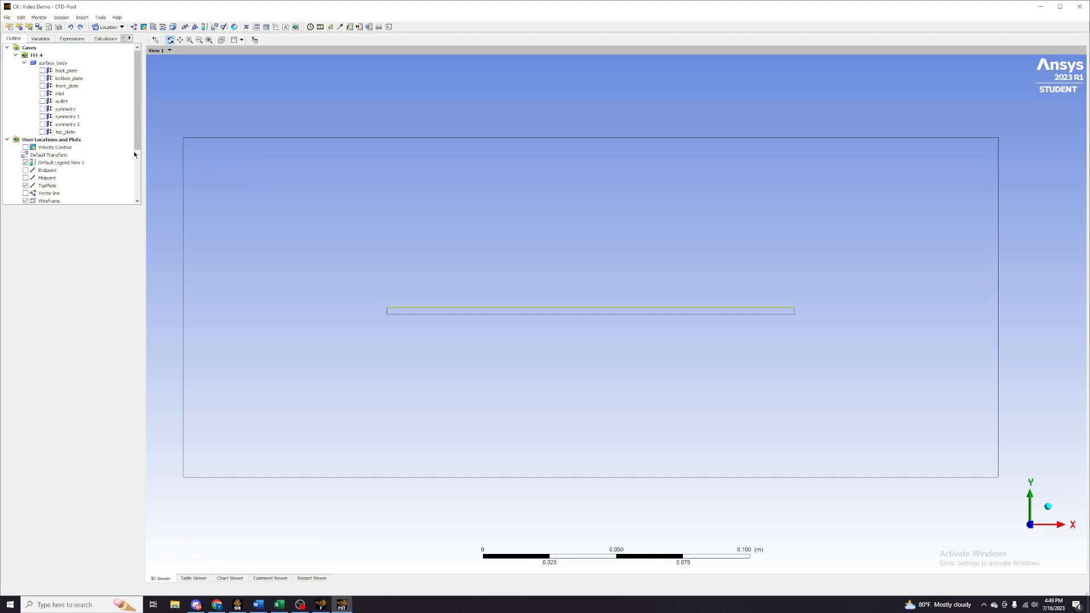
pyautogui.click(26, 147)
pyautogui.click(70, 148)
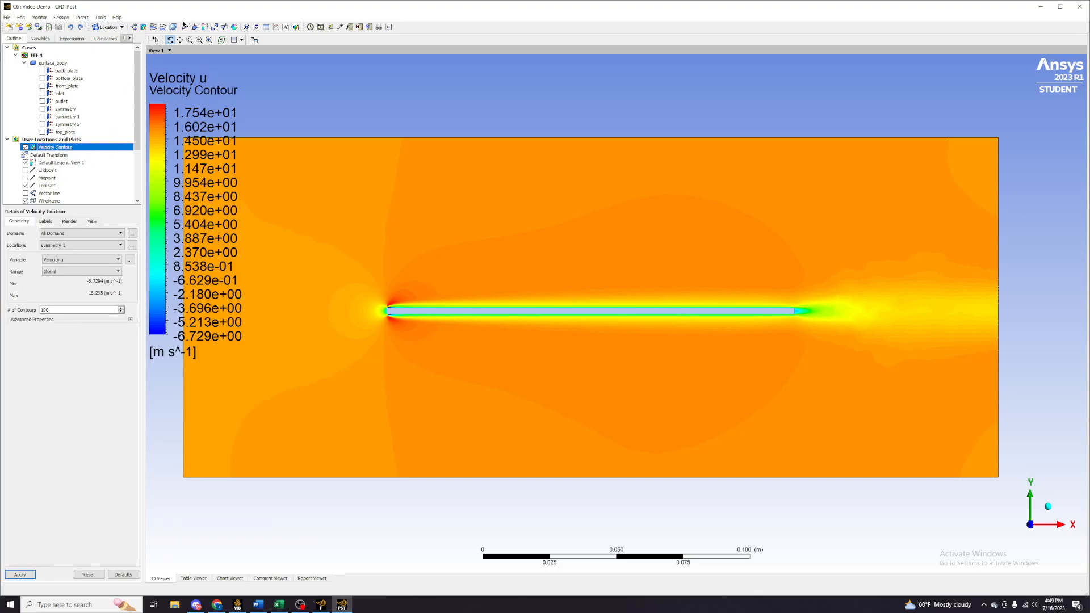
# - Check the contour creation command and the locations available for the Velocity Contour, keeping symmetry 1
pyautogui.click(144, 27)
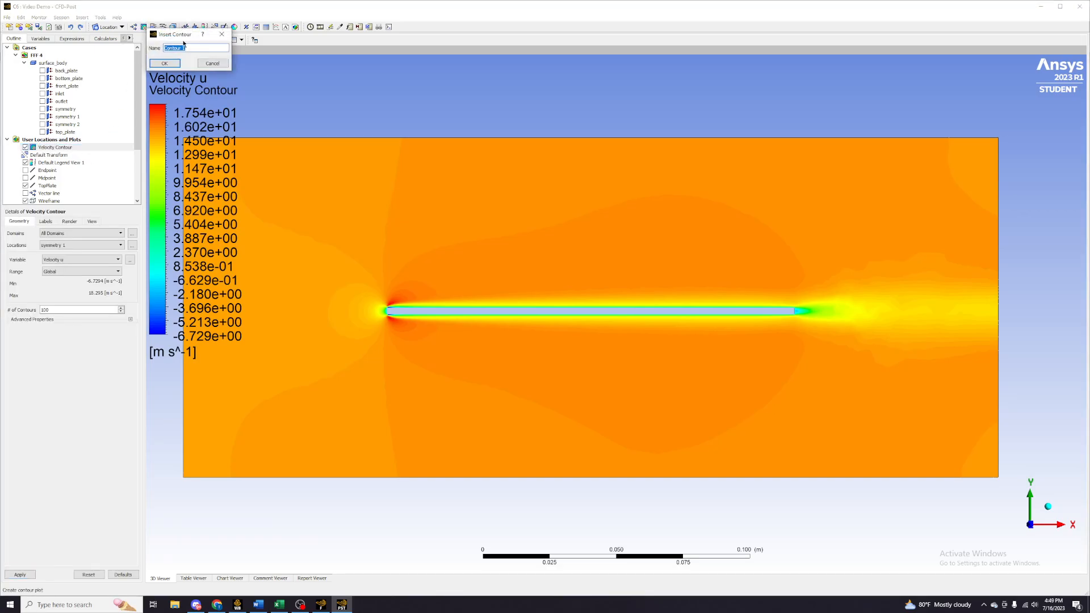
pyautogui.press('Escape')
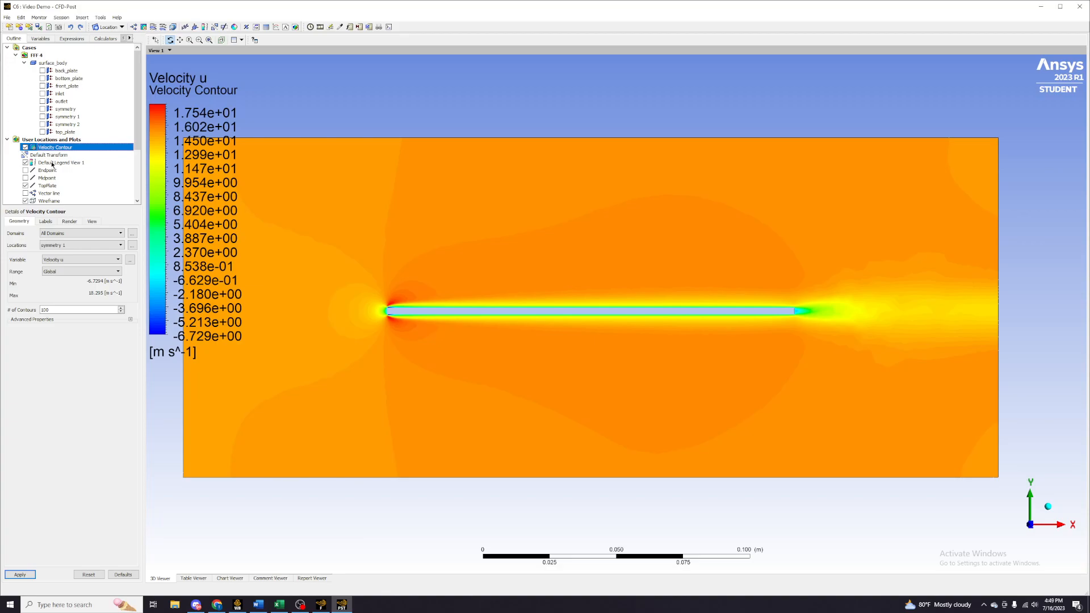
pyautogui.click(48, 247)
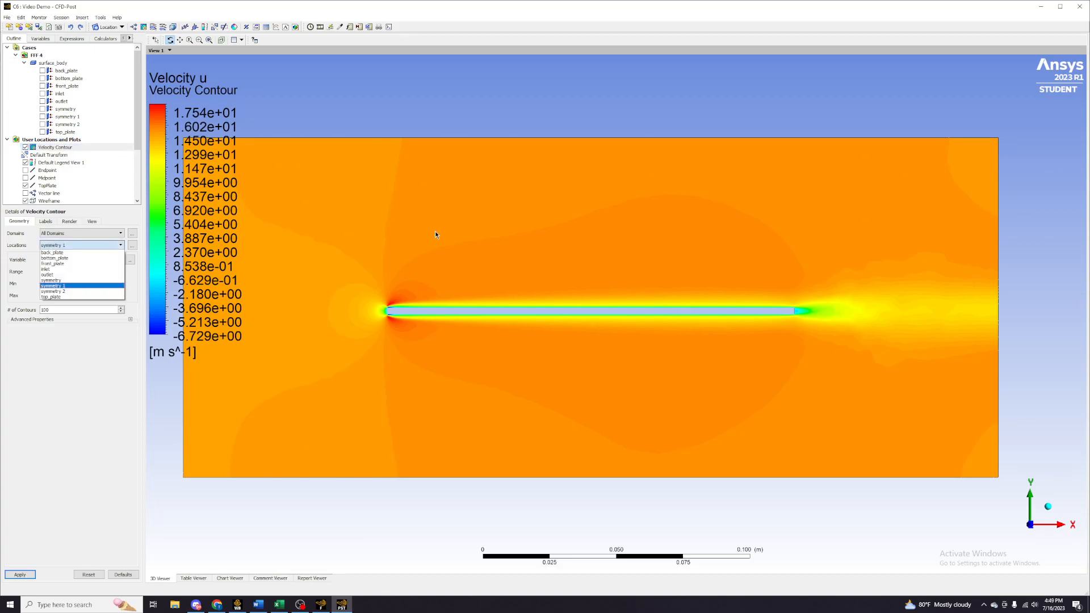
pyautogui.click(73, 245)
pyautogui.click(81, 247)
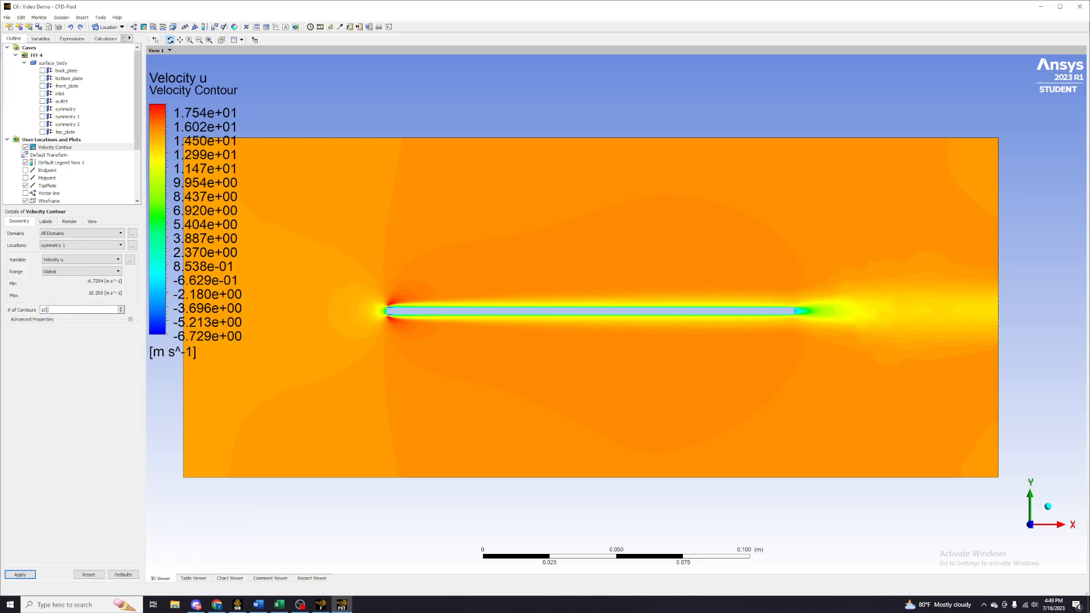
# - Compare the Velocity Contour at 10 and 100 contours by applying each value in turn, ending at 100
pyautogui.press('BackSpace')
pyautogui.click(19, 574)
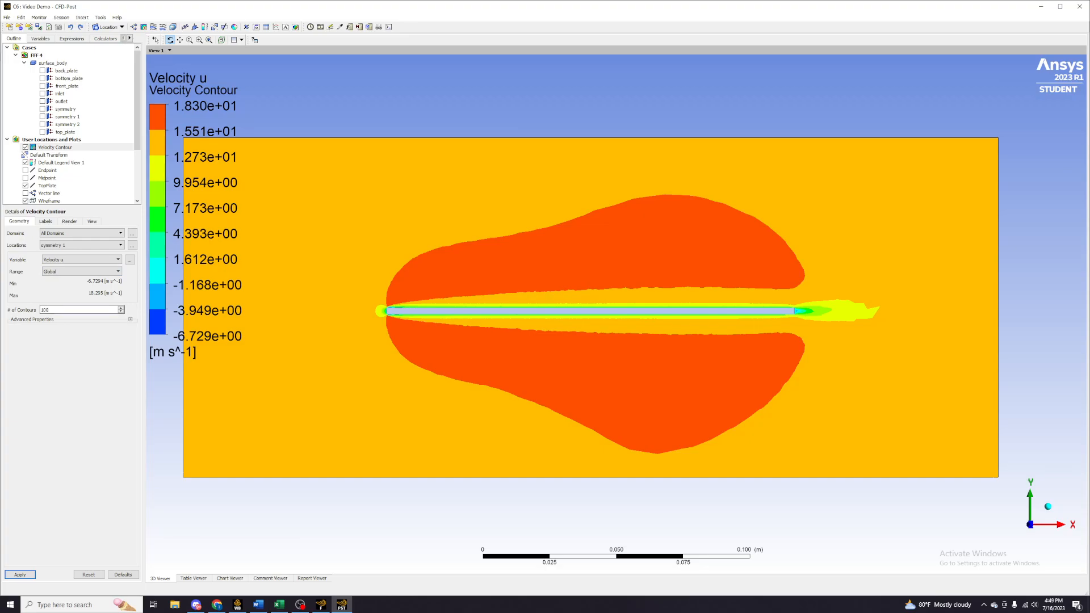
pyautogui.click(19, 575)
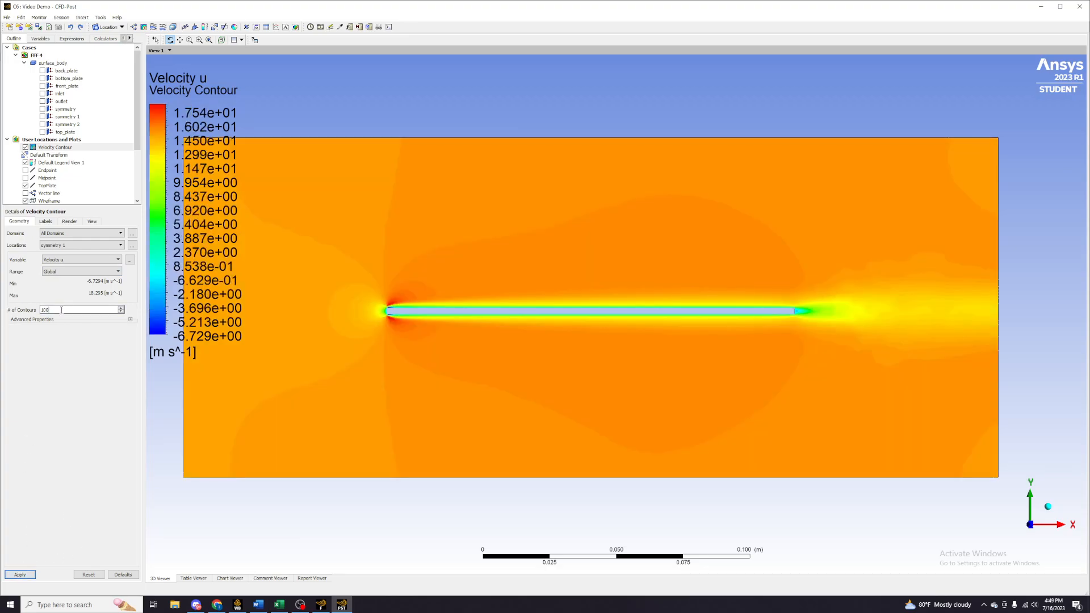
pyautogui.click(19, 575)
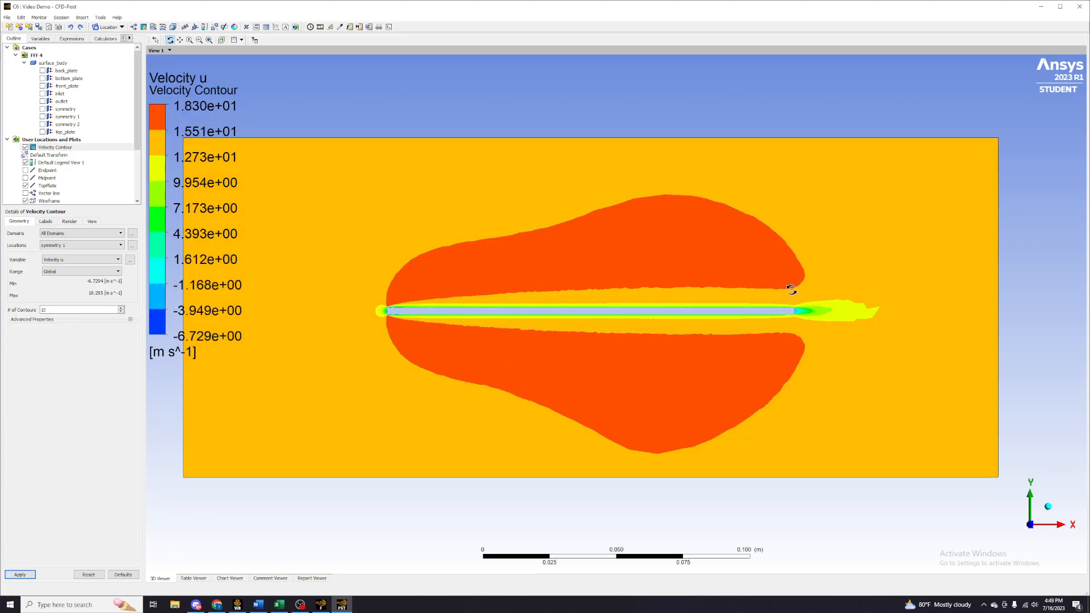
pyautogui.click(47, 309)
pyautogui.write('0')
pyautogui.click(20, 575)
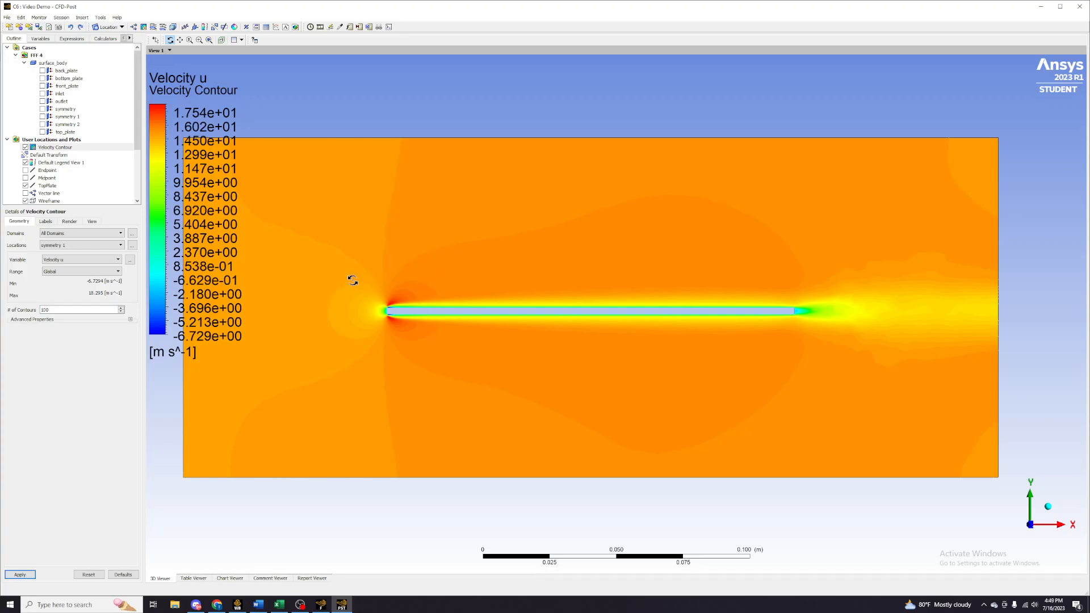
# - Set the Default Legend View 1 orientation to Horizontal and apply it
pyautogui.moveTo(348, 273); pyautogui.dragTo(849, 365)
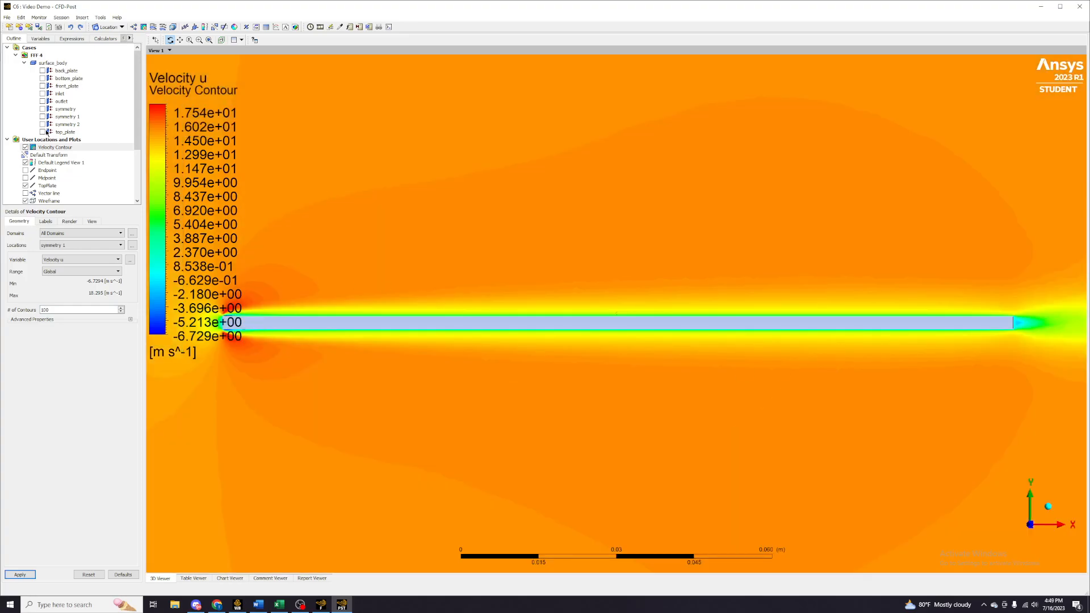
pyautogui.click(44, 156)
pyautogui.click(45, 163)
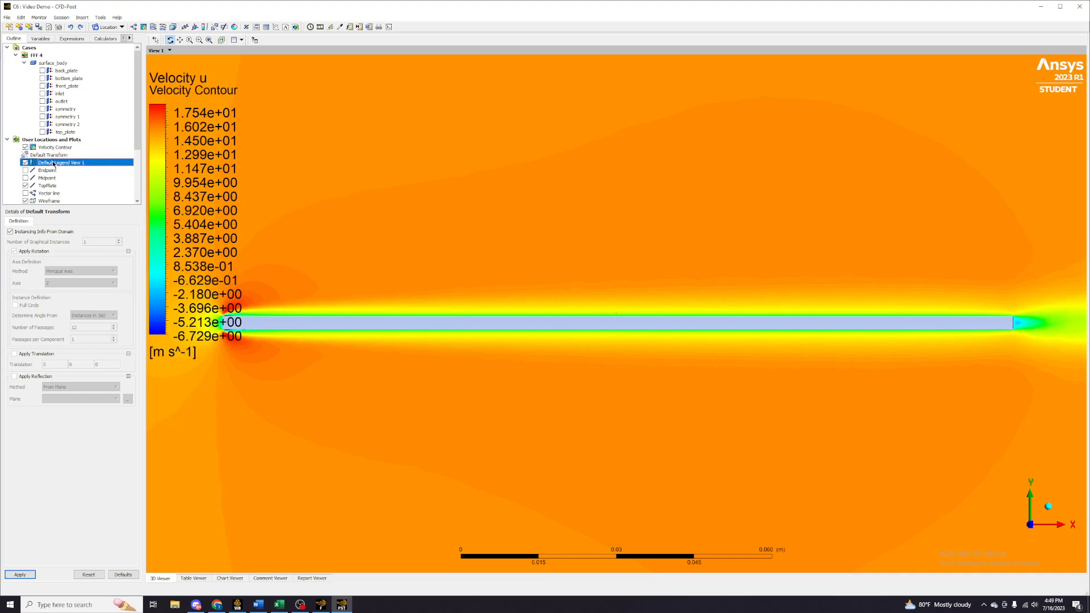
pyautogui.click(50, 222)
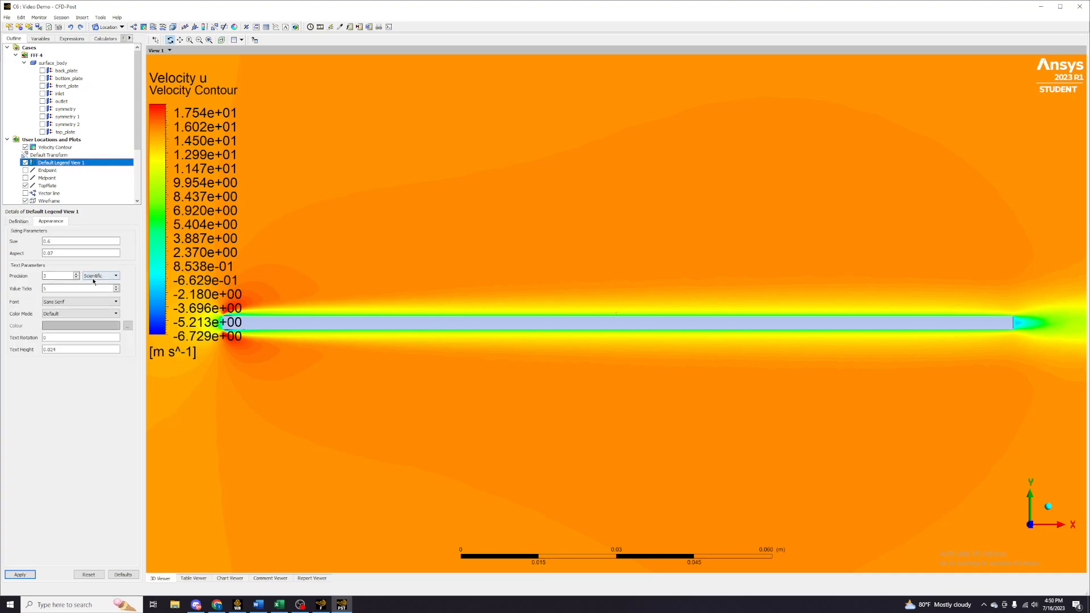
pyautogui.click(19, 221)
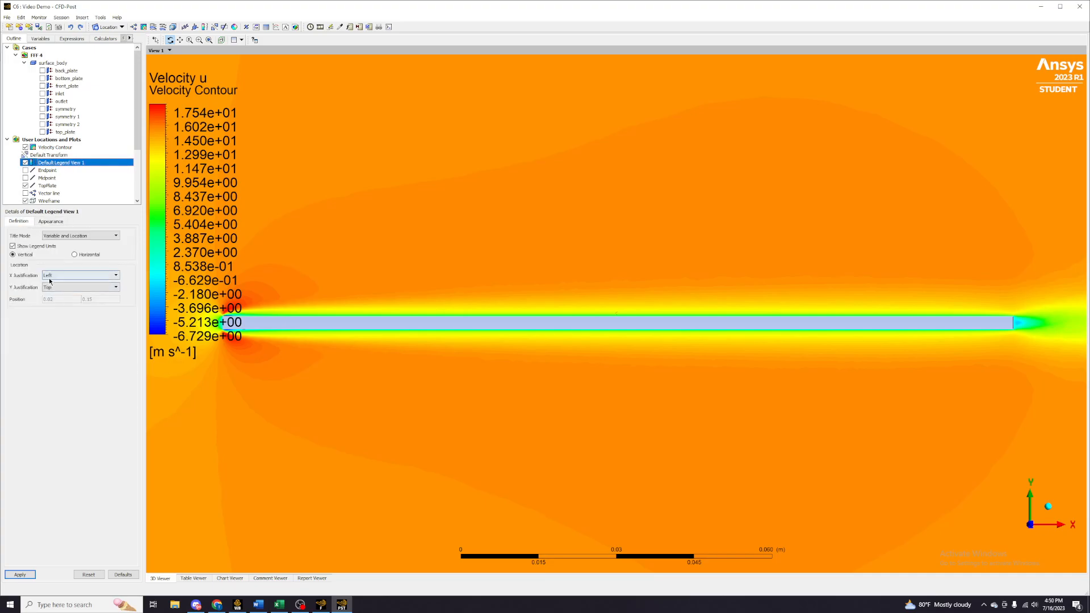
pyautogui.click(50, 222)
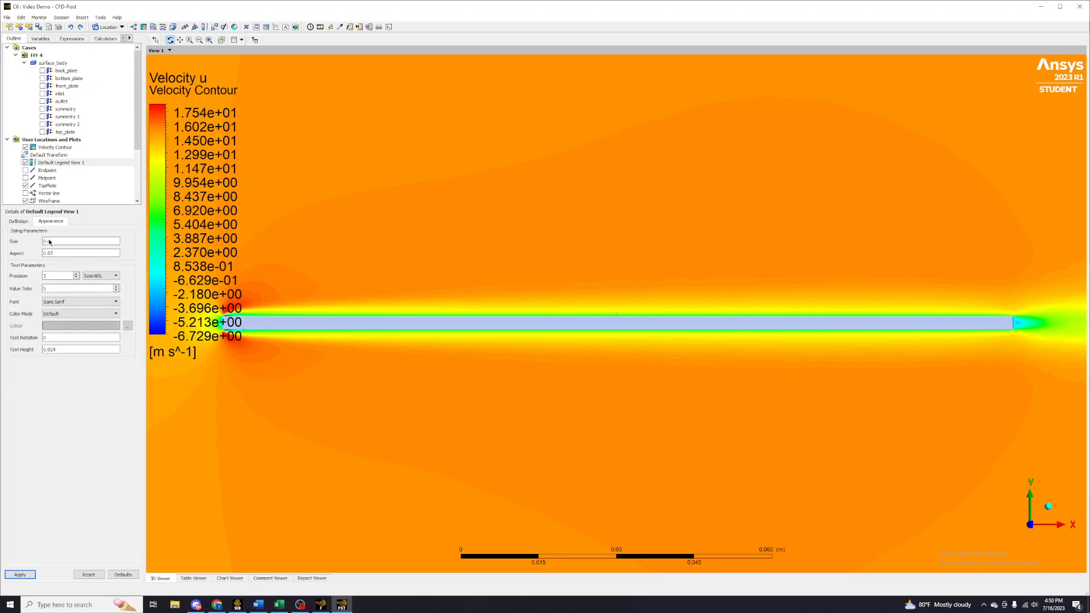
pyautogui.click(19, 221)
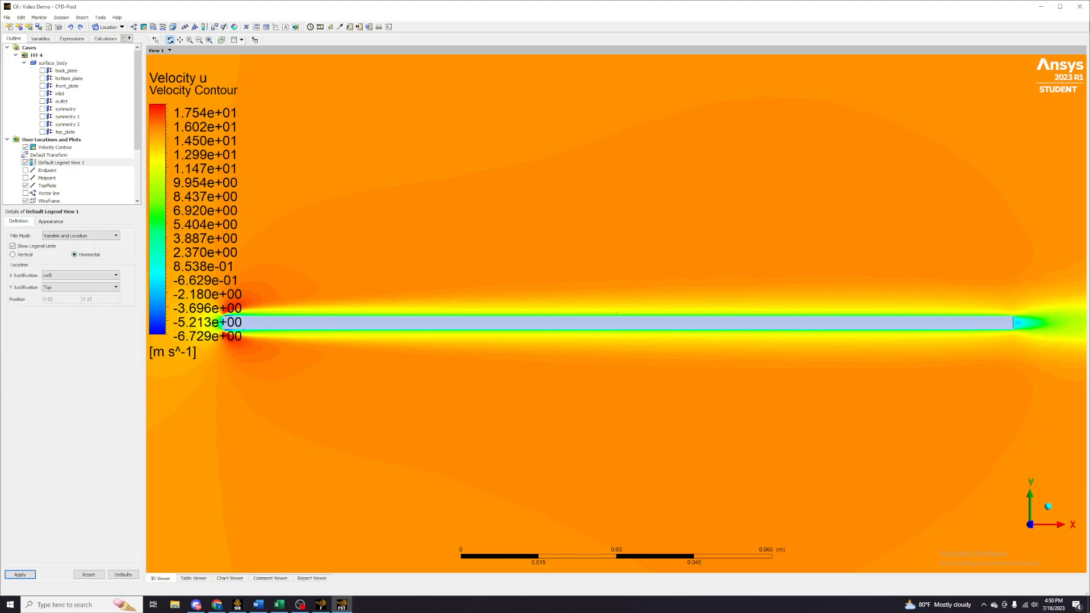
pyautogui.click(20, 575)
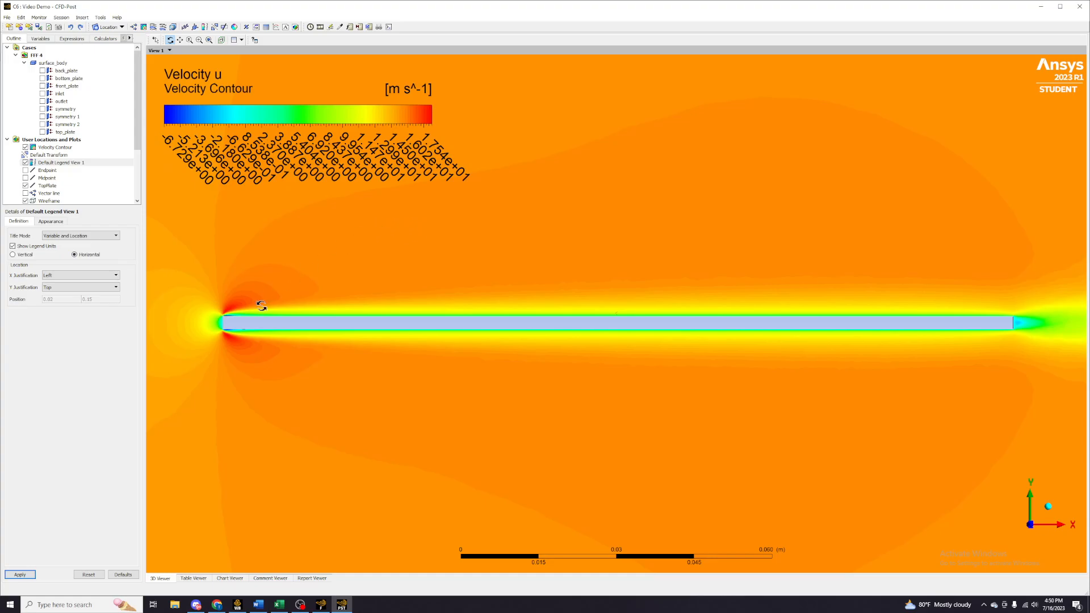
# - Examine the velocity contour around the plate's leading edge, including the stagnation area and the boundary layer growth
pyautogui.moveTo(204, 303); pyautogui.dragTo(287, 356)
pyautogui.scroll(-2, 427, 287)
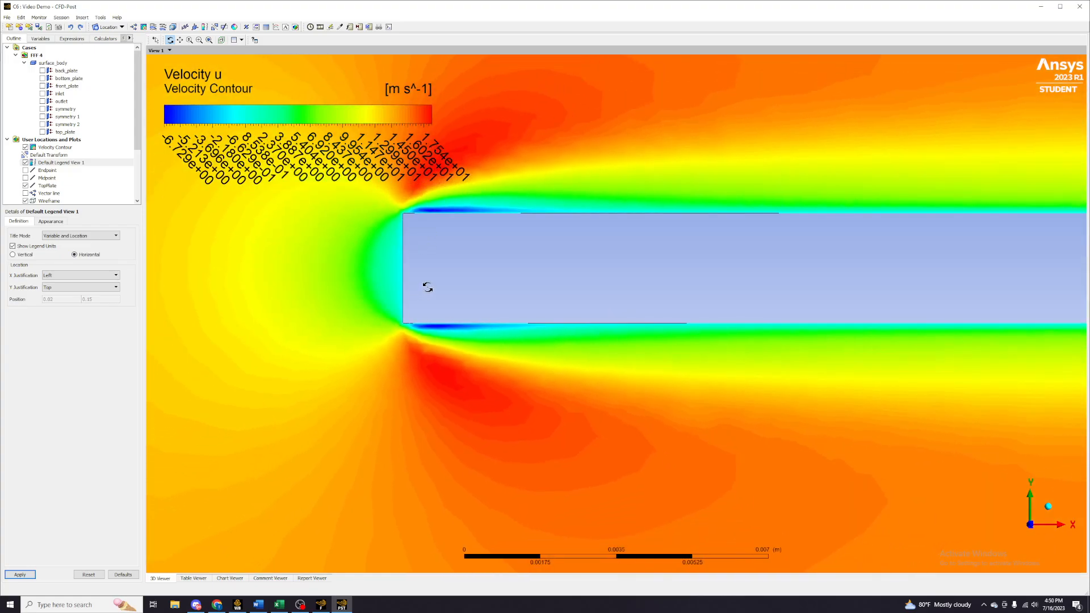
pyautogui.scroll(-3, 427, 287)
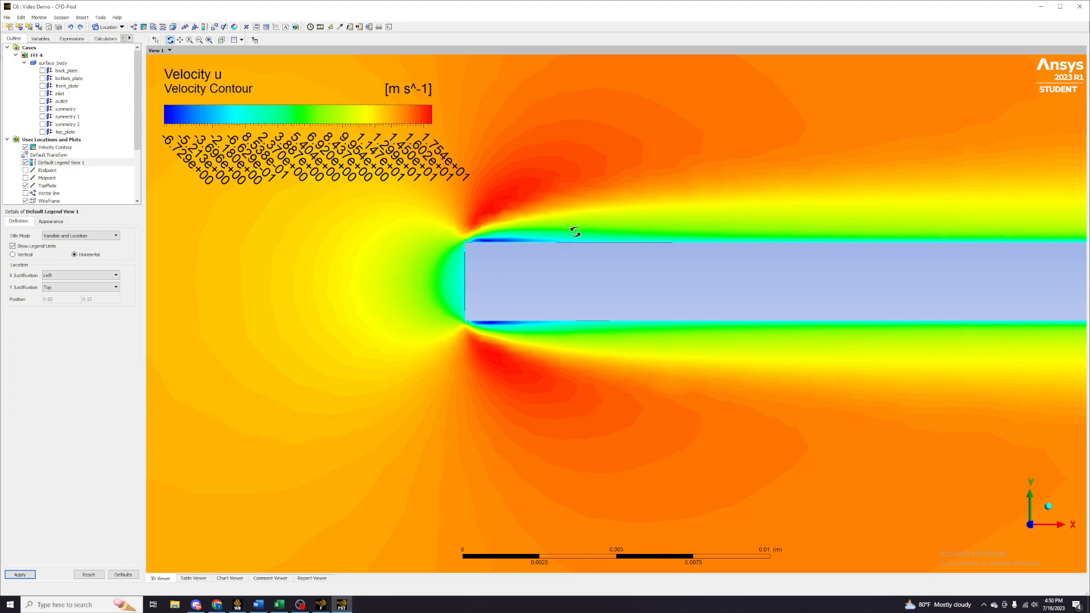
pyautogui.scroll(-6, 576, 228)
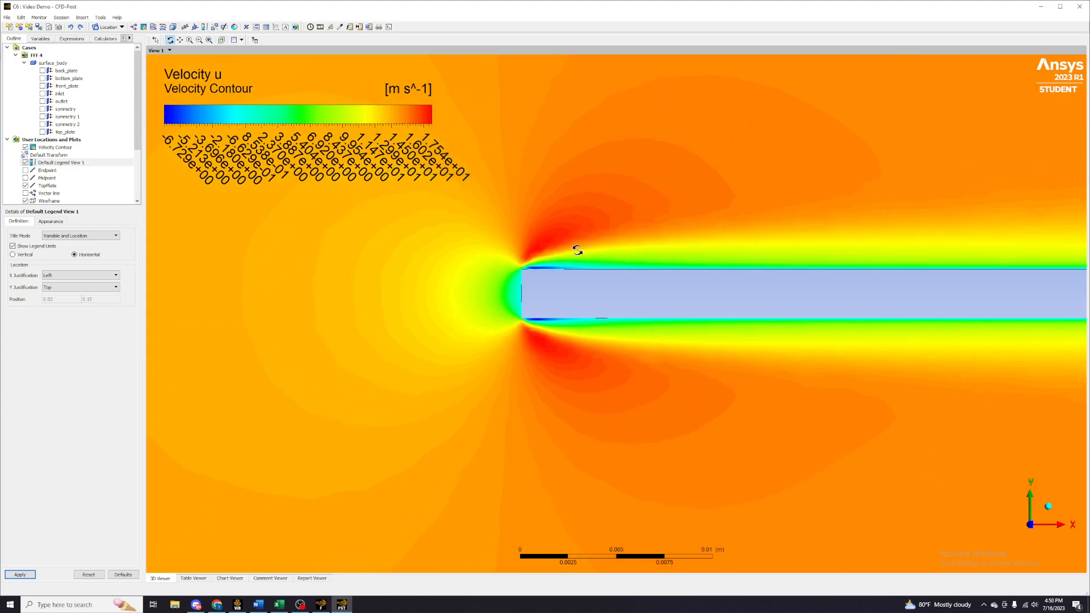
pyautogui.scroll(-2, 590, 290)
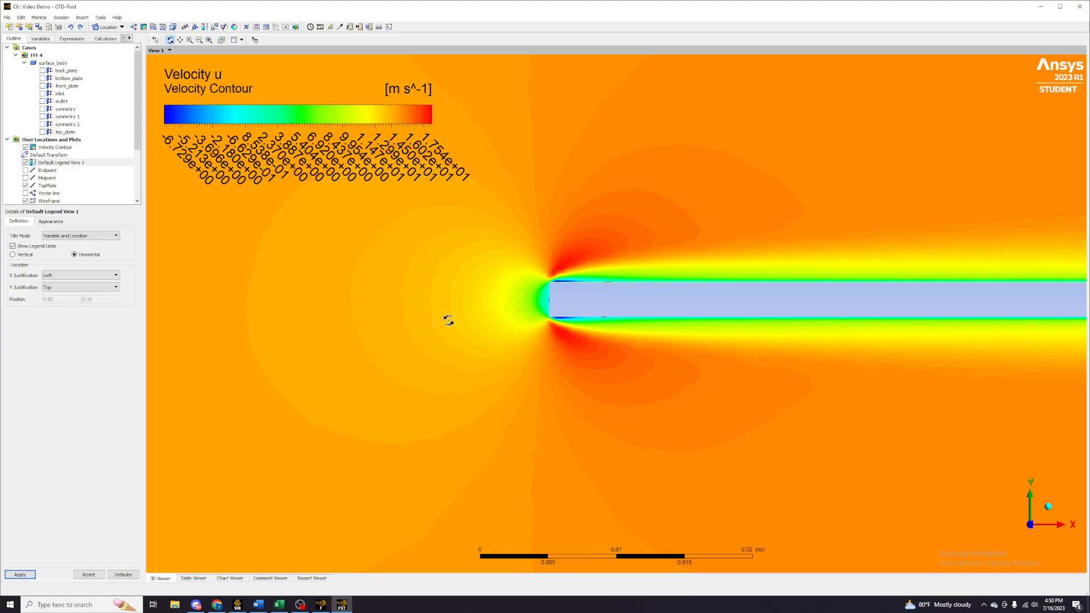
pyautogui.scroll(-2, 336, 290)
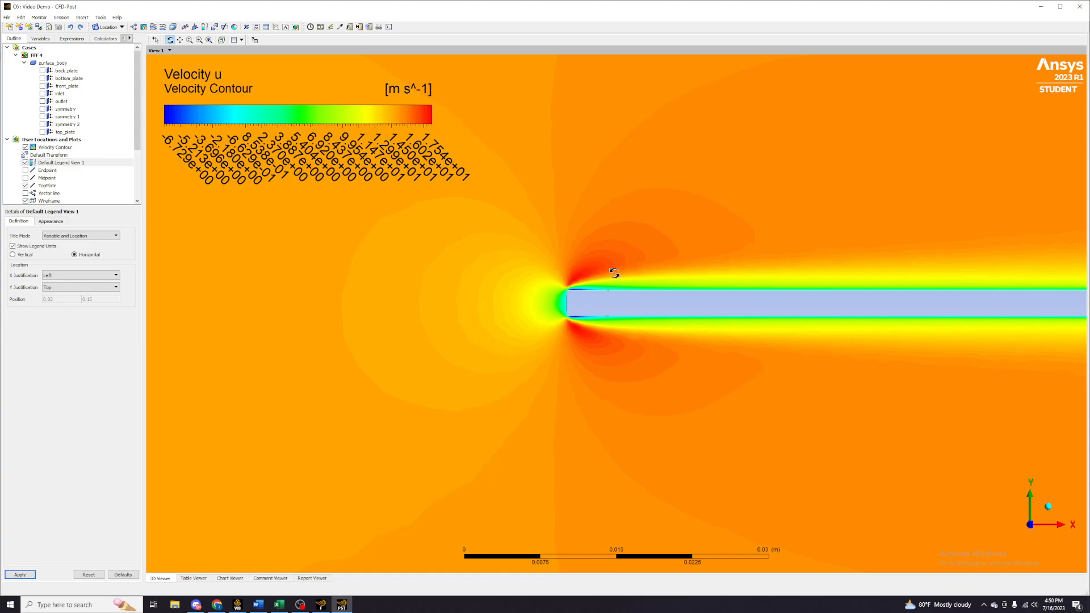
pyautogui.scroll(-5, 433, 280)
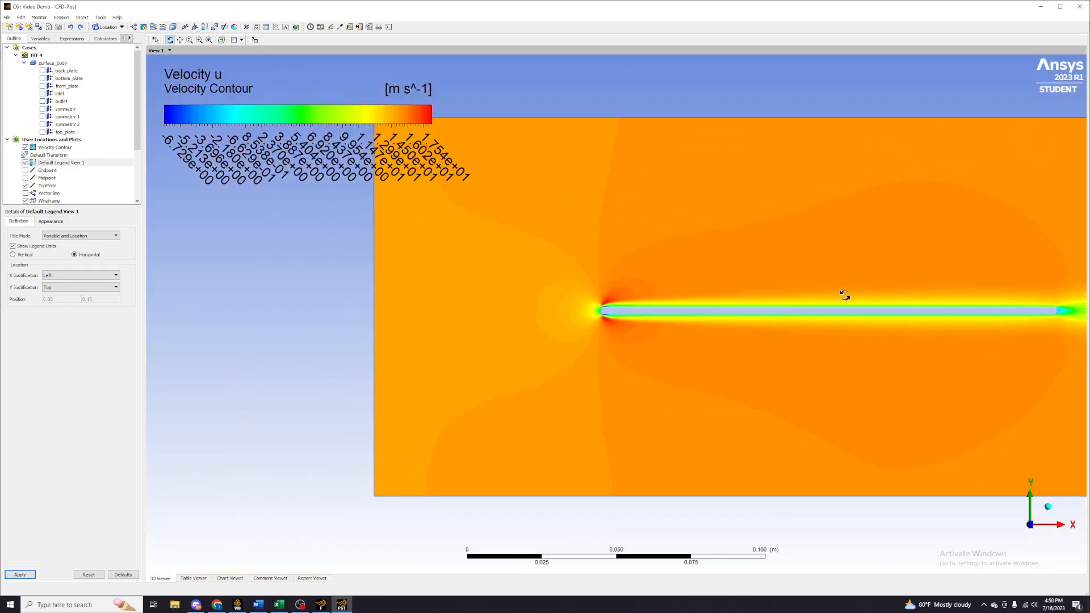
# - Examine the velocity contour at the plate's trailing edge and the wake behind it
pyautogui.scroll(8, 1051, 309)
pyautogui.scroll(-3, 745, 336)
pyautogui.scroll(-1, 752, 335)
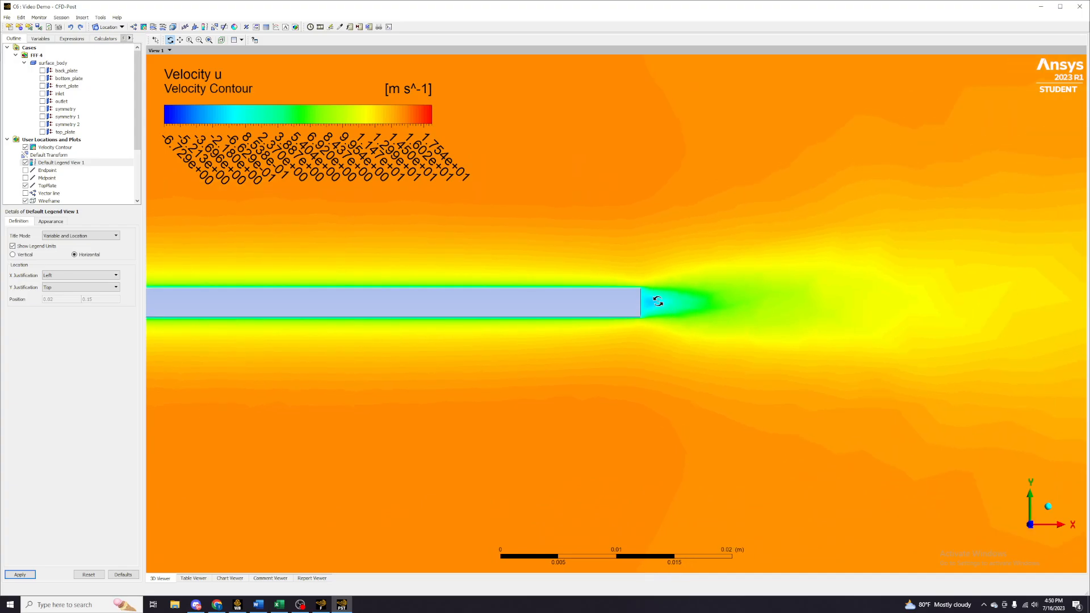
pyautogui.scroll(-3, 752, 363)
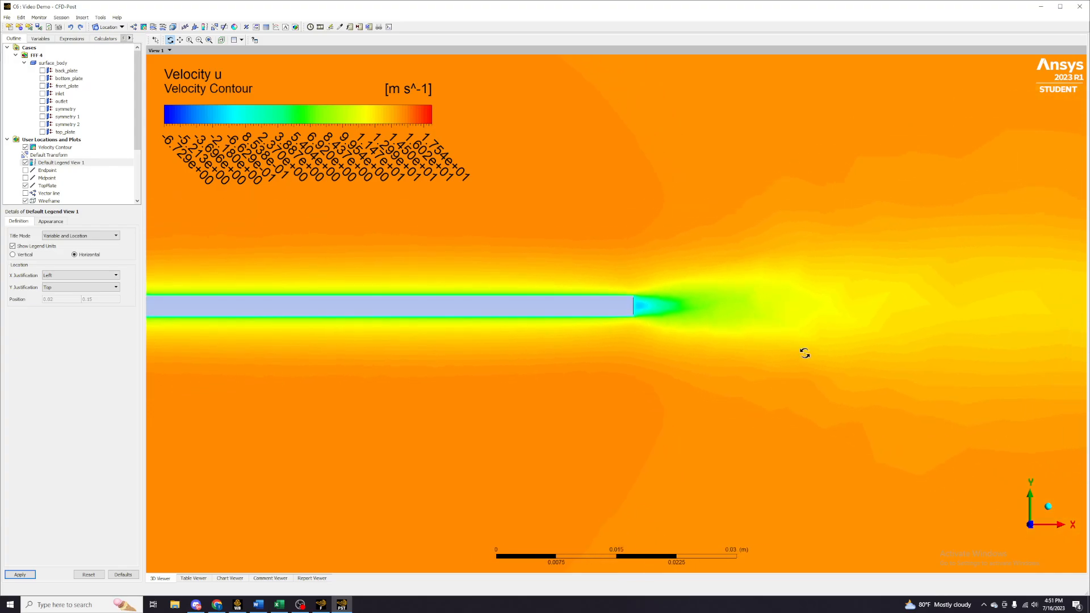
pyautogui.scroll(-5, 776, 352)
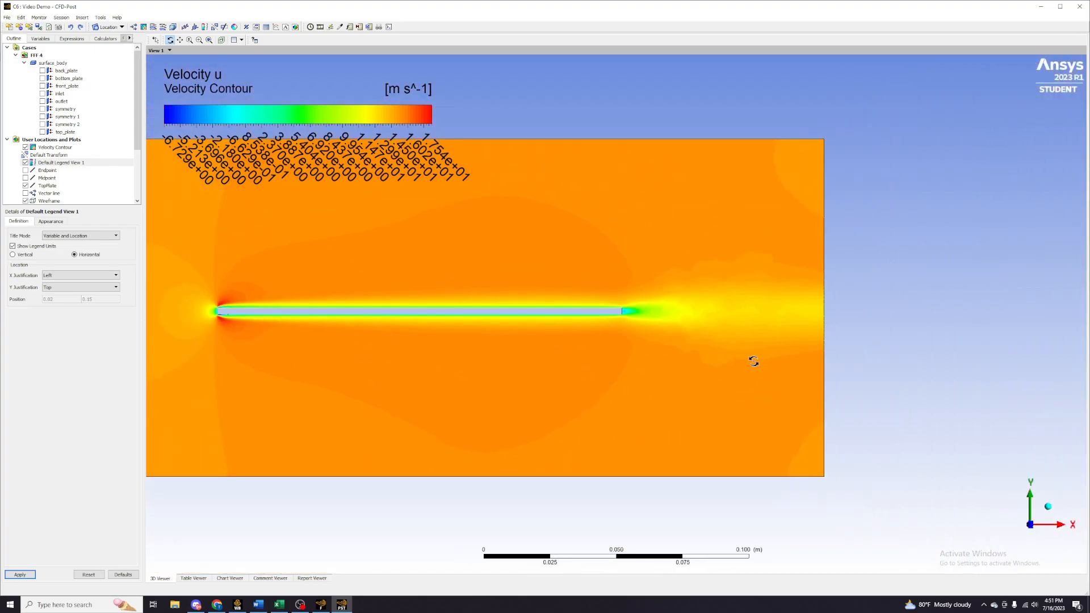
pyautogui.moveTo(227, 281); pyautogui.dragTo(688, 344)
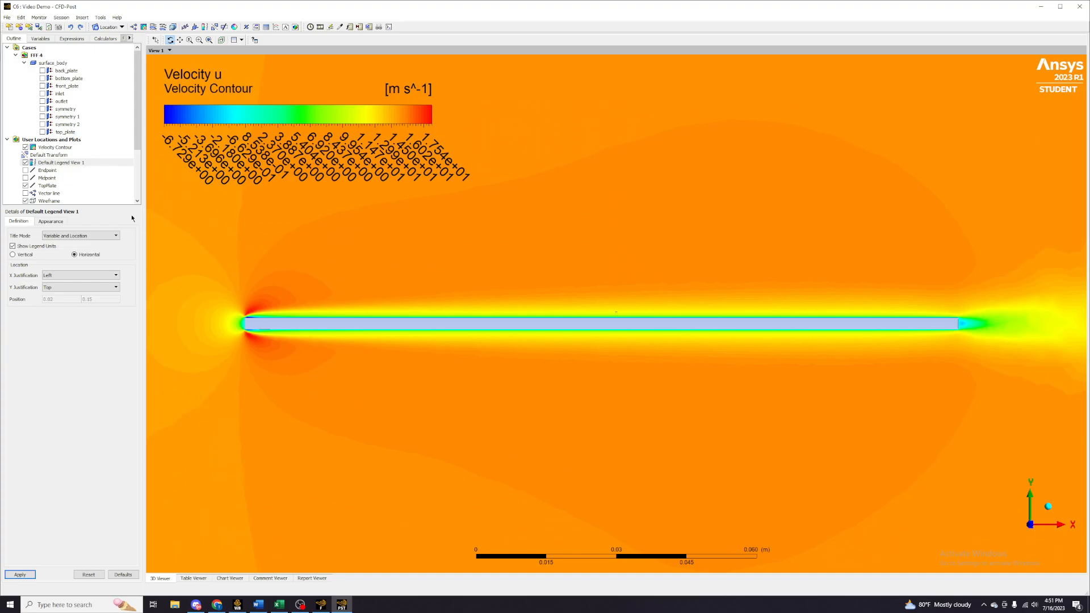
# - Hide the Velocity Contour and display the Vector line plot in its place
pyautogui.click(26, 147)
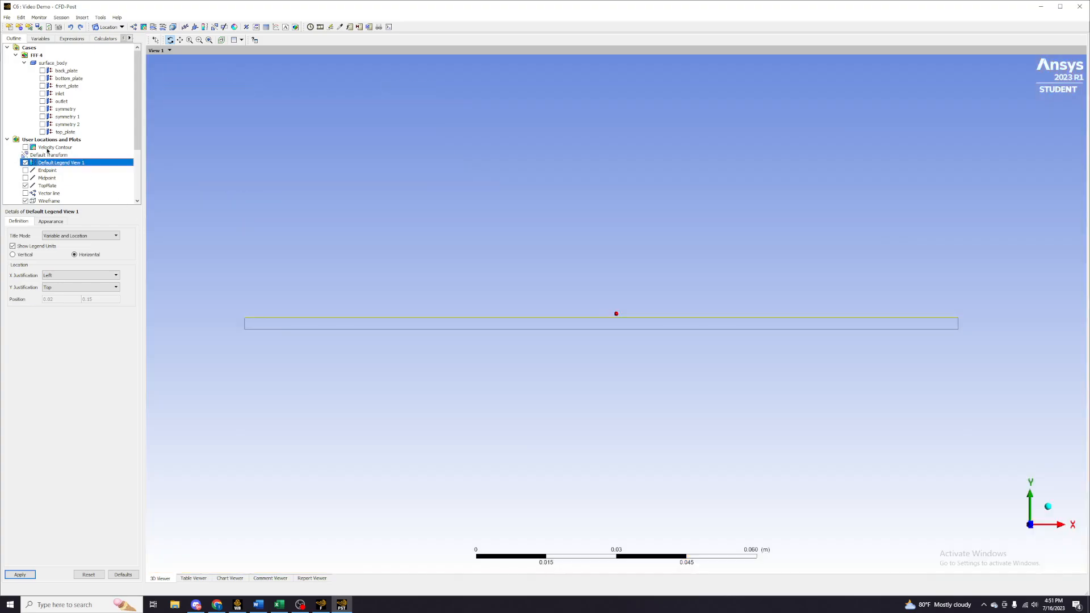
pyautogui.scroll(-1, 83, 171)
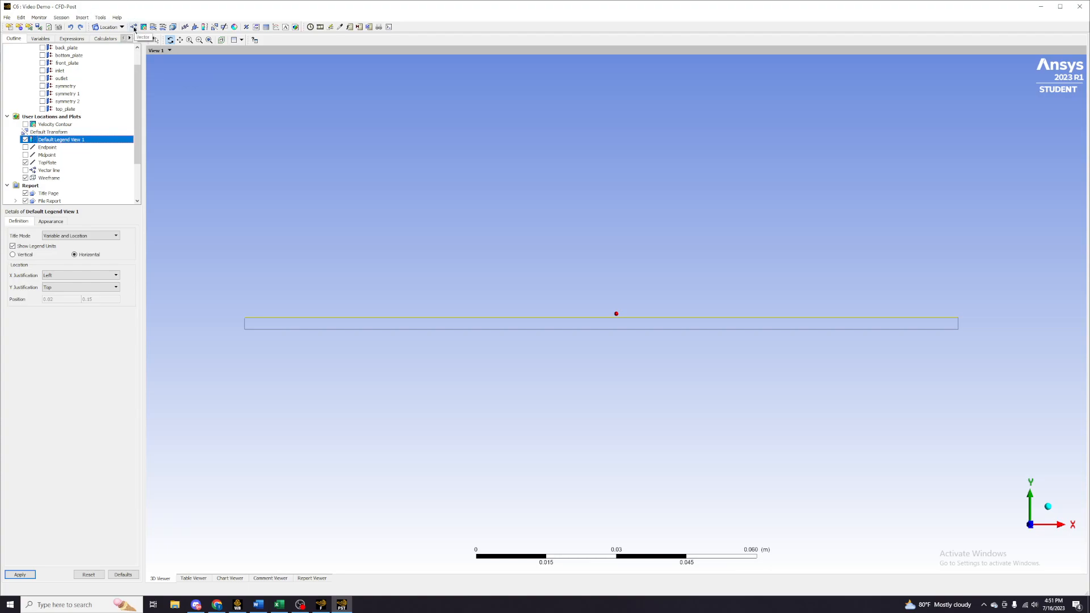
pyautogui.click(41, 171)
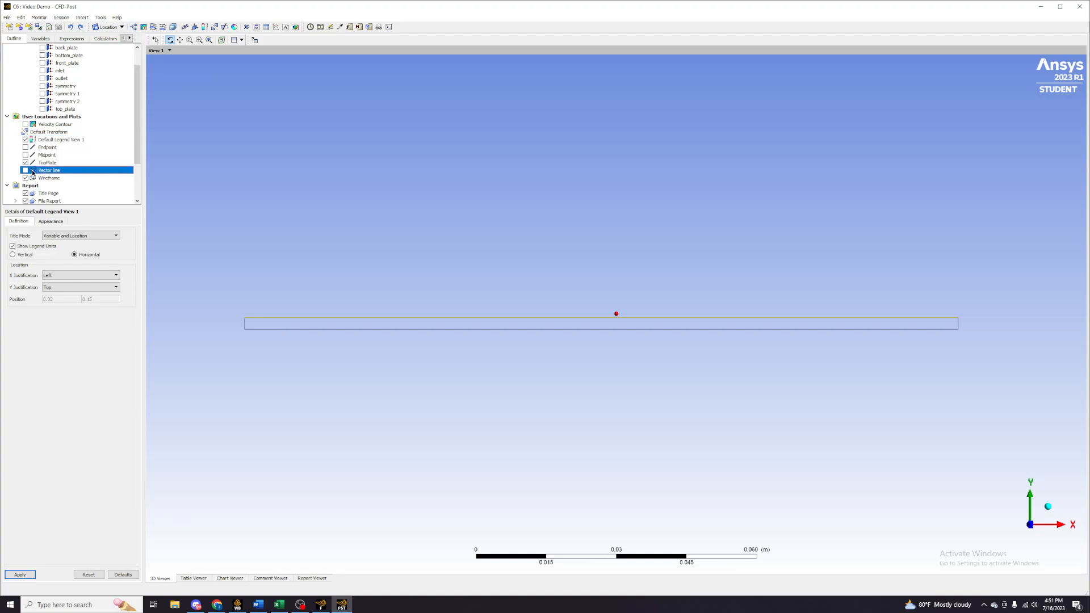
pyautogui.click(25, 170)
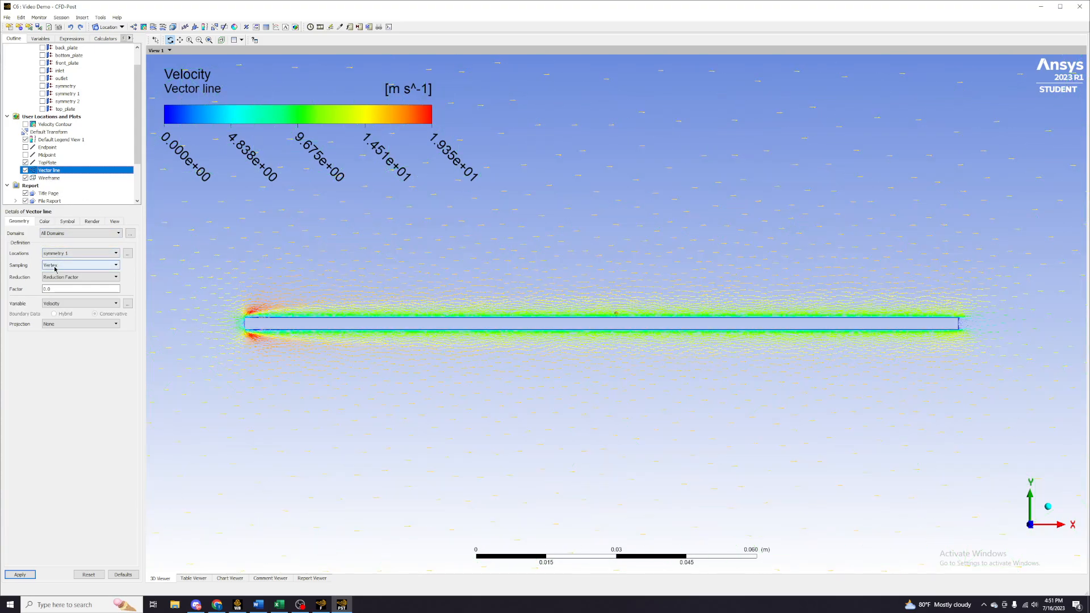
# - Set the Vector line plot's reduction factor to 1 and apply it
pyautogui.click(46, 316)
pyautogui.moveTo(58, 291); pyautogui.dragTo(41, 294)
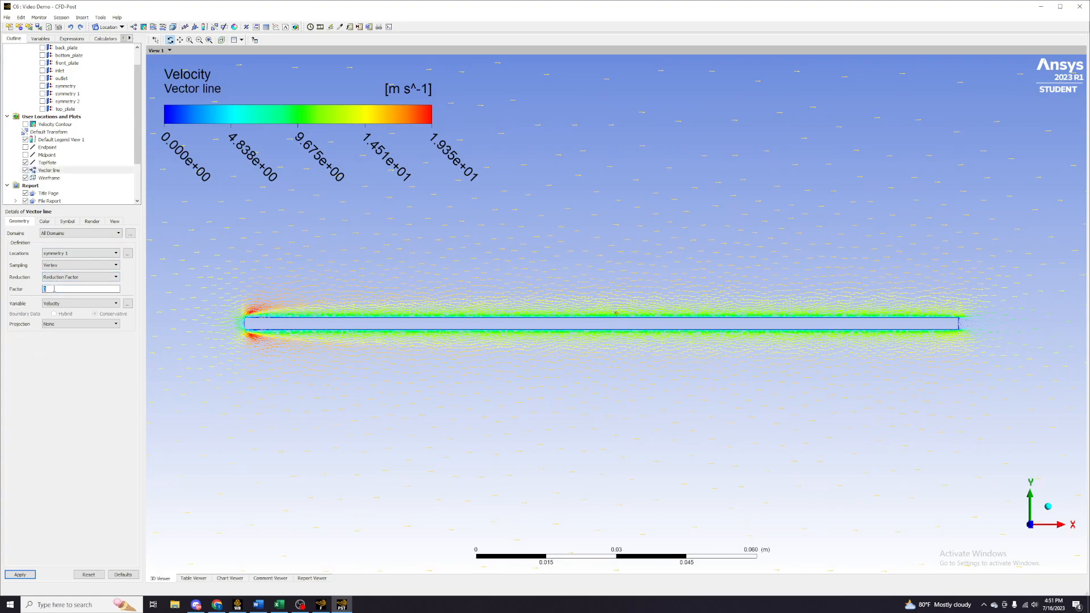
pyautogui.write('1')
pyautogui.click(27, 575)
# - Show the Vector line plot's symbol settings and inspect the velocity arrows around the plate's leading edge
pyautogui.click(48, 222)
pyautogui.click(68, 221)
pyautogui.moveTo(216, 293); pyautogui.dragTo(398, 372)
pyautogui.moveTo(252, 205); pyautogui.dragTo(512, 319)
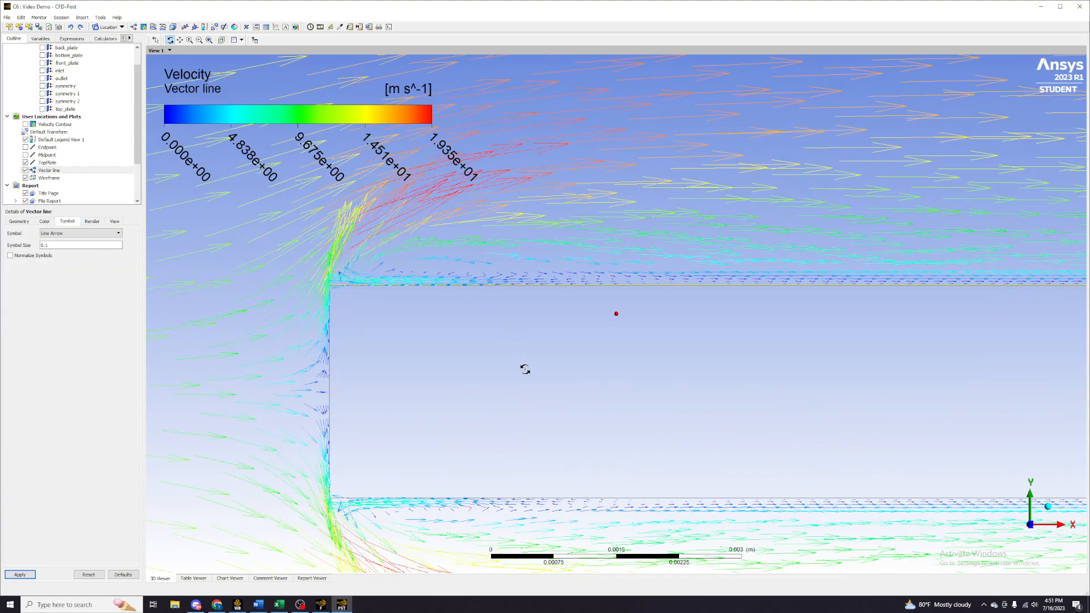
pyautogui.scroll(-1, 506, 303)
pyautogui.scroll(-5, 567, 322)
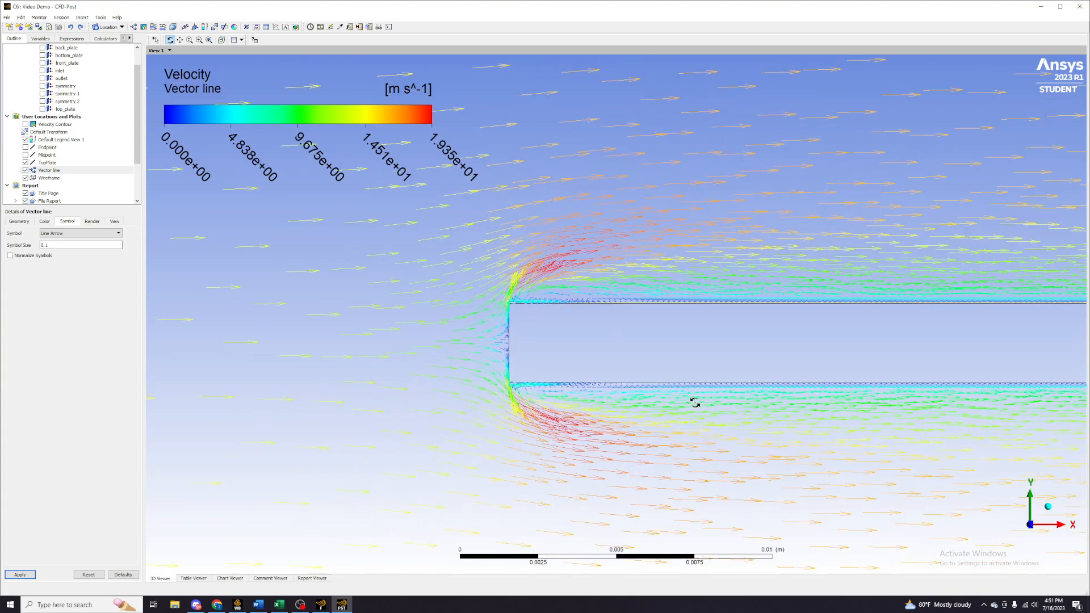
pyautogui.moveTo(490, 211); pyautogui.dragTo(1079, 519)
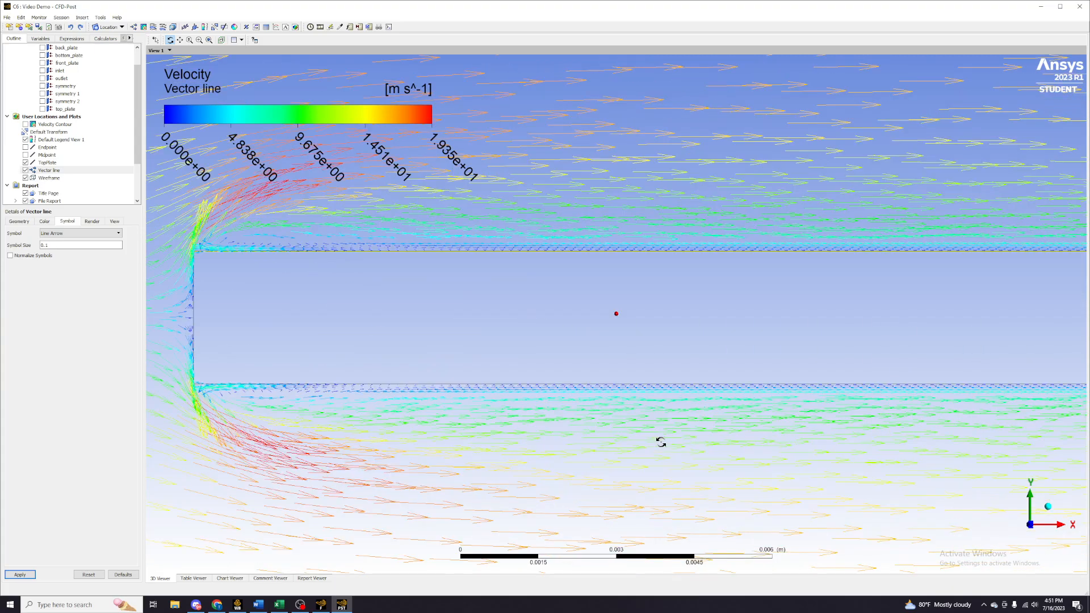
# - Try a symbol size of 1 for the Vector line arrows and return it to 0.1
pyautogui.doubleClick(51, 248)
pyautogui.write('1')
pyautogui.click(20, 574)
pyautogui.doubleClick(56, 248)
pyautogui.write('0.')
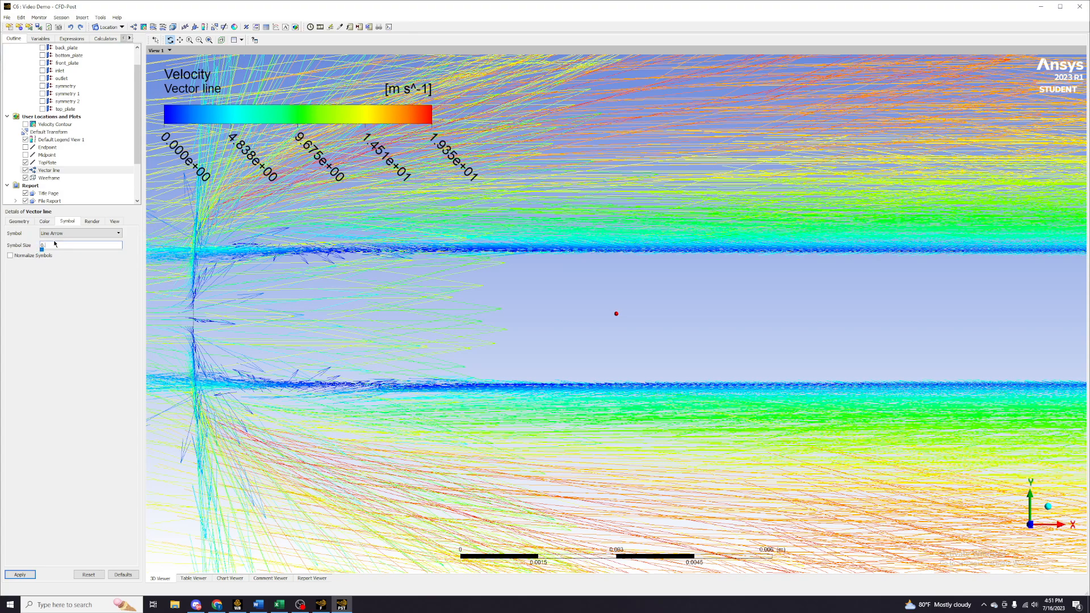
pyautogui.click(20, 575)
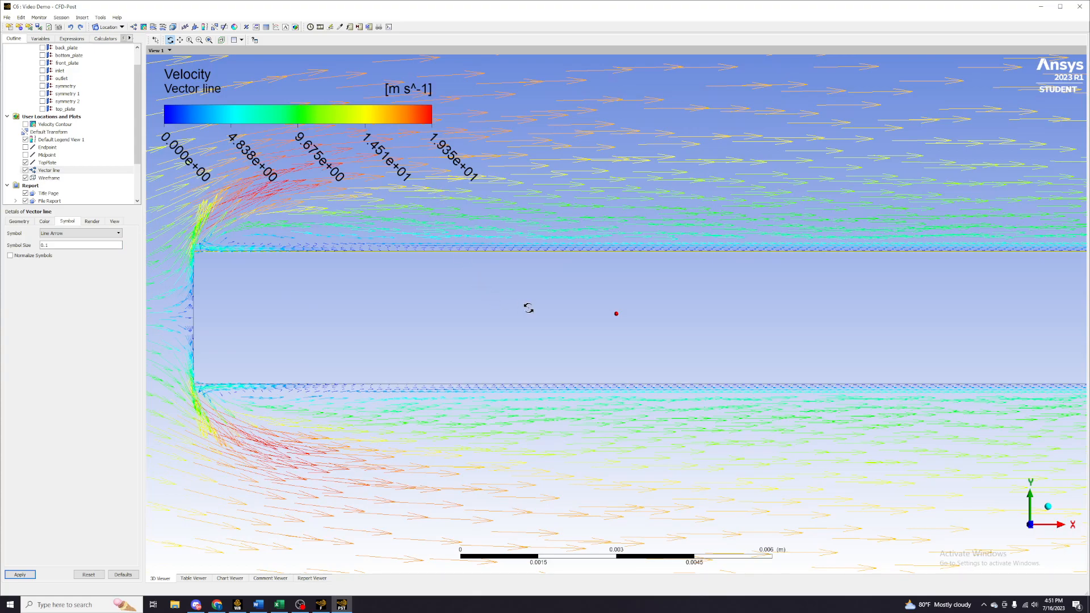
# - Examine the velocity vectors near the plate's top surface, where the boundary layer develops behind the leading edge
pyautogui.scroll(-2, 510, 309)
pyautogui.scroll(-1, 505, 296)
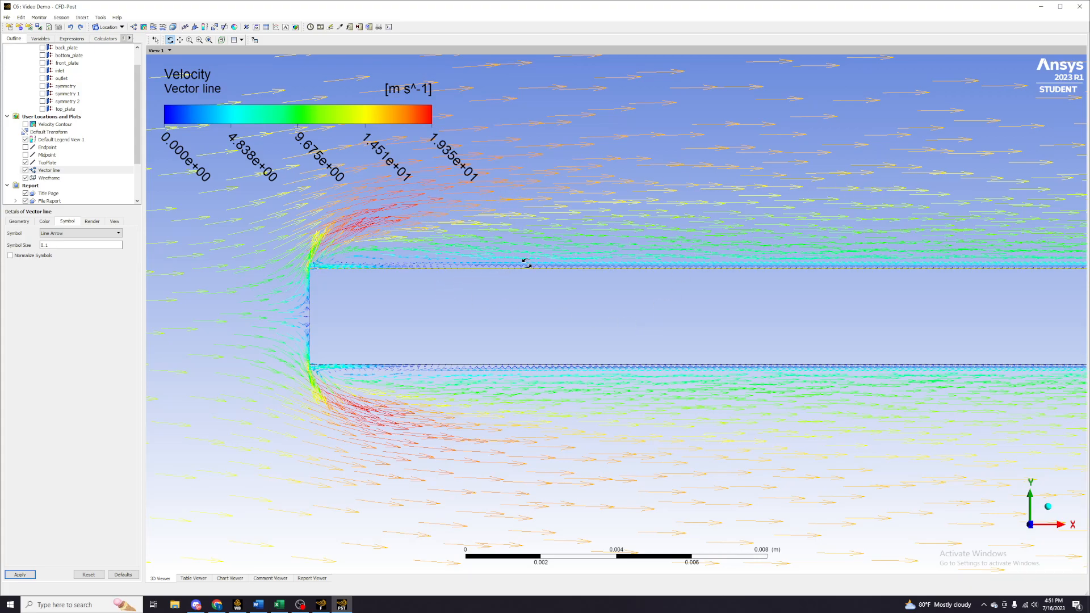
pyautogui.scroll(5, 596, 256)
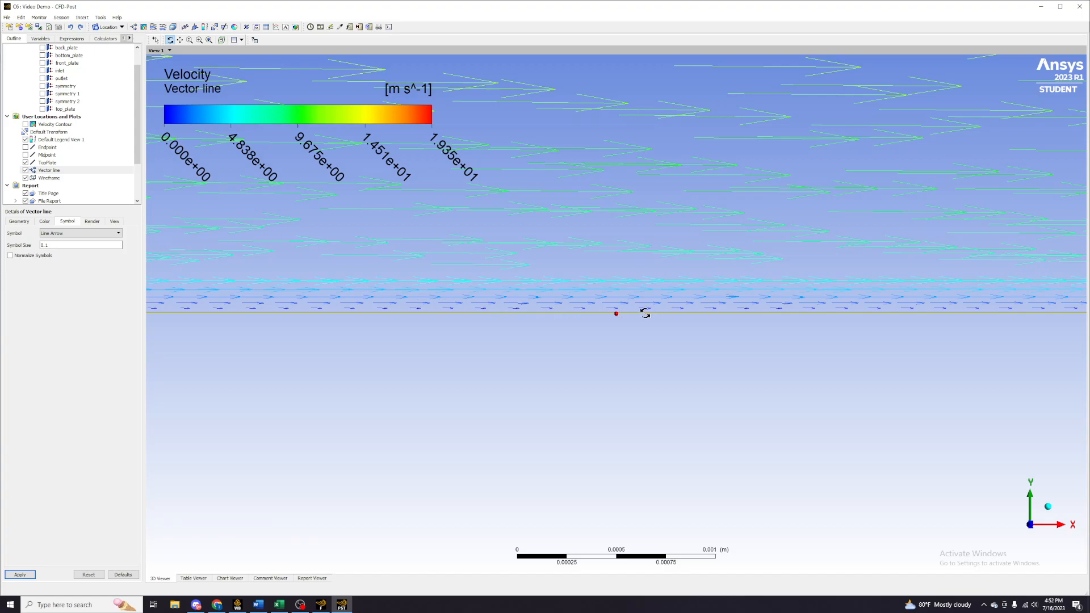
pyautogui.scroll(-1, 687, 332)
pyautogui.scroll(-5, 684, 333)
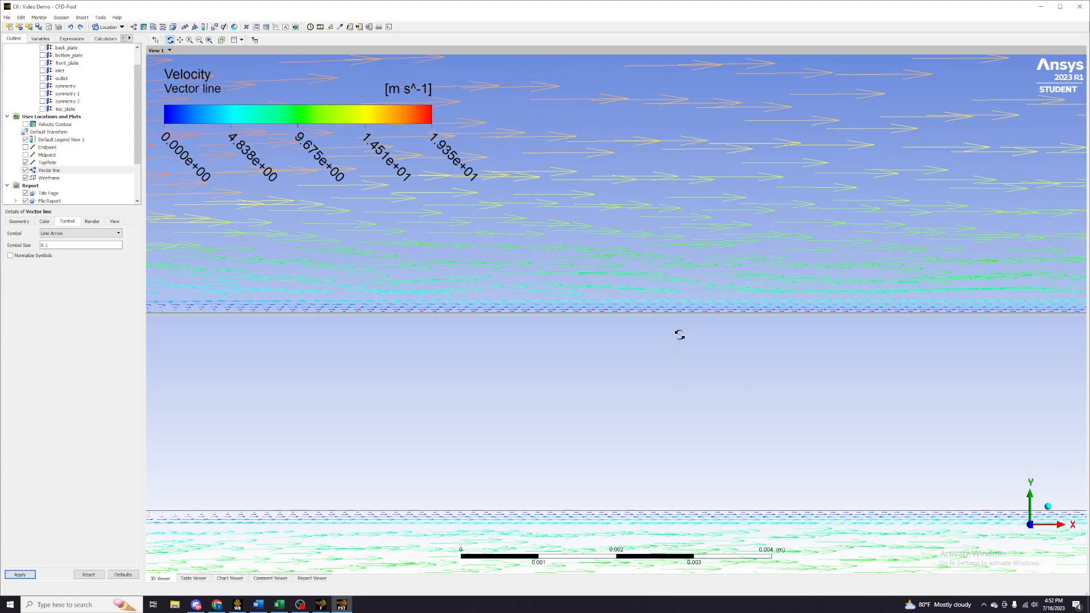
pyautogui.scroll(-2, 675, 339)
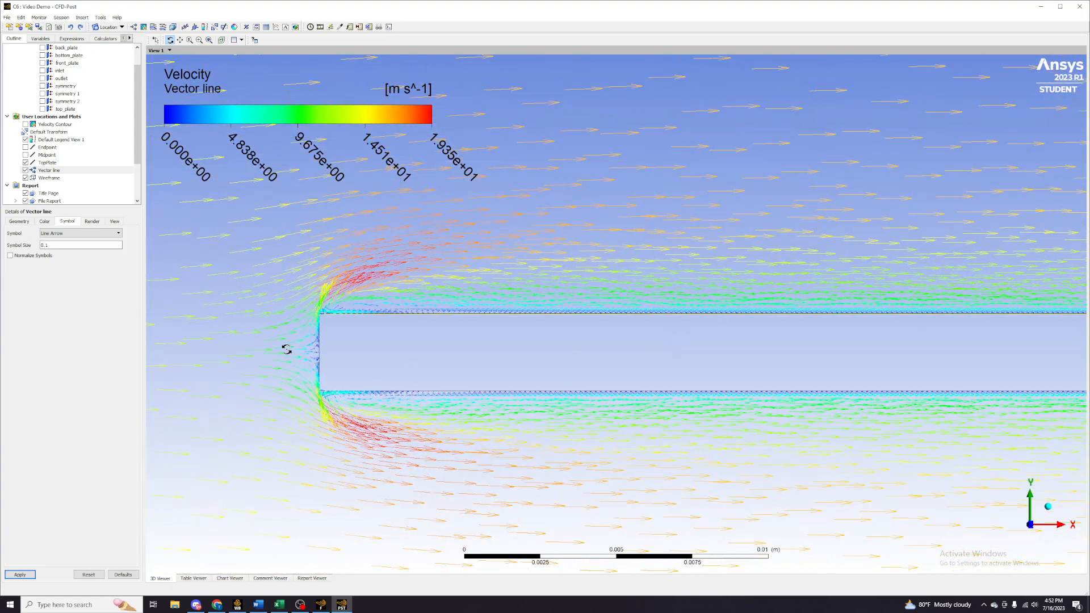
# - Examine the velocity vectors at the plate's front face, including the stagnation point and the flow around both corners
pyautogui.scroll(7, 298, 339)
pyautogui.scroll(-2, 433, 357)
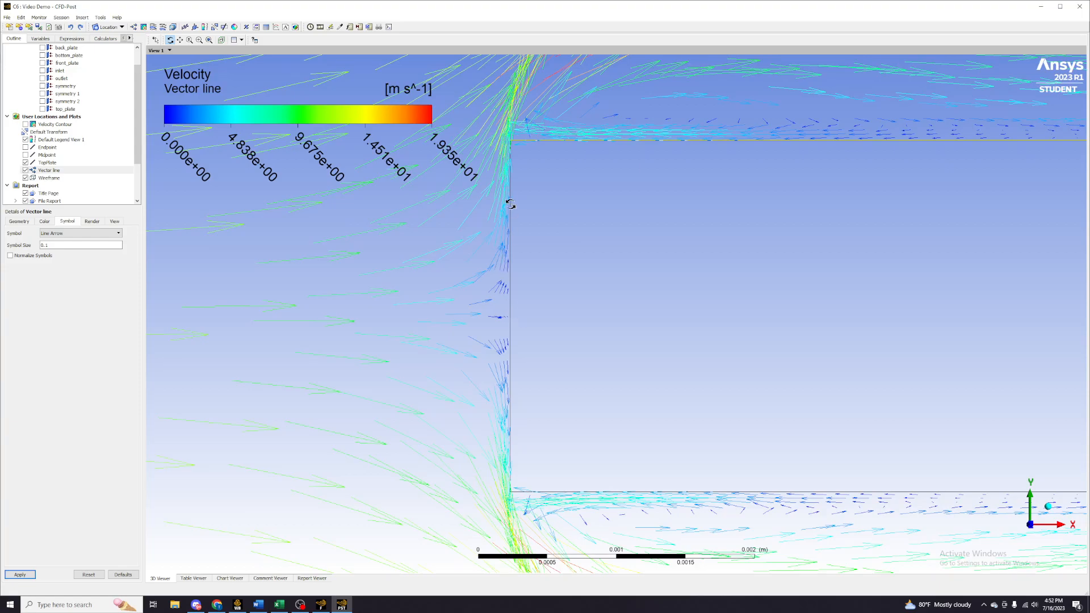
pyautogui.scroll(-1, 495, 453)
pyautogui.scroll(-4, 495, 452)
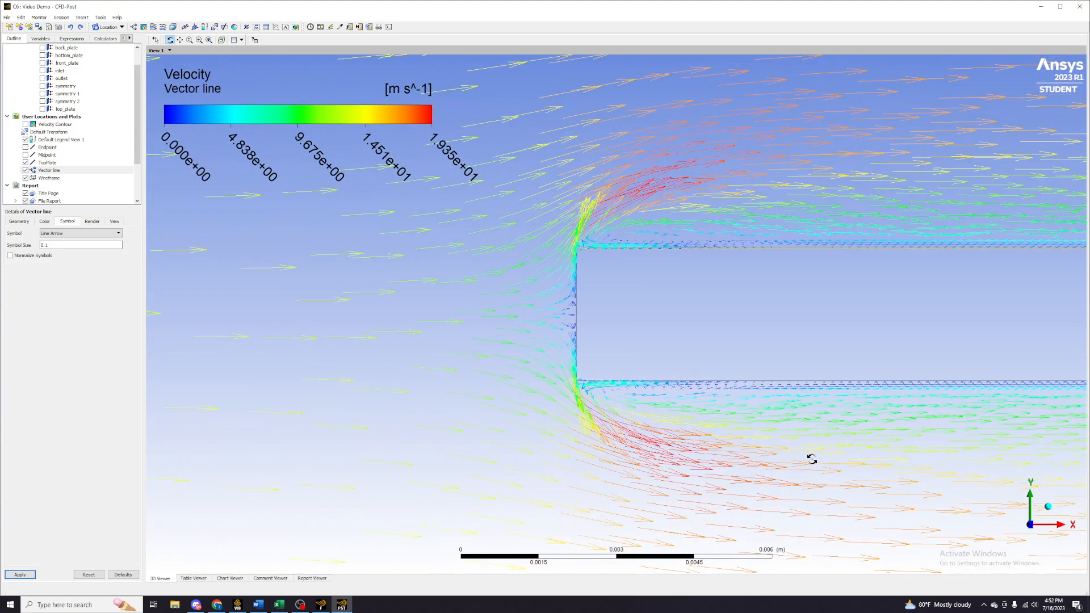
pyautogui.scroll(1, 542, 378)
pyautogui.scroll(-4, 542, 378)
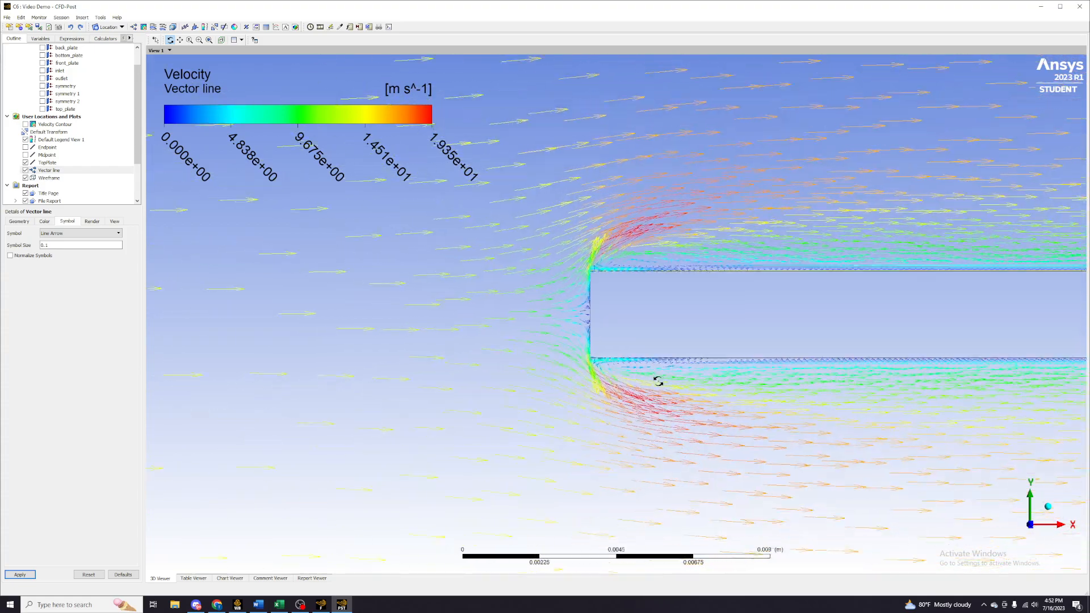
# - Examine the velocity vectors behind the plate's trailing edge and return to a view of the whole plate
pyautogui.scroll(-8, 704, 383)
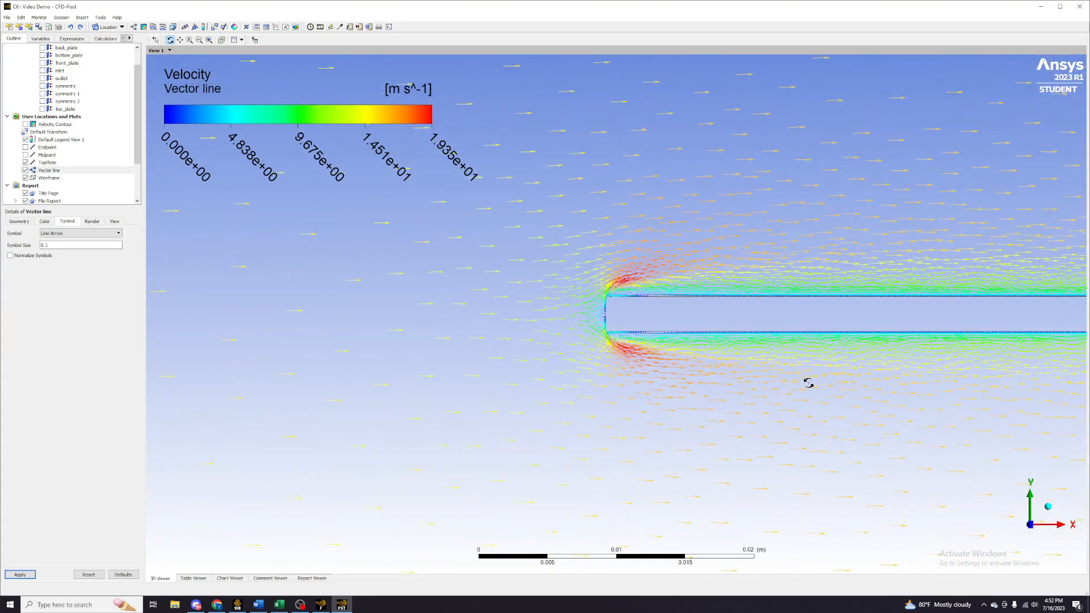
pyautogui.scroll(-5, 941, 360)
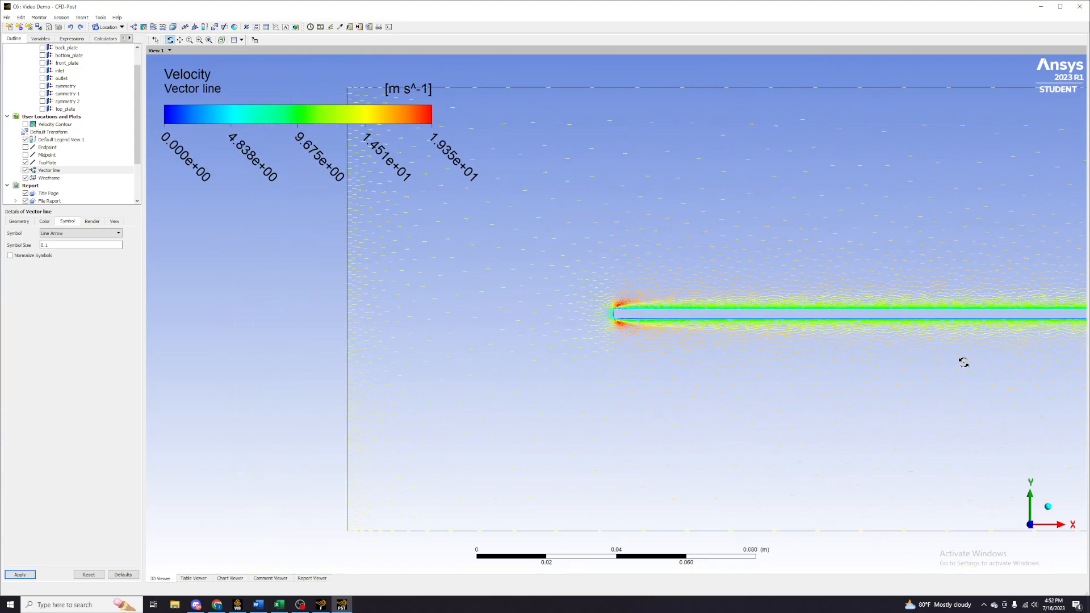
pyautogui.moveTo(959, 274); pyautogui.dragTo(1010, 350)
pyautogui.moveTo(540, 225); pyautogui.dragTo(625, 350)
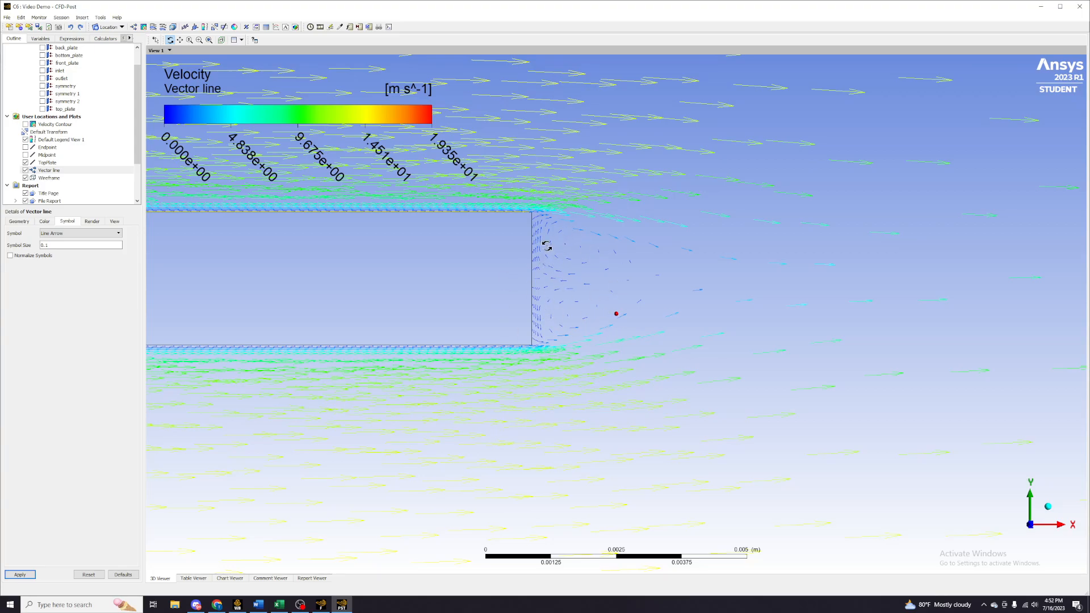
pyautogui.scroll(-3, 559, 295)
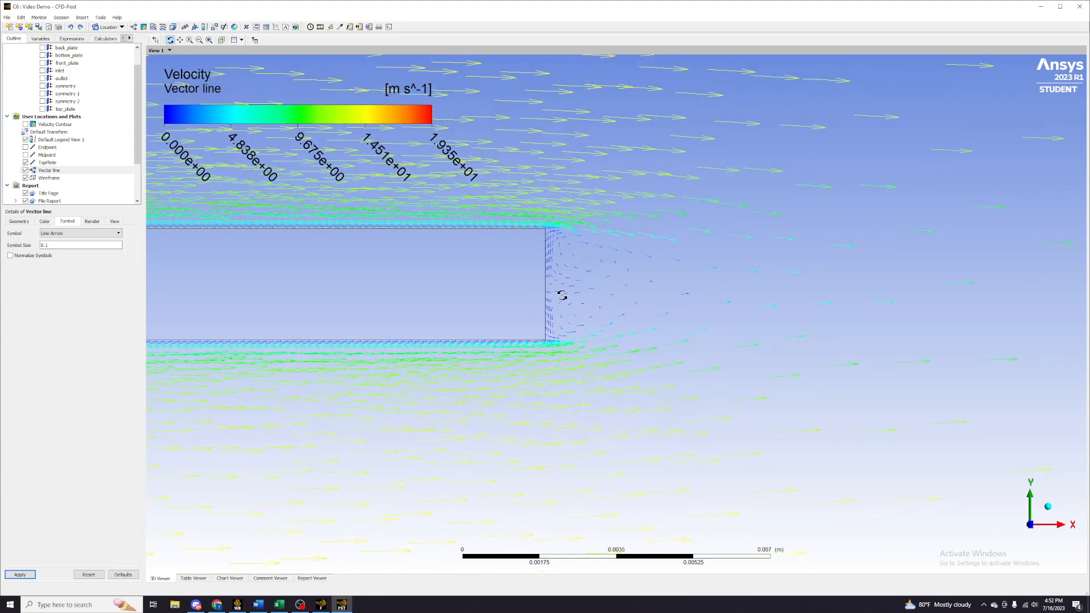
pyautogui.scroll(-5, 561, 296)
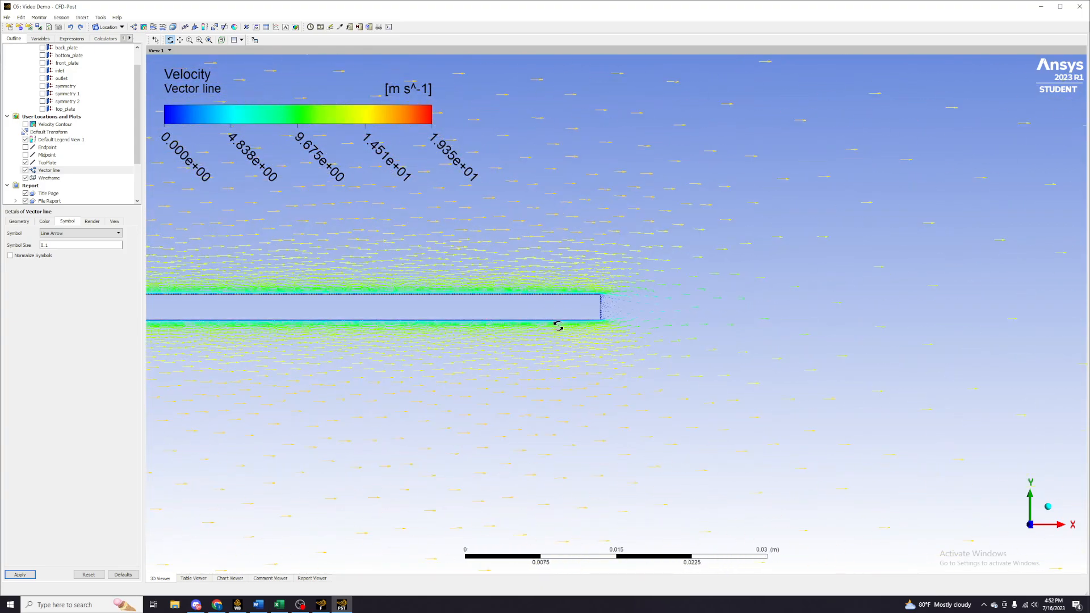
pyautogui.scroll(-5, 571, 333)
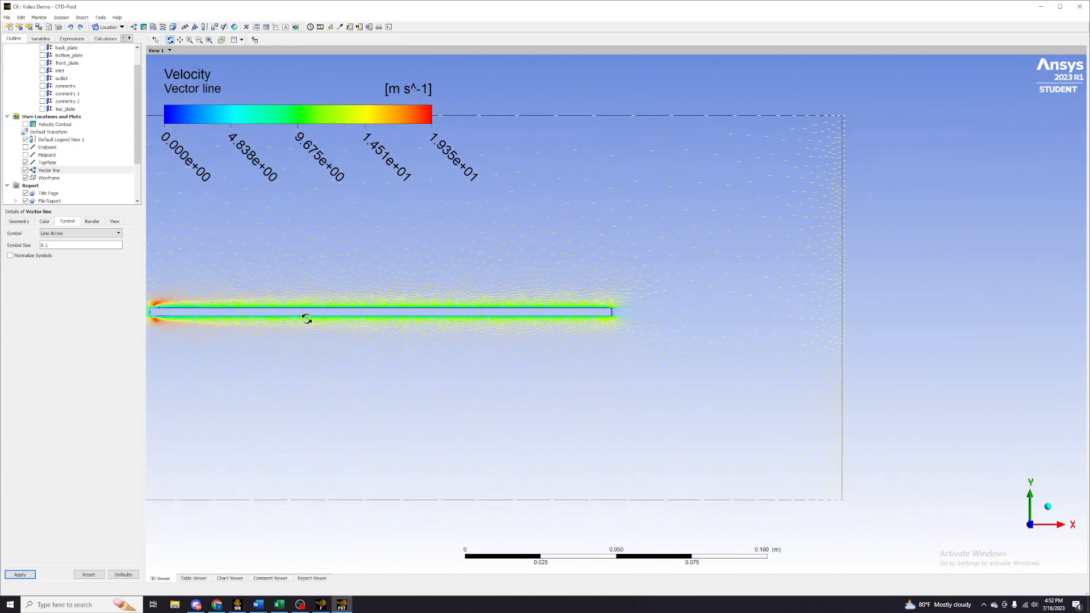
pyautogui.moveTo(161, 282); pyautogui.dragTo(690, 344)
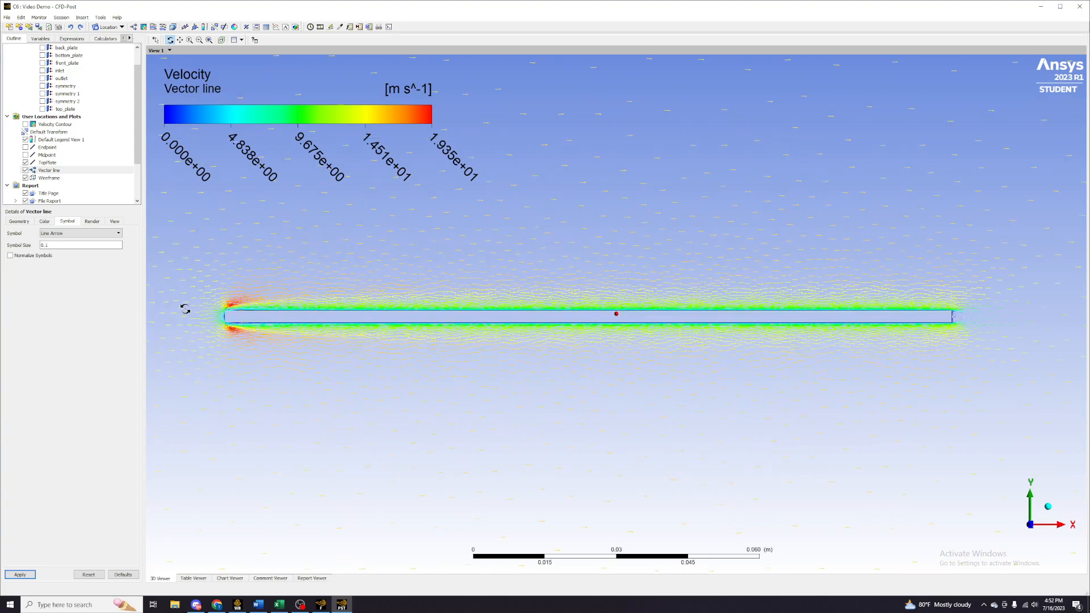
# - Hide the Vector line and TopPlate, display the Endpoint and Midpoint lines, and show the Midpoint line's details
pyautogui.click(25, 170)
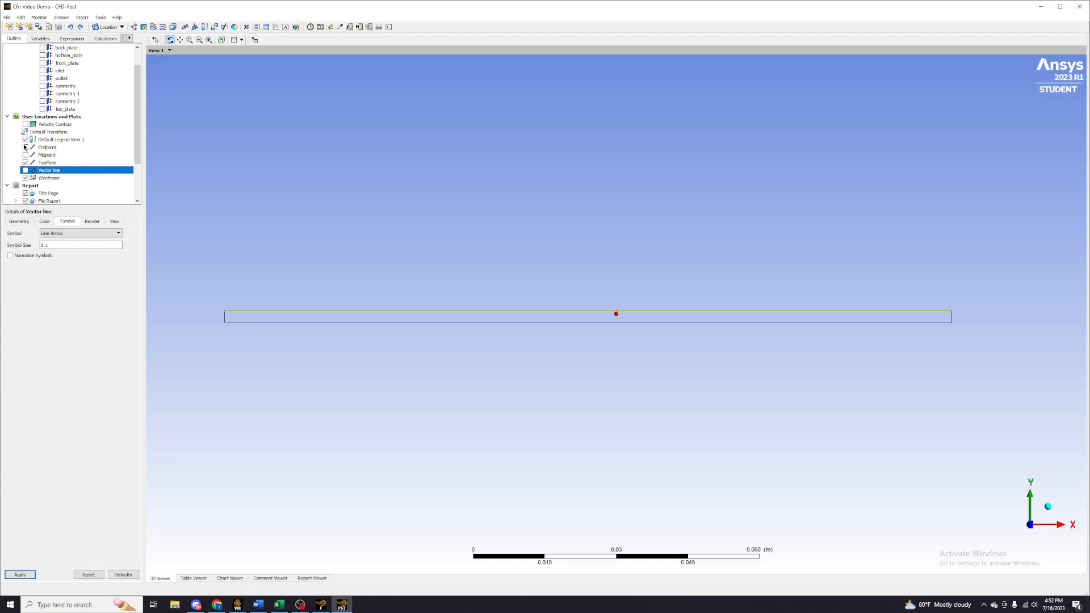
pyautogui.click(25, 163)
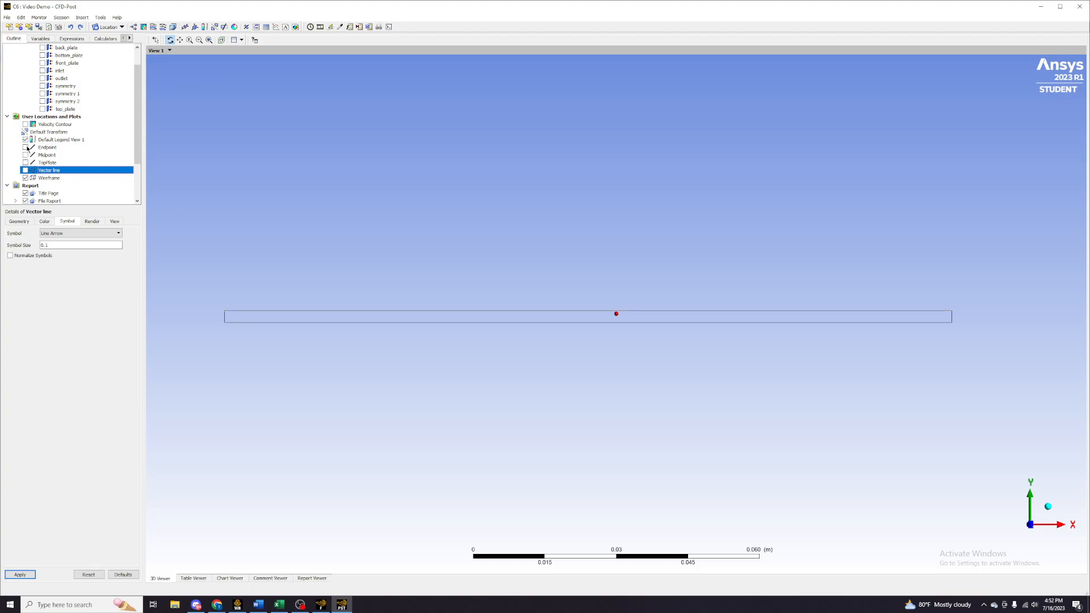
pyautogui.click(26, 148)
pyautogui.click(25, 155)
pyautogui.click(50, 155)
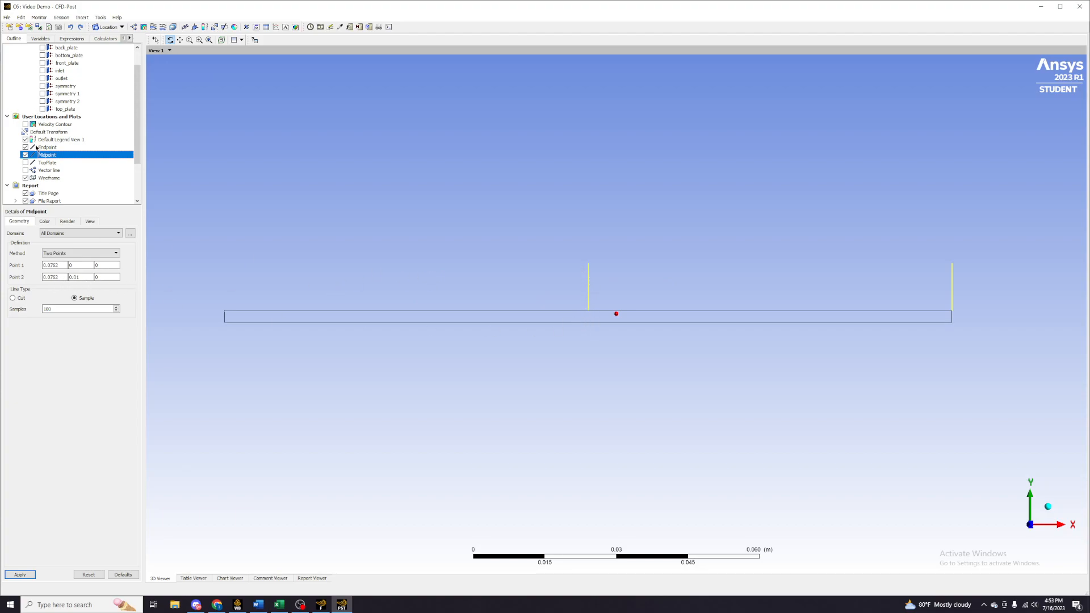
# - Display the Velocity Contour temporarily to examine the flow along the whole plate, and hide it again
pyautogui.click(25, 124)
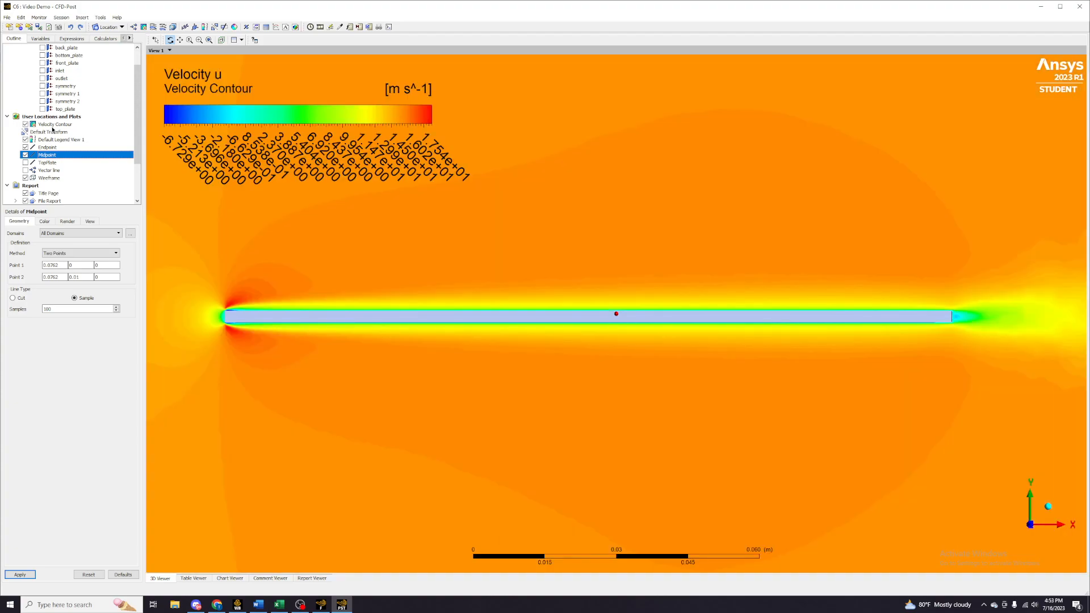
pyautogui.click(25, 125)
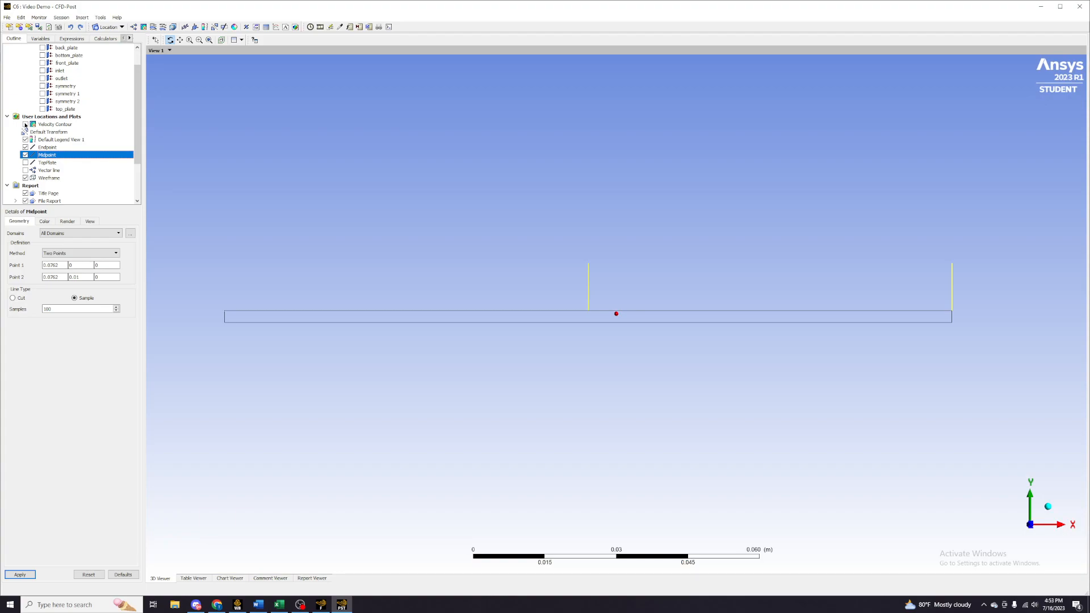
pyautogui.click(24, 124)
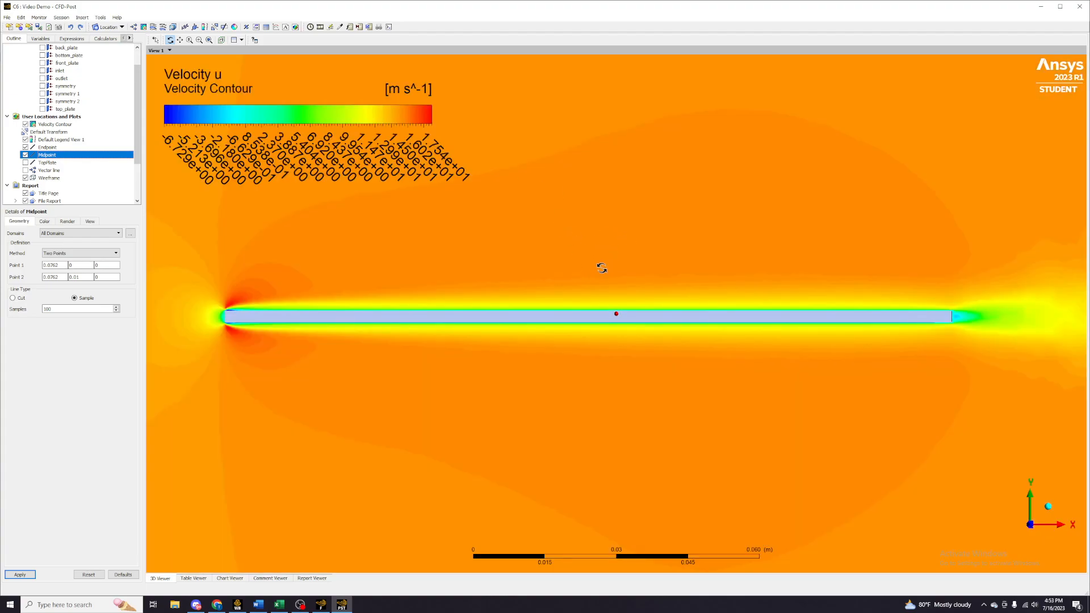
pyautogui.scroll(-4, 440, 219)
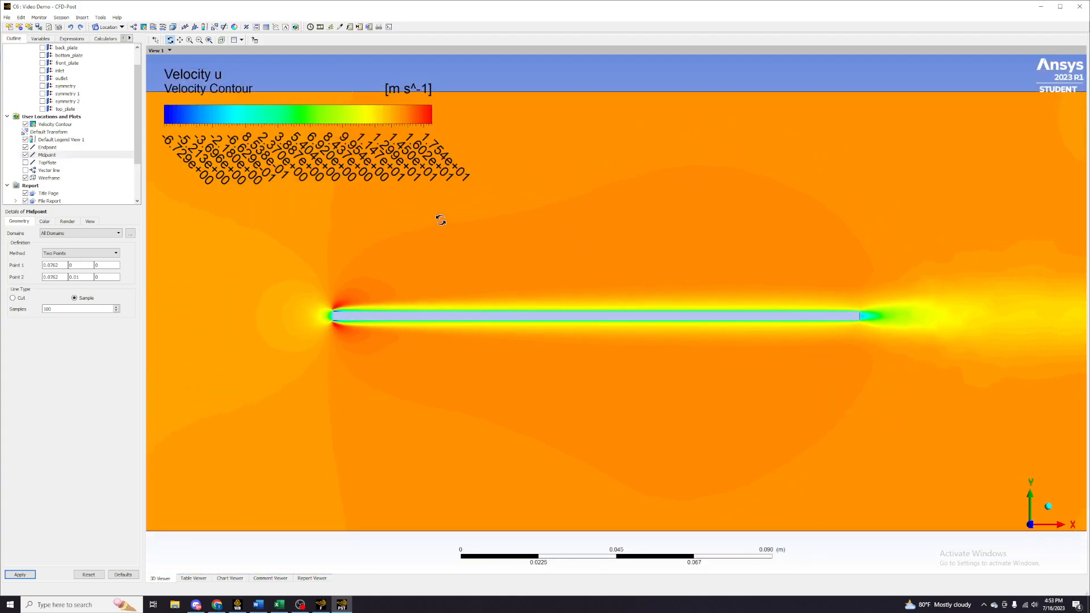
pyautogui.scroll(3, 596, 302)
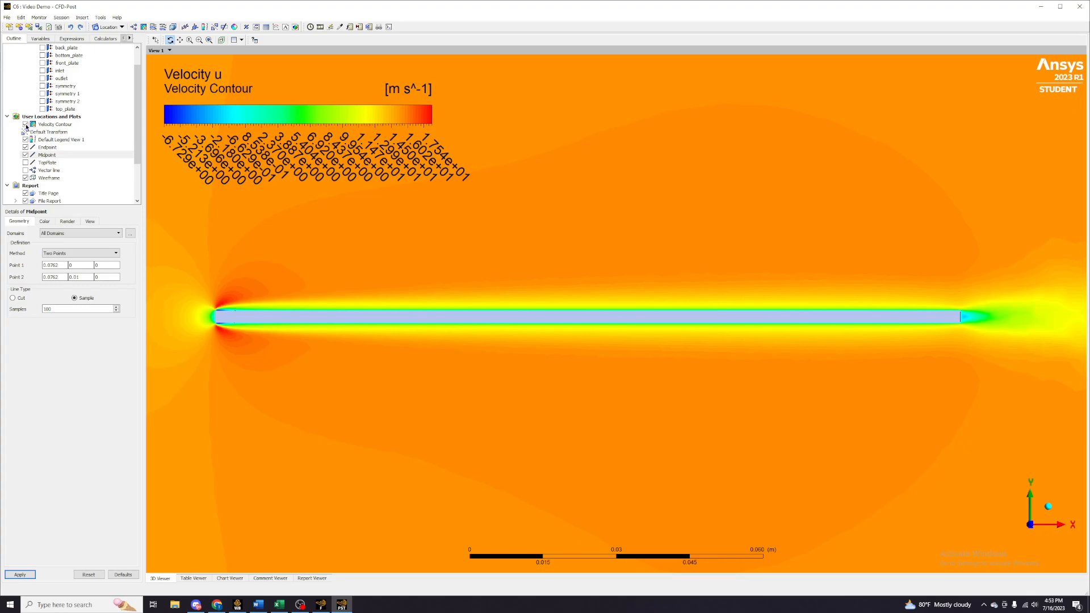
pyautogui.click(25, 125)
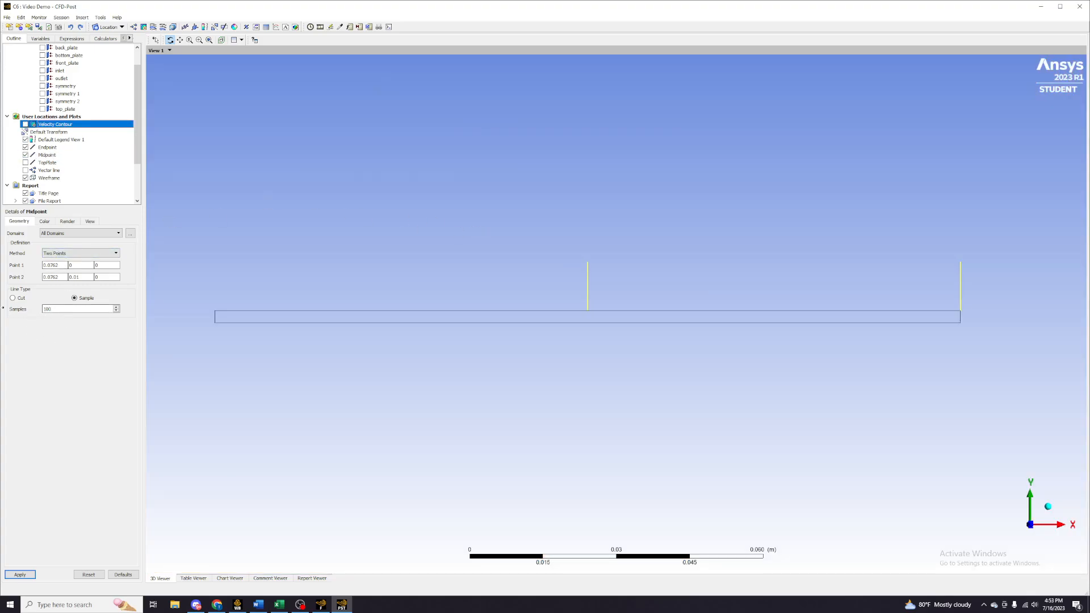
# - Review the point definitions of the Midpoint and Endpoint lines and toggle both lines off and on to locate them
pyautogui.click(40, 155)
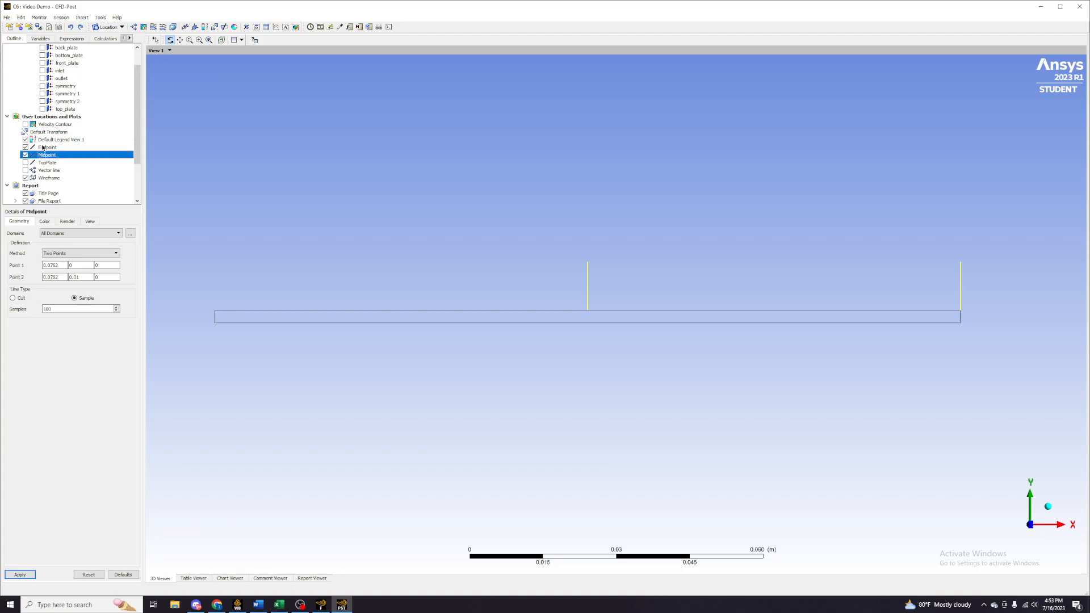
pyautogui.click(43, 148)
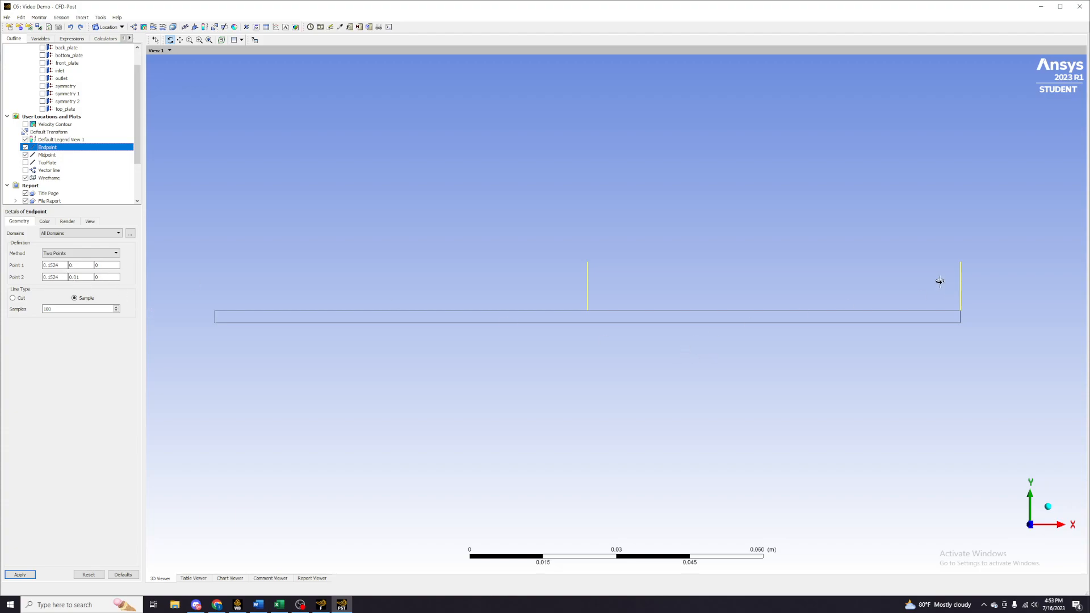
pyautogui.click(25, 147)
pyautogui.click(25, 154)
pyautogui.click(25, 148)
pyautogui.click(25, 155)
# - Display the Velocity Profiles chart from the report in the chart viewer
pyautogui.click(230, 578)
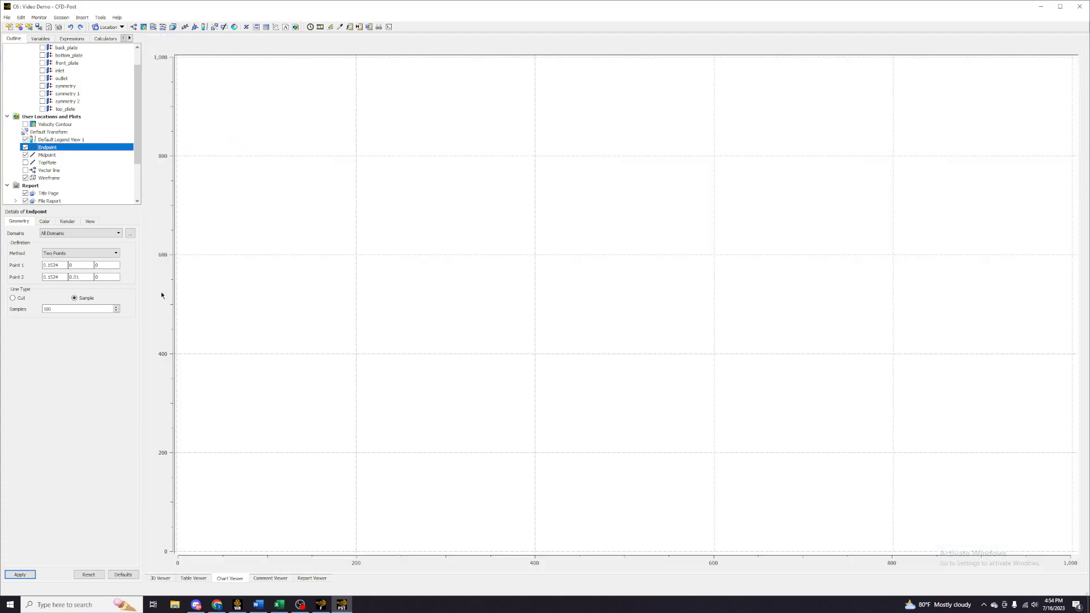
pyautogui.scroll(-3, 61, 189)
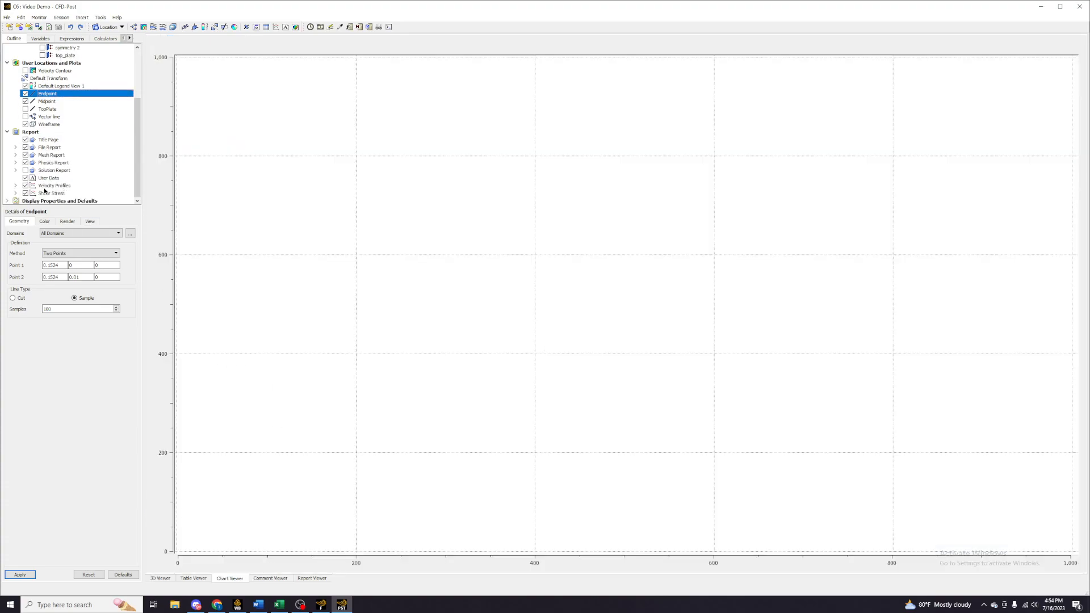
pyautogui.click(45, 187)
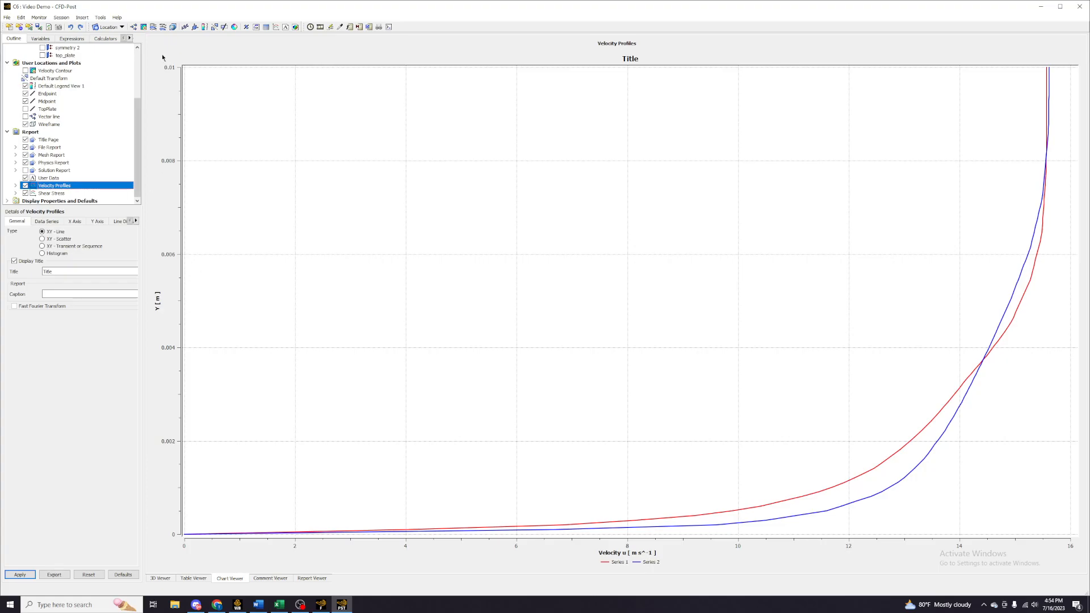
# - Review the Velocity Profiles chart's general settings, its Midpoint and Endpoint data series, and its X and Y axis variables
pyautogui.click(276, 27)
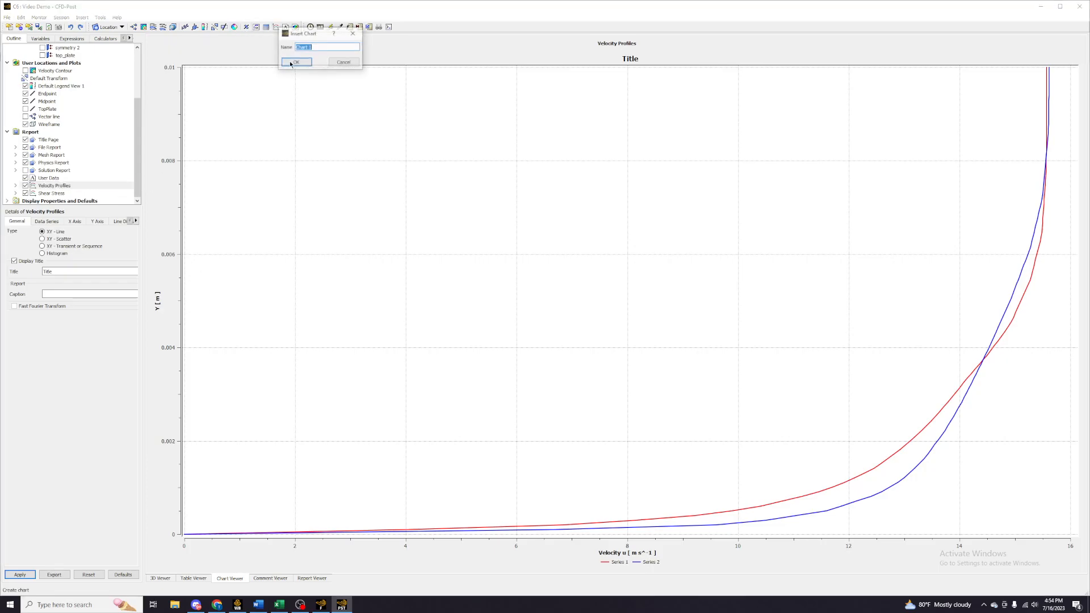
pyautogui.click(351, 65)
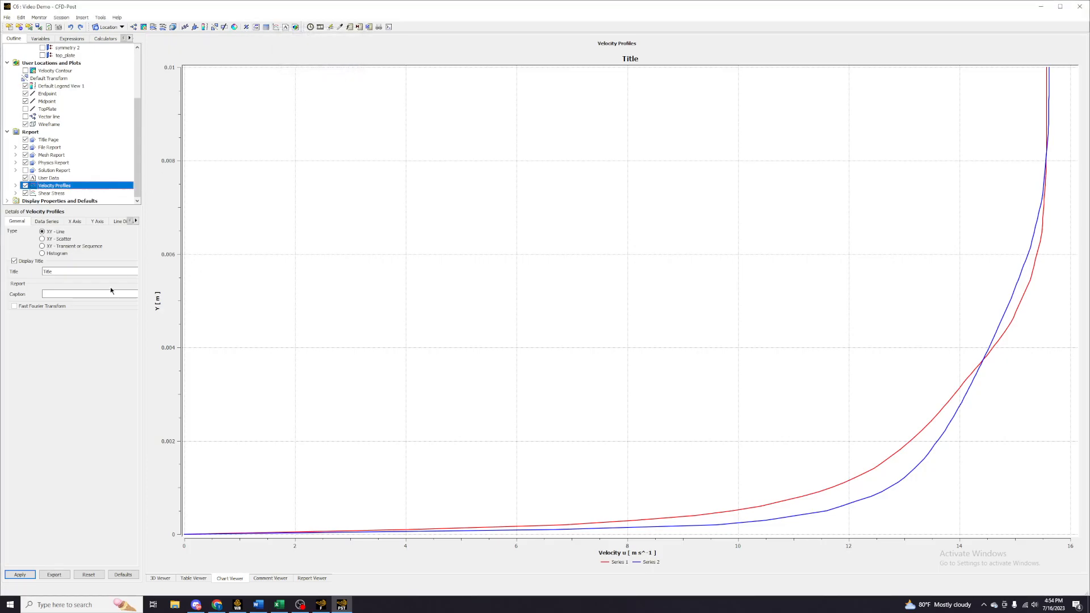
pyautogui.click(49, 222)
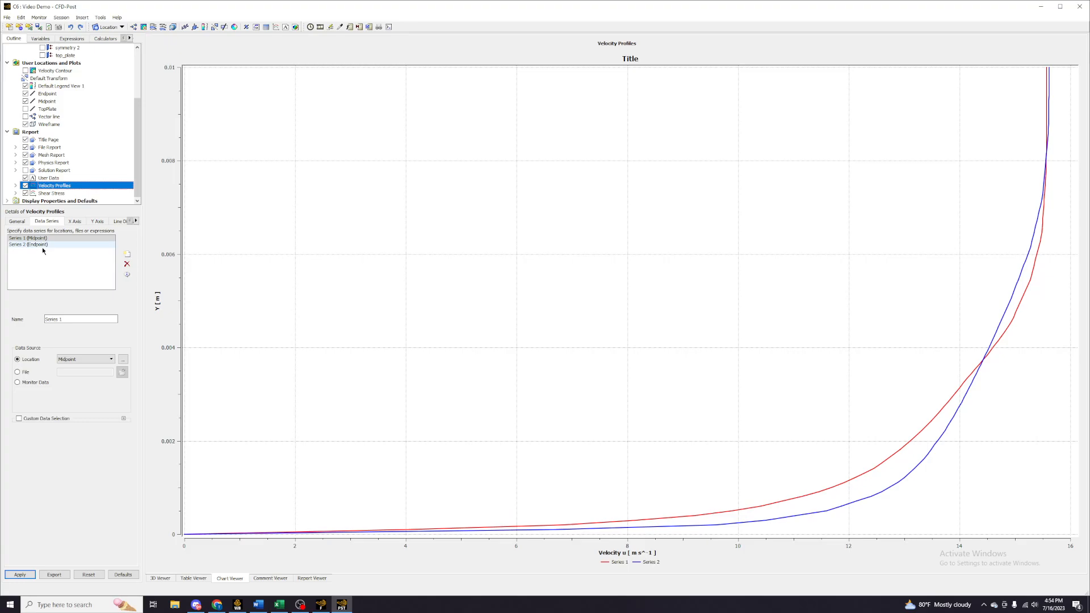
pyautogui.click(44, 102)
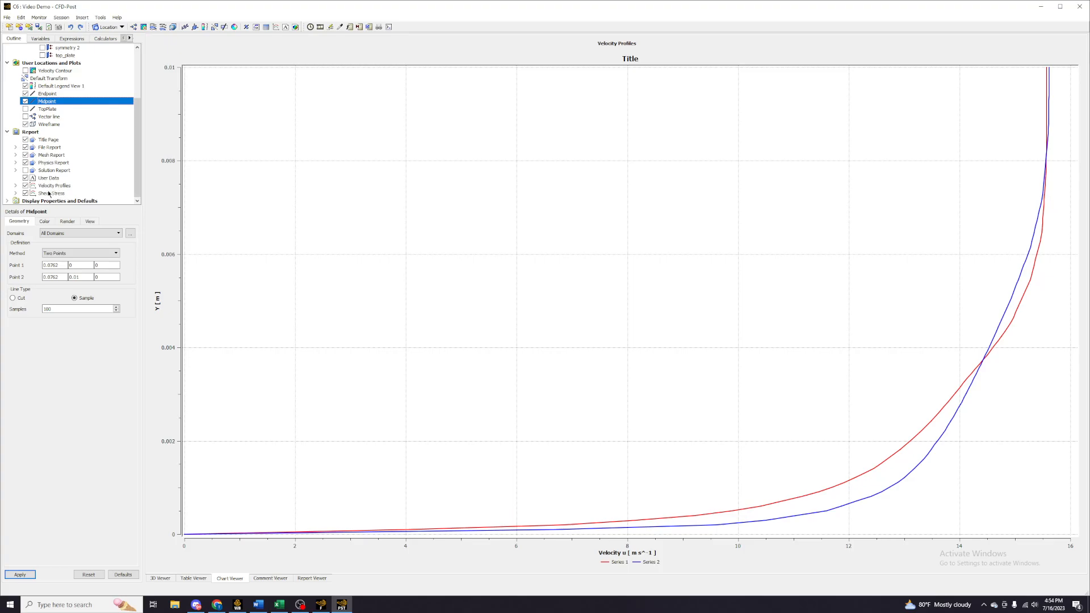
pyautogui.click(46, 186)
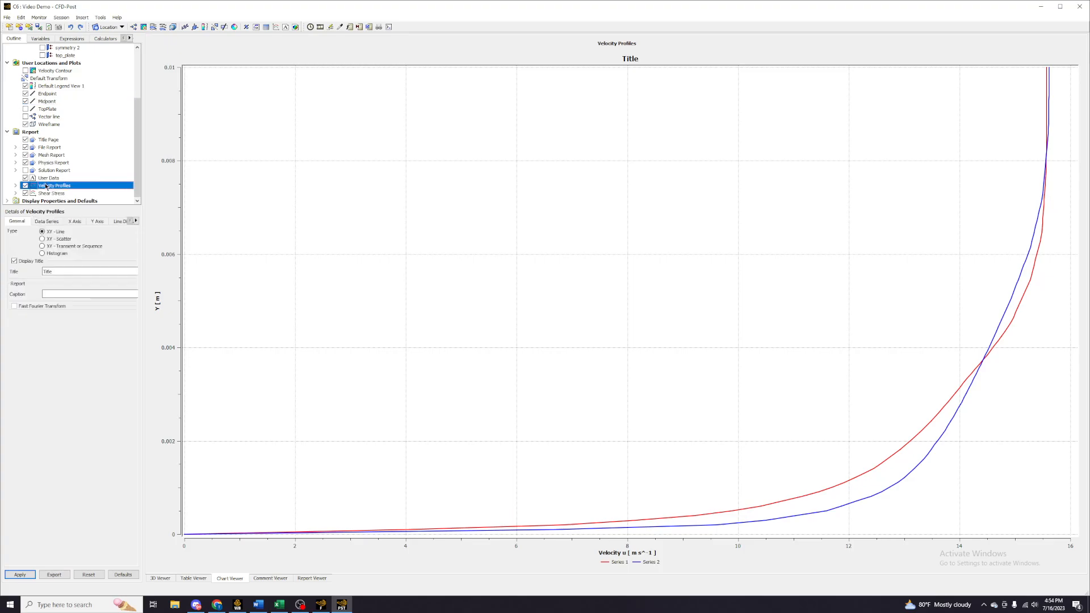
pyautogui.click(47, 221)
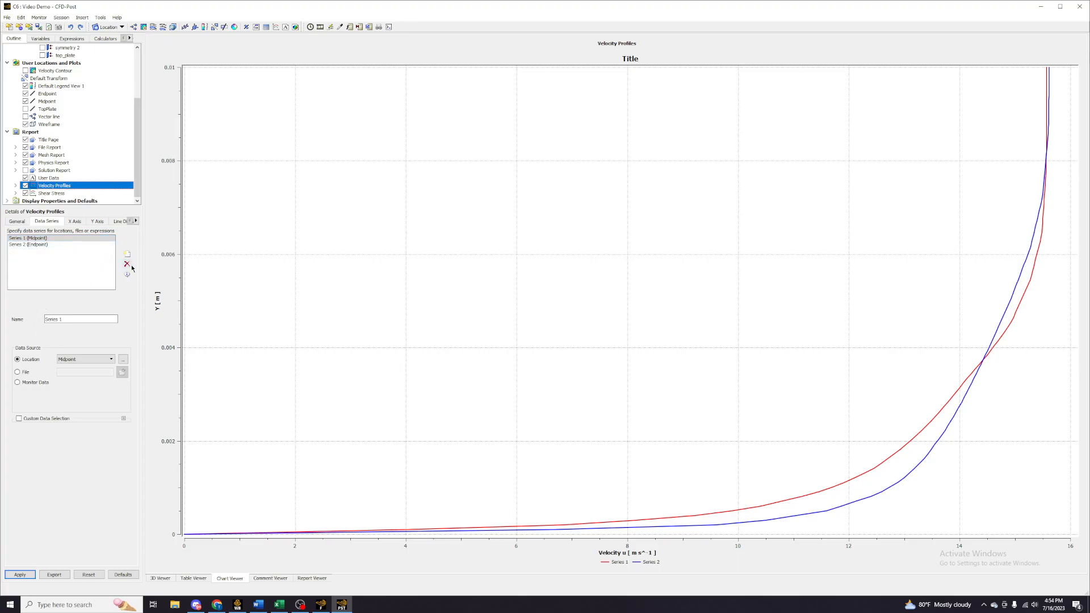
pyautogui.click(75, 222)
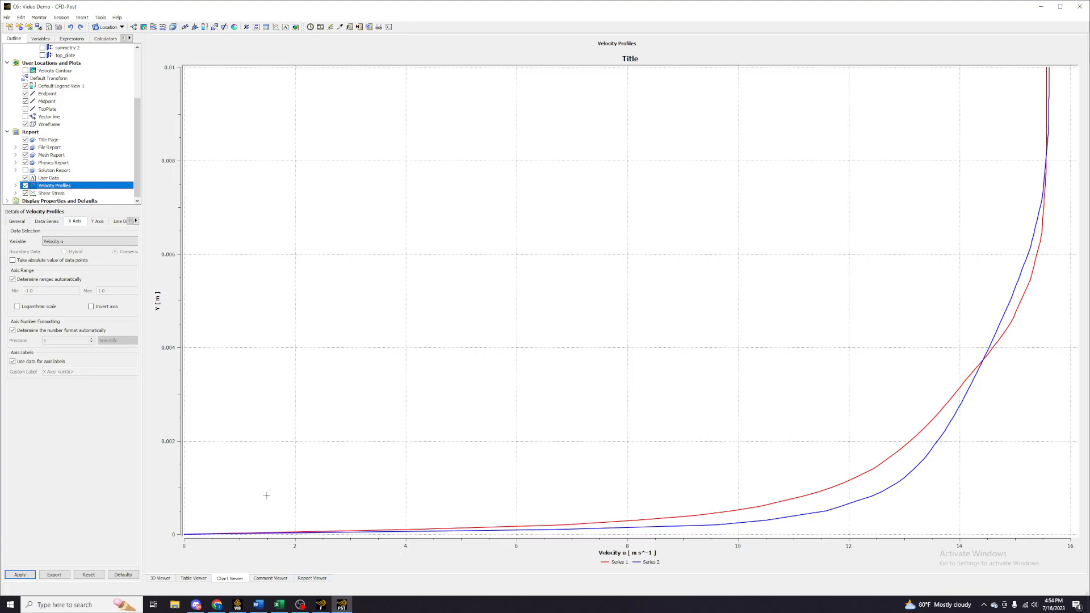
pyautogui.click(95, 223)
pyautogui.click(19, 221)
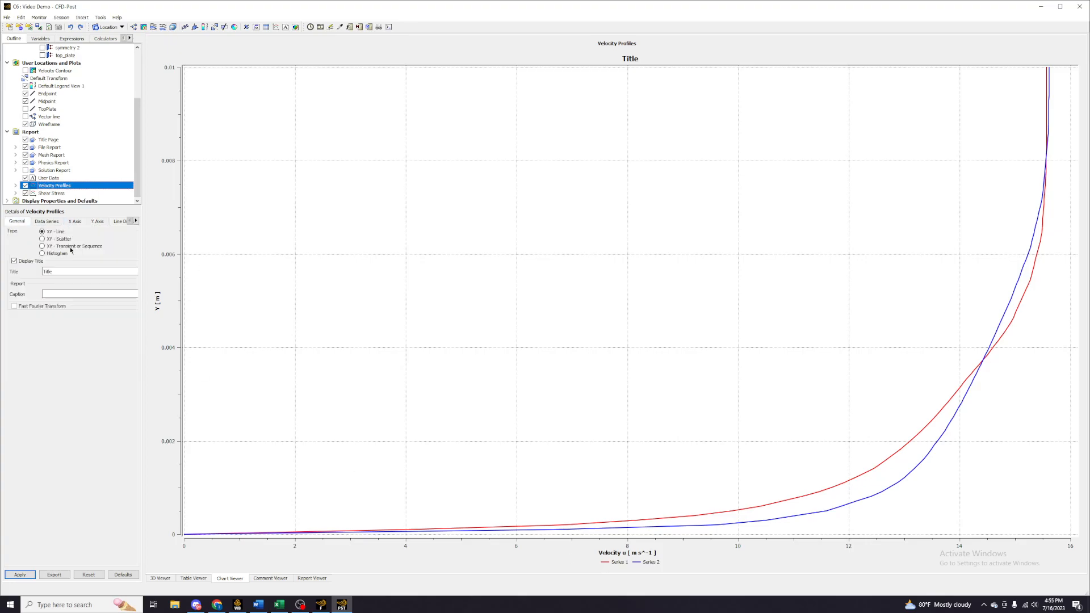
pyautogui.click(47, 221)
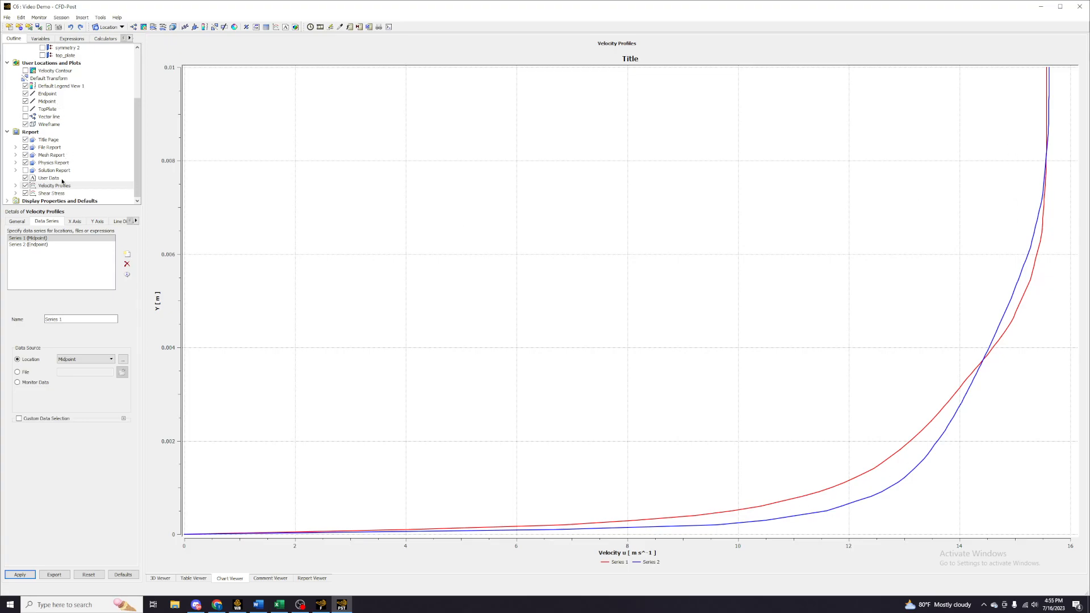
# - Deactivate the Velocity Profiles chart, hide the Endpoint and Midpoint lines, and display the TopPlate line in the 3D view
pyautogui.click(26, 185)
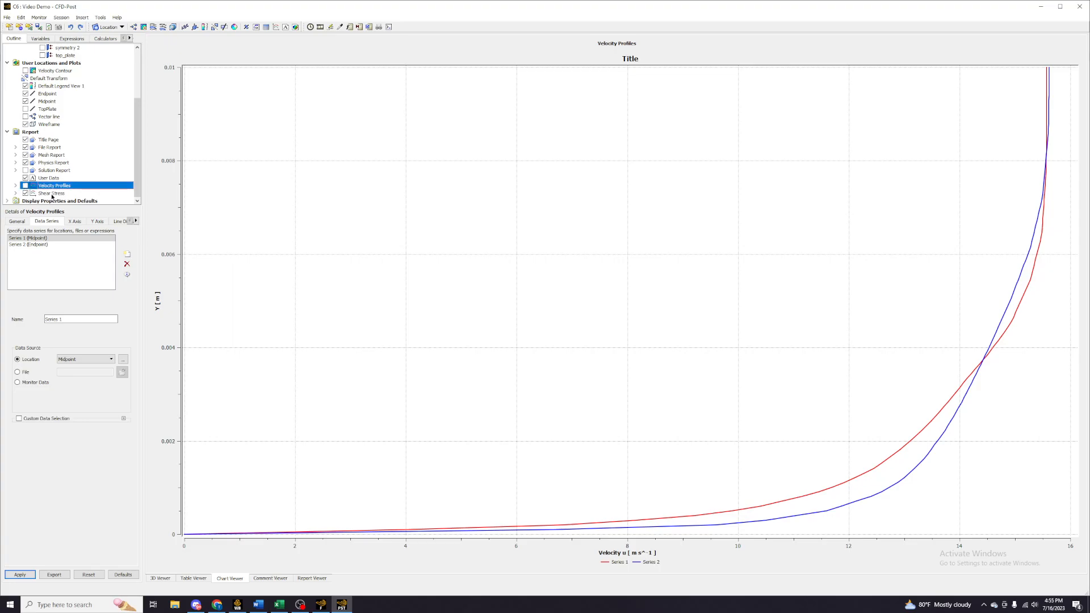
pyautogui.click(46, 109)
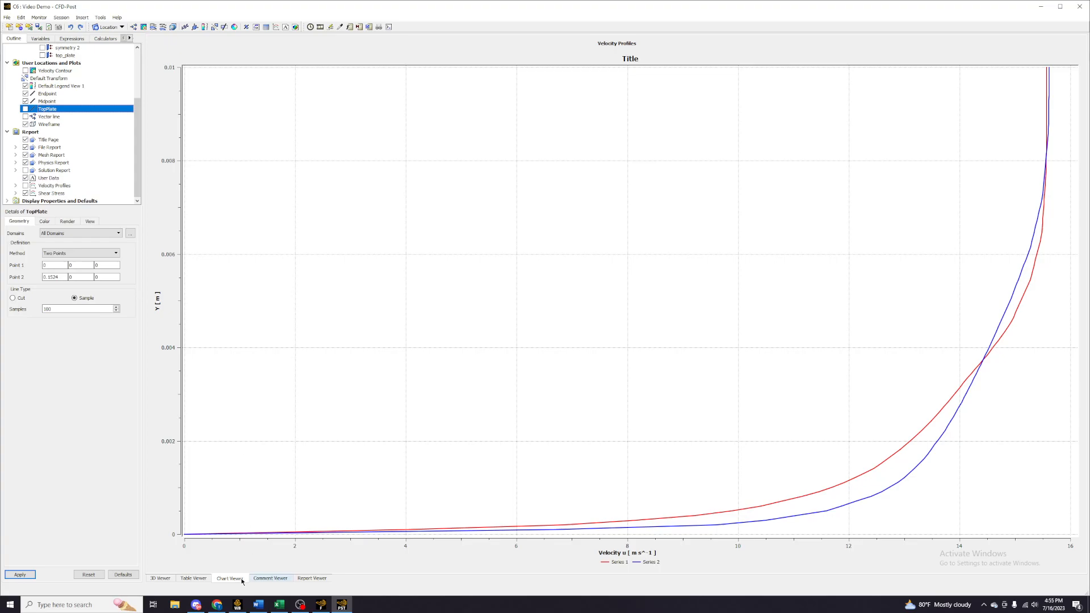
pyautogui.click(161, 578)
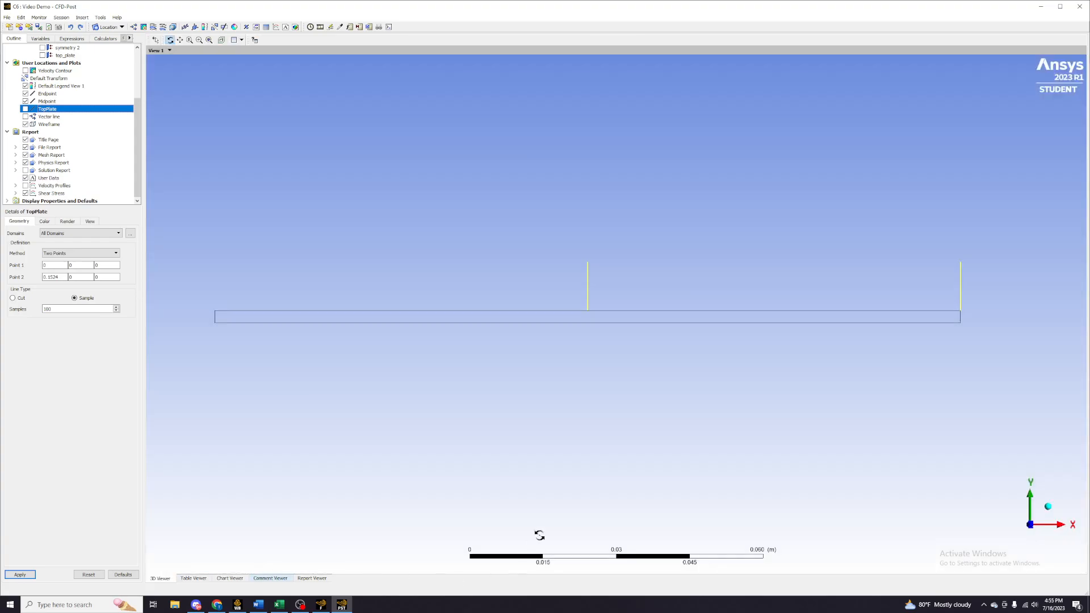
pyautogui.click(25, 101)
pyautogui.click(25, 94)
pyautogui.click(25, 109)
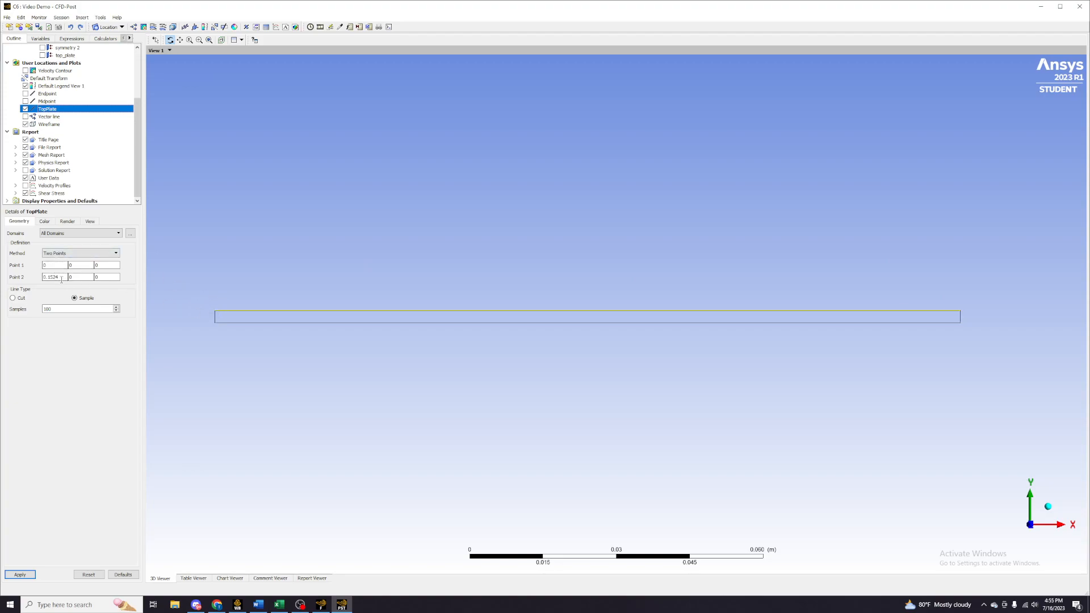
# - Examine the TopPlate line's Point 2 coordinates and toggle the line off and on to locate it
pyautogui.moveTo(62, 277); pyautogui.dragTo(49, 286)
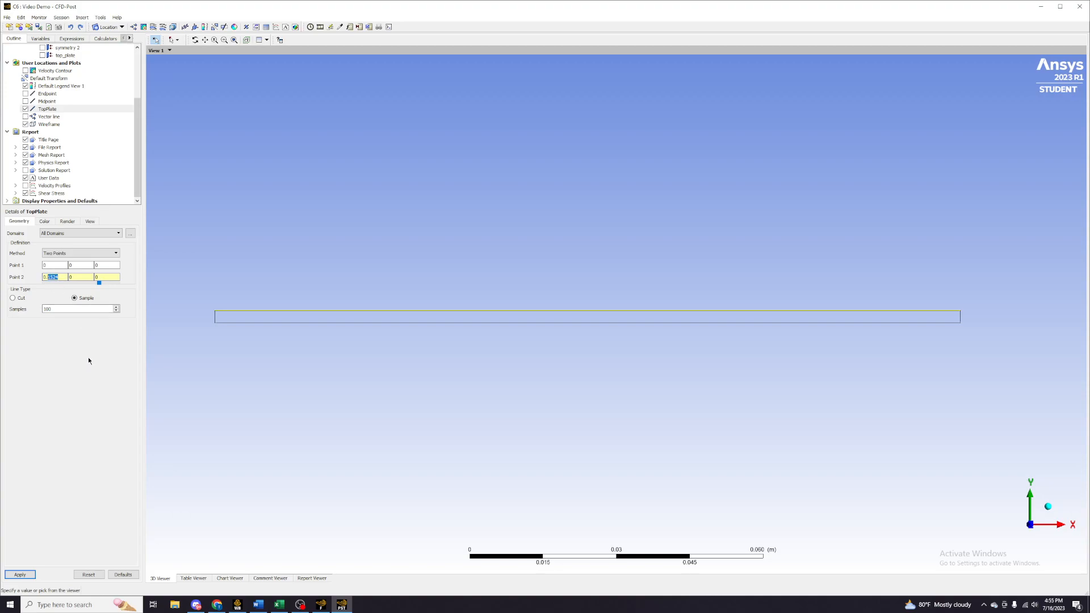
pyautogui.click(109, 363)
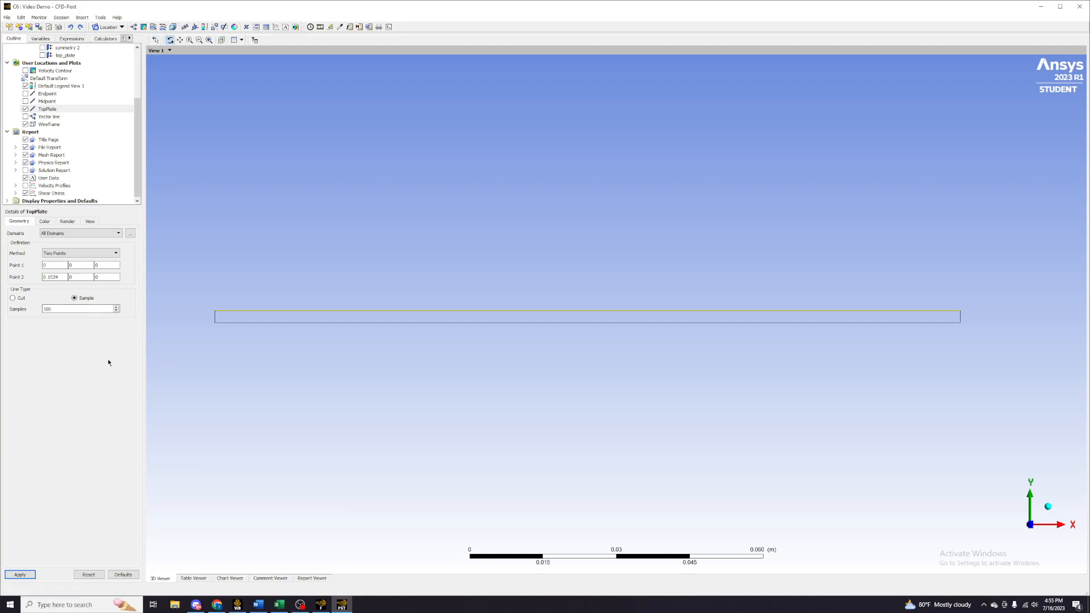
pyautogui.click(25, 108)
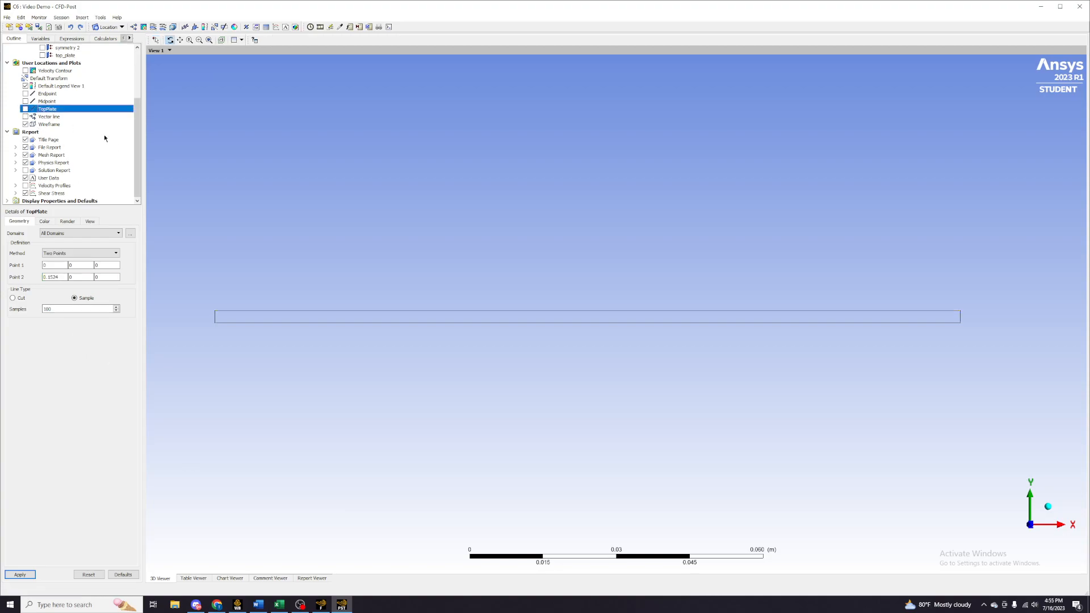
pyautogui.click(25, 108)
# - Display the Shear Stress chart and review its data series and the X and Y axis variables
pyautogui.click(51, 193)
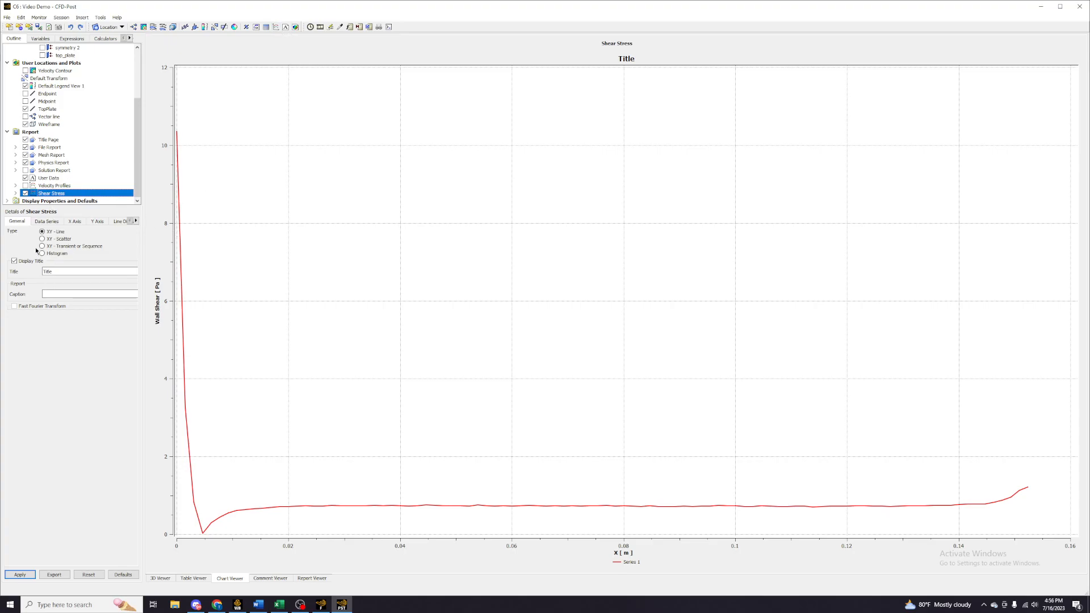
pyautogui.click(47, 221)
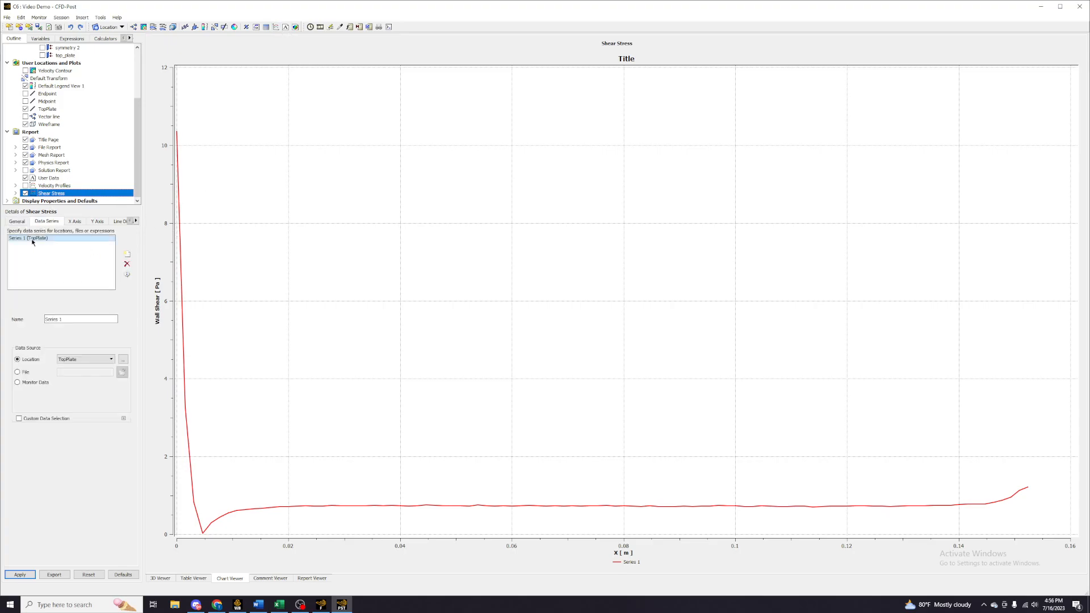
pyautogui.click(74, 221)
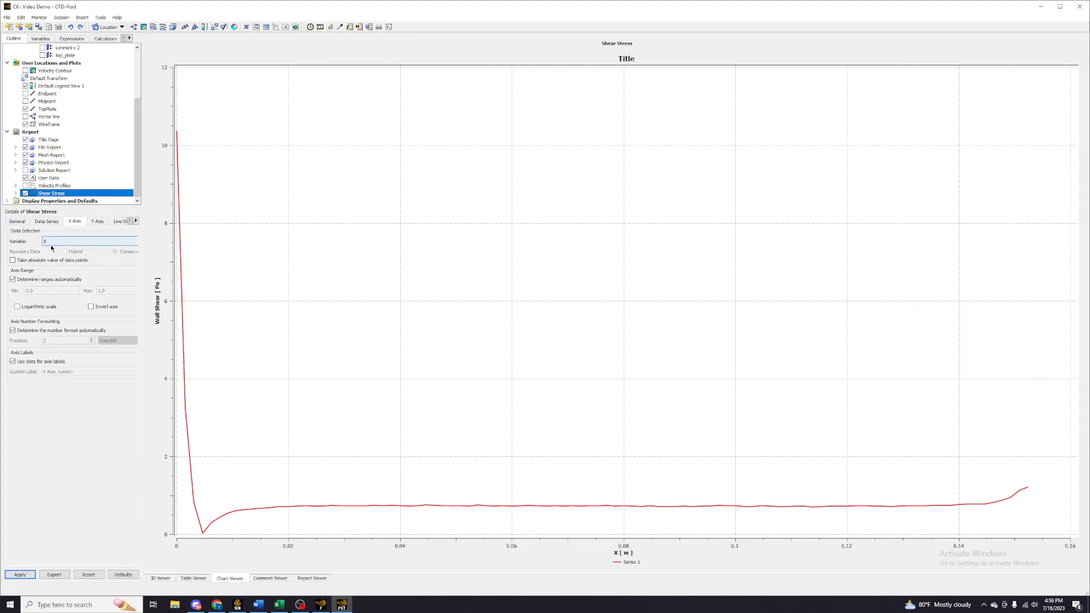
pyautogui.click(96, 222)
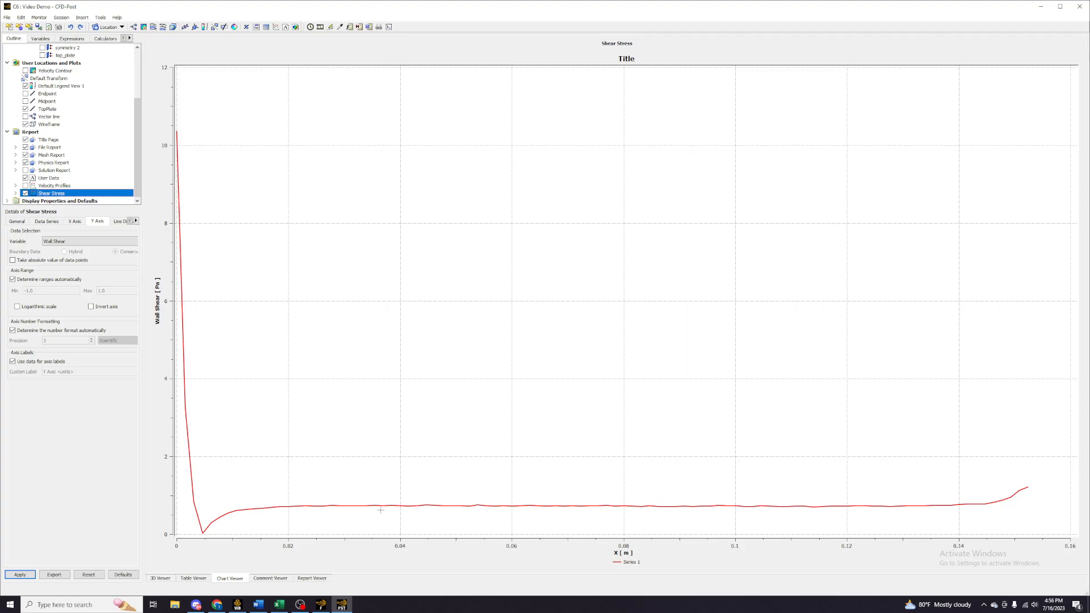
# - Display the Velocity Contour in the 3D view, and return to the chart viewer to show the Velocity Profiles chart
pyautogui.click(160, 578)
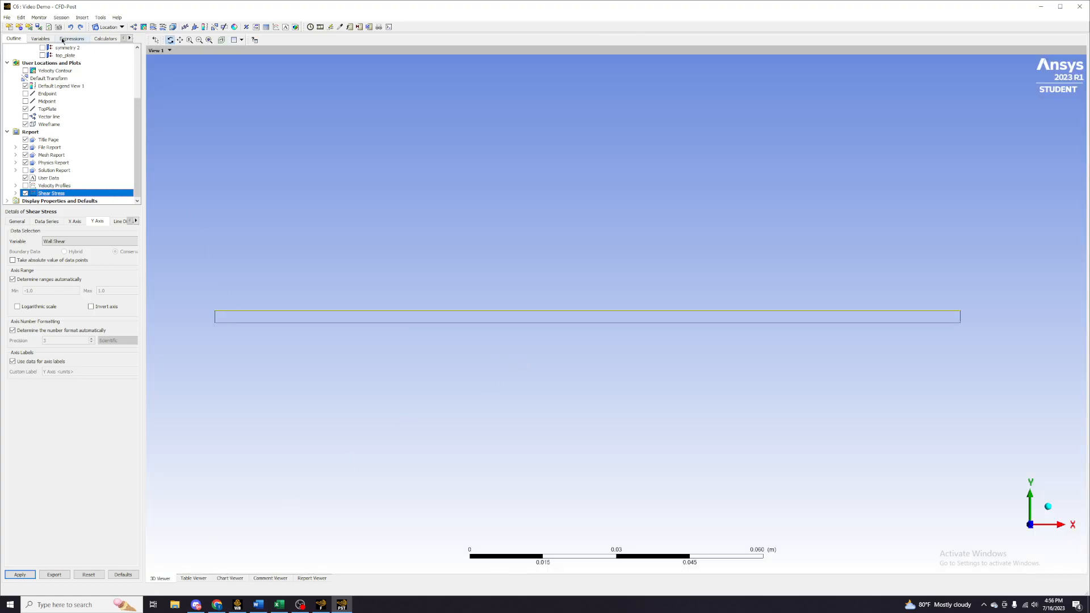
pyautogui.click(25, 70)
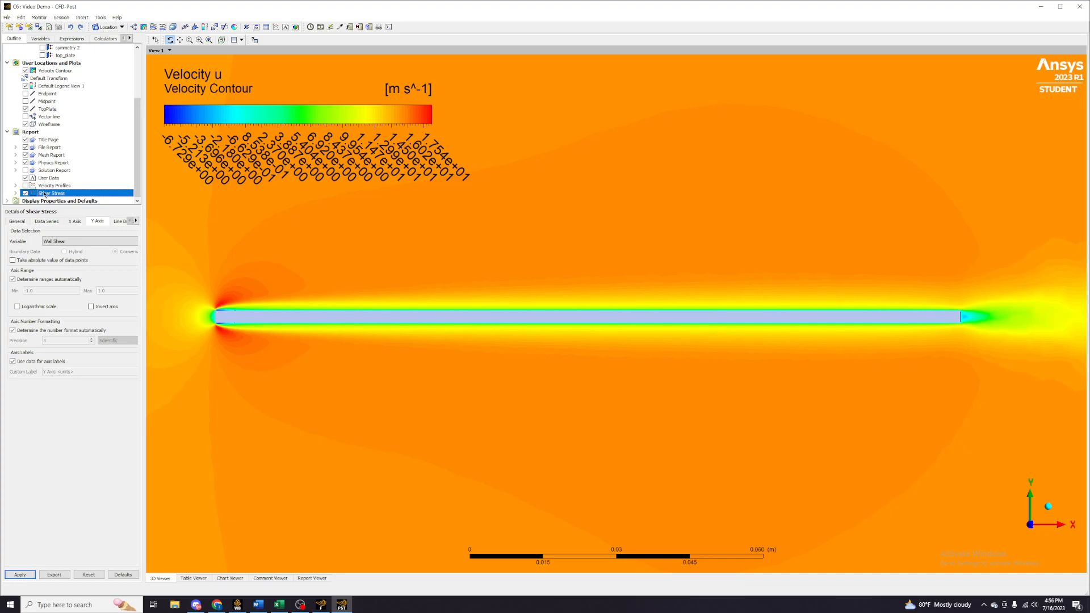
pyautogui.click(17, 221)
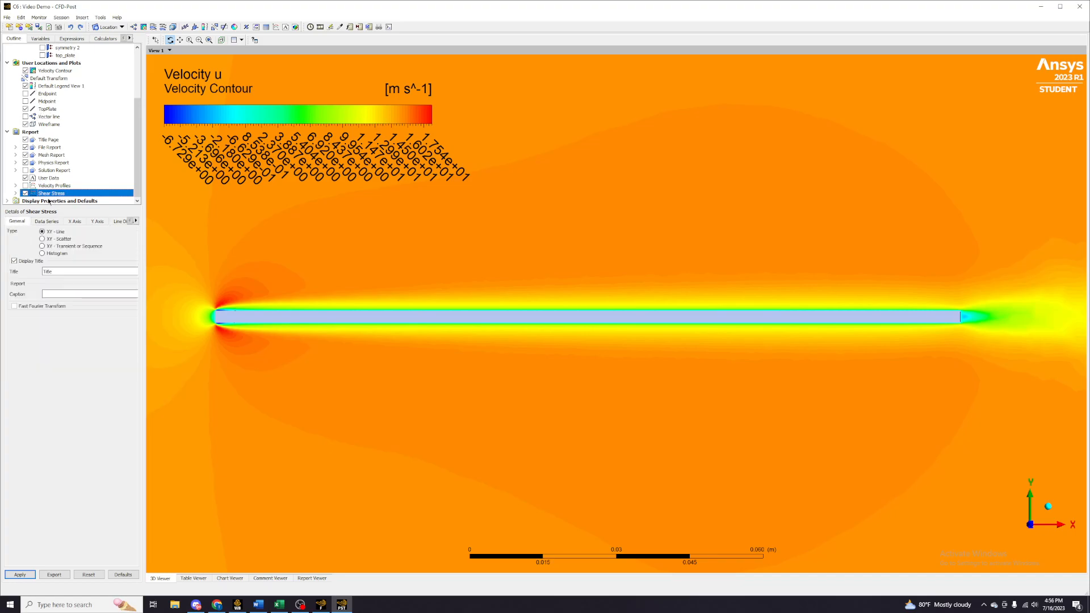
pyautogui.click(229, 578)
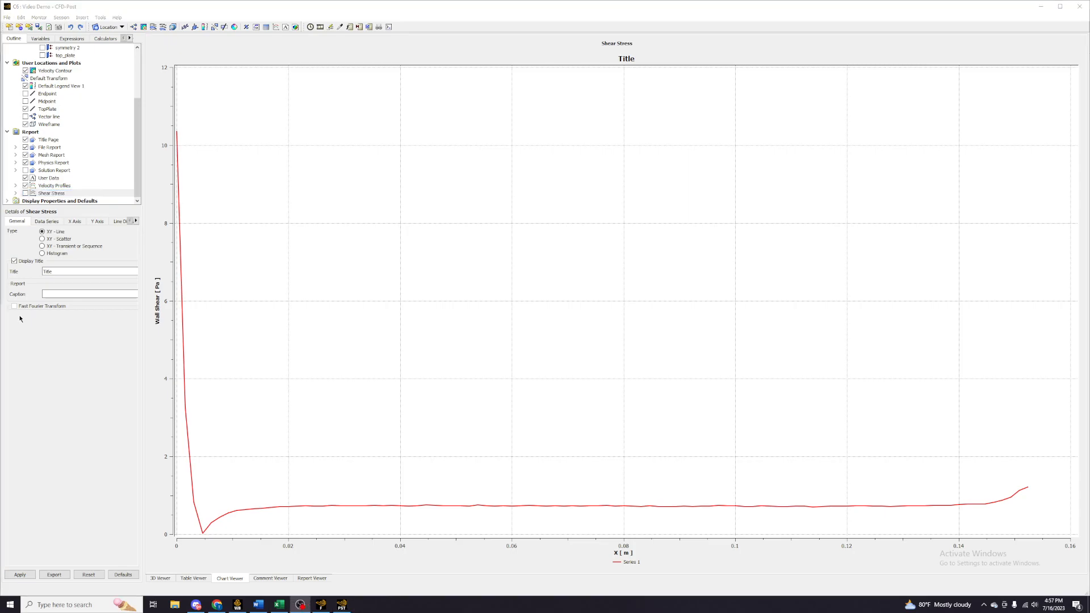
pyautogui.click(53, 186)
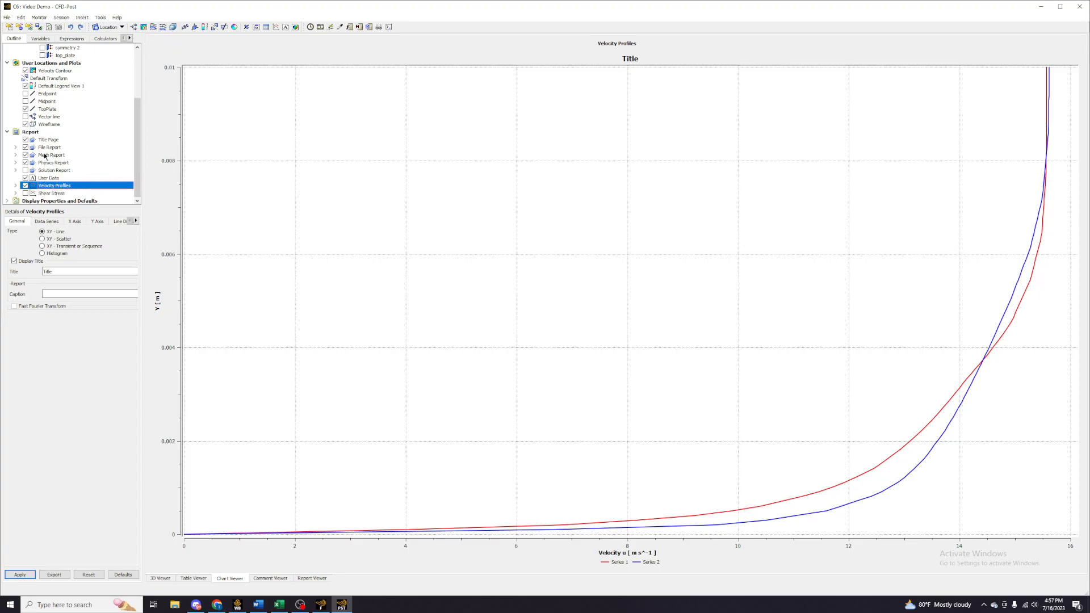
# - Create a new expression named Blasius Velocity and try to define it as (velocity)/(15)
pyautogui.click(68, 39)
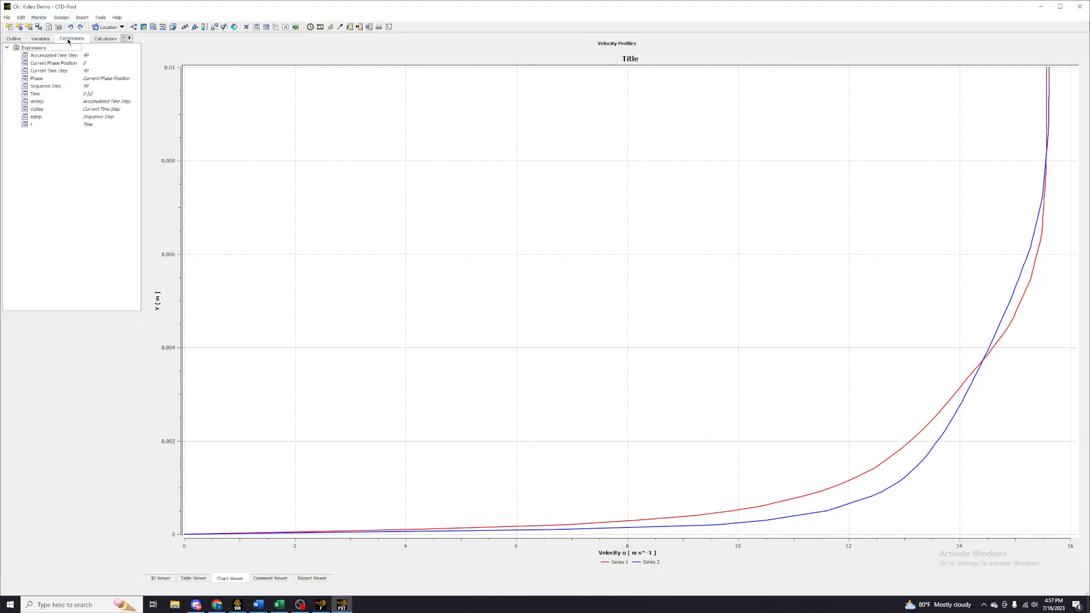
pyautogui.rightClick(46, 154)
pyautogui.click(71, 158)
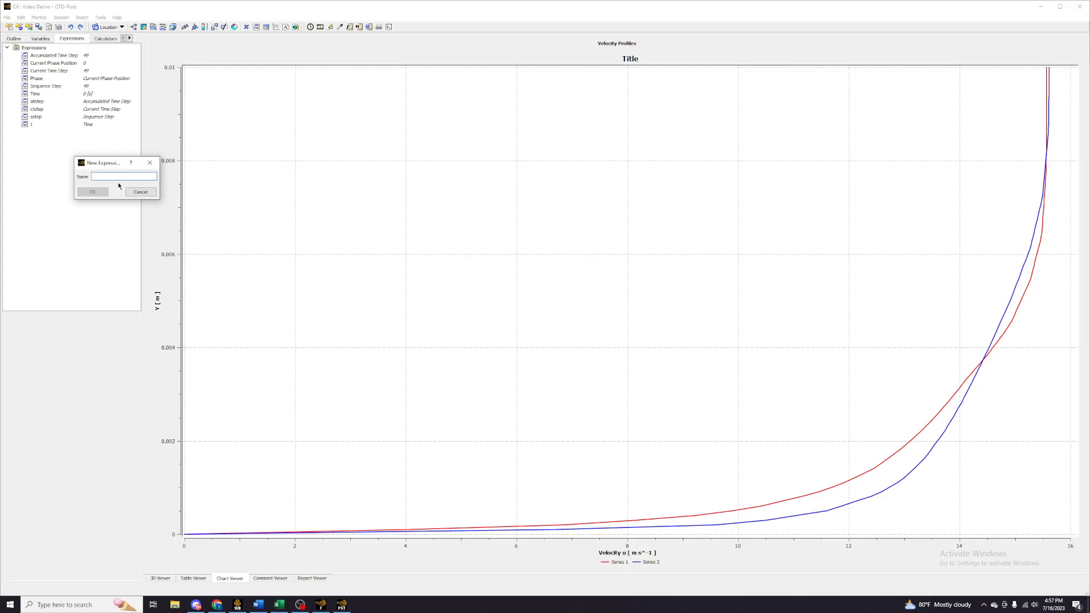
pyautogui.write('Blasius Velocity')
pyautogui.press('Return')
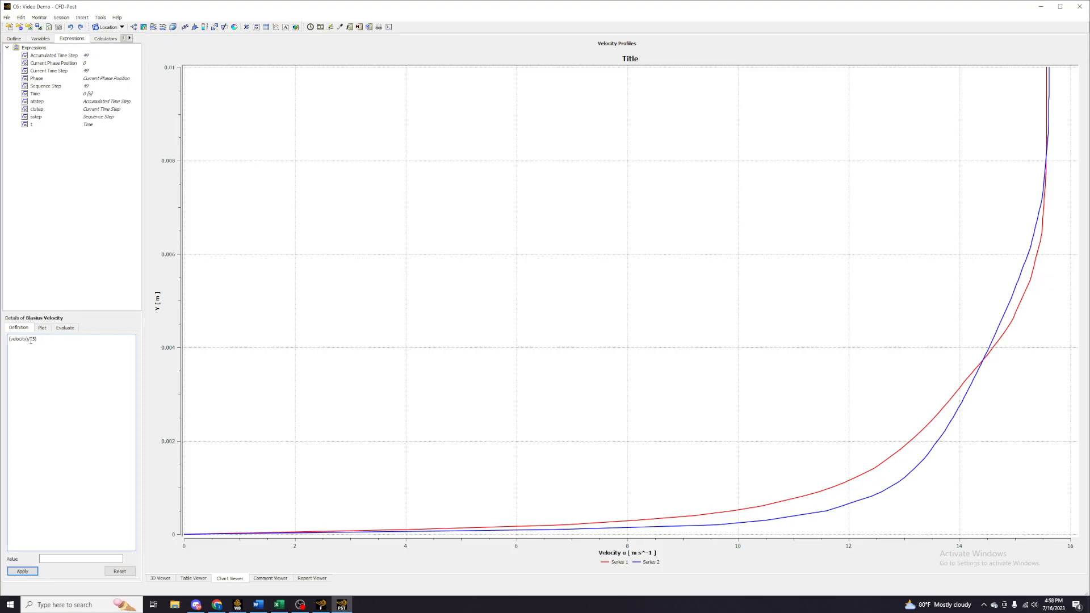
pyautogui.write('(')
pyautogui.click(23, 571)
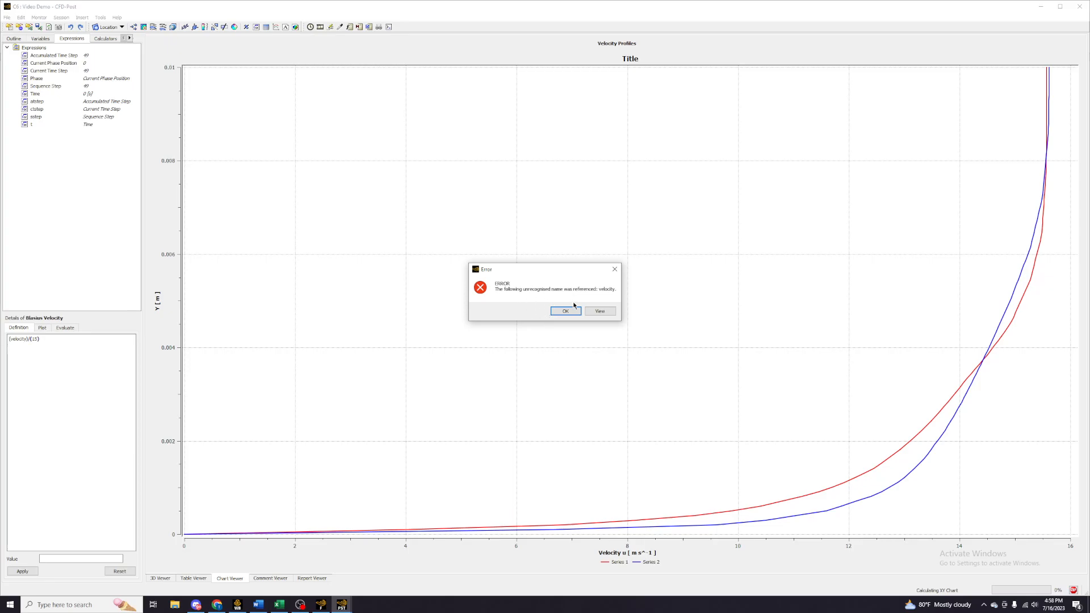
pyautogui.click(562, 311)
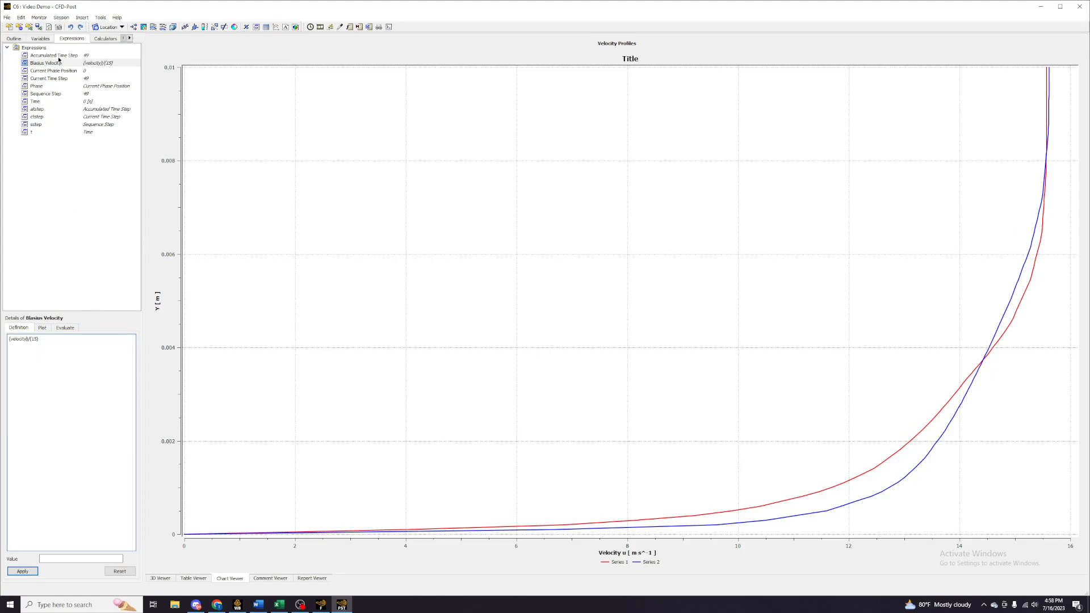
# - Check the variable's name in the variable list and redefine the Blasius Velocity expression as (Velocity)/(15)
pyautogui.click(42, 39)
pyautogui.click(61, 39)
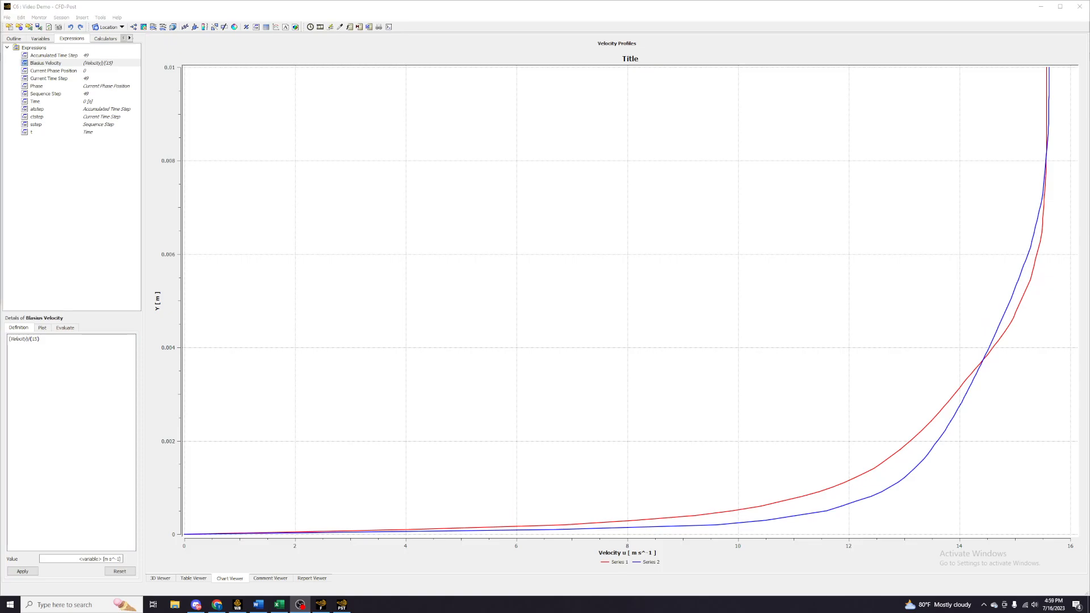
pyautogui.click(11, 338)
pyautogui.click(29, 345)
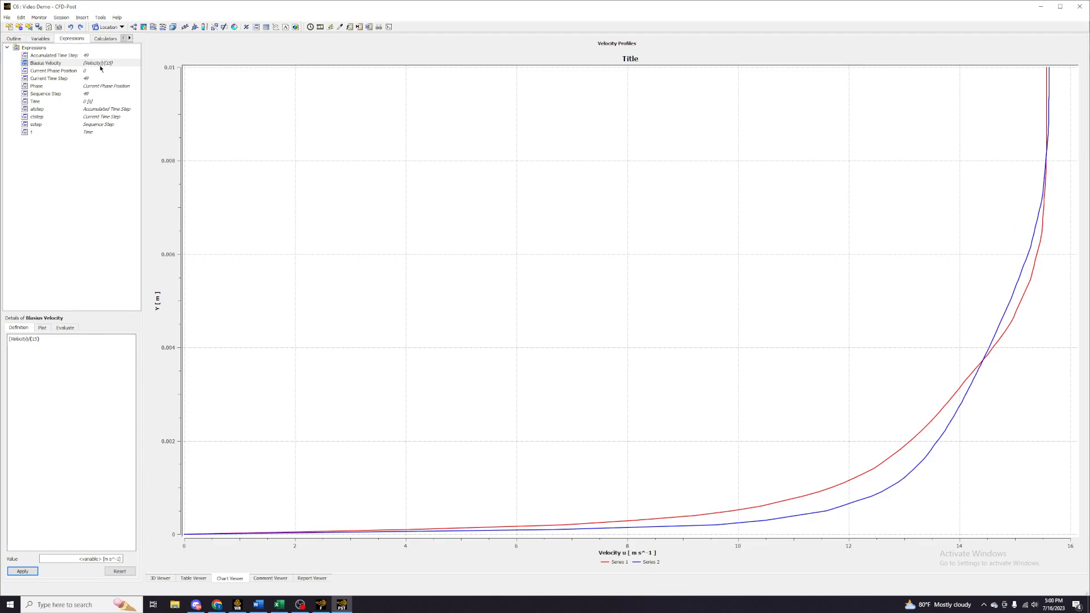
# - Try to create a scalar variable named Blasius Velocity defined by the Blasius Velocity expression
pyautogui.click(43, 39)
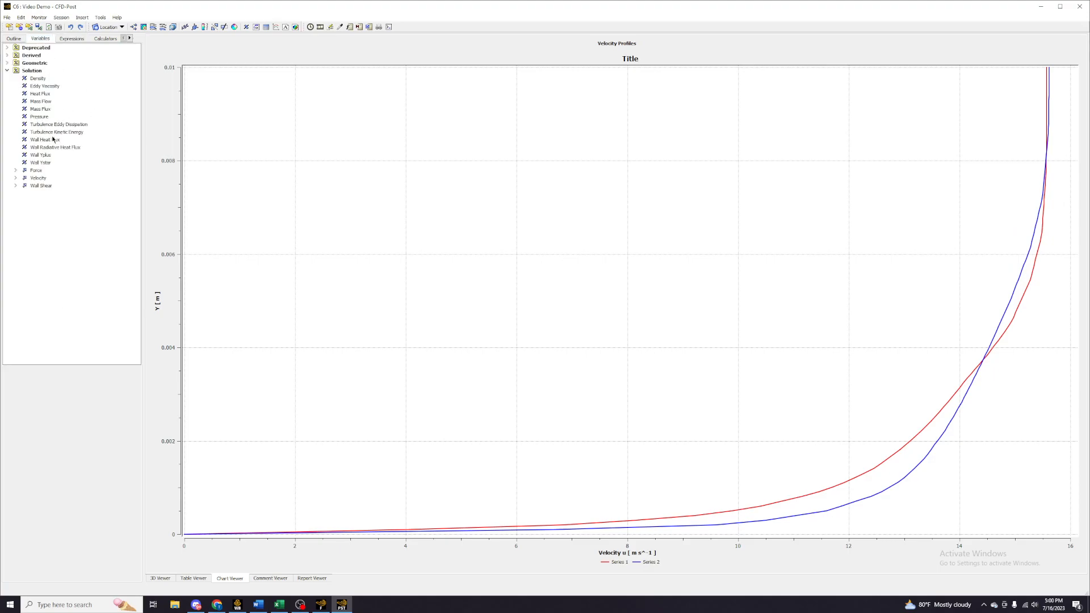
pyautogui.rightClick(41, 221)
pyautogui.click(69, 223)
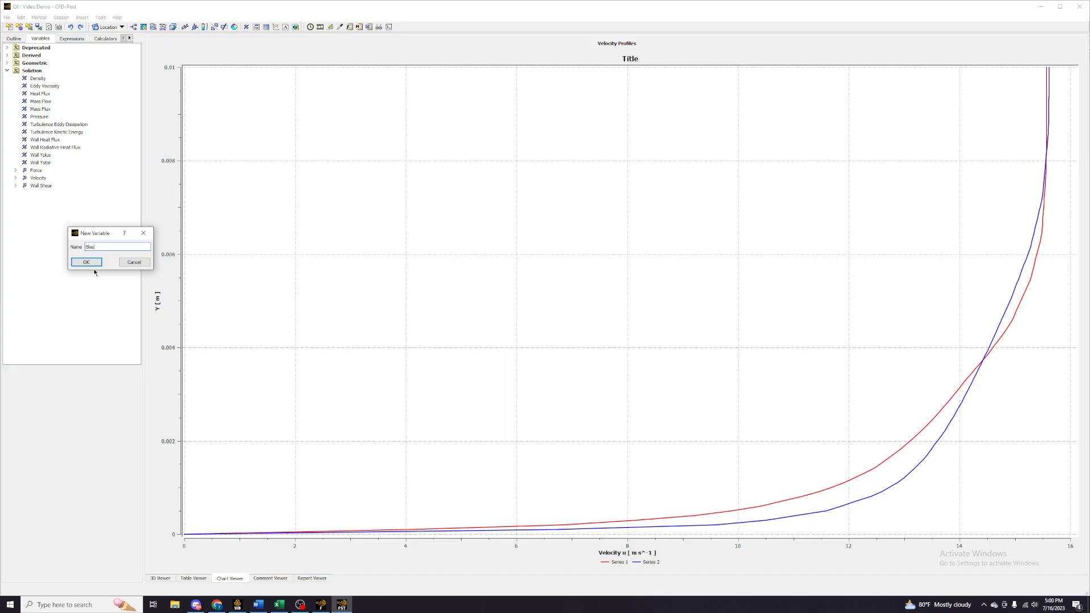
pyautogui.write('Blasius Velocity')
pyautogui.press('Return')
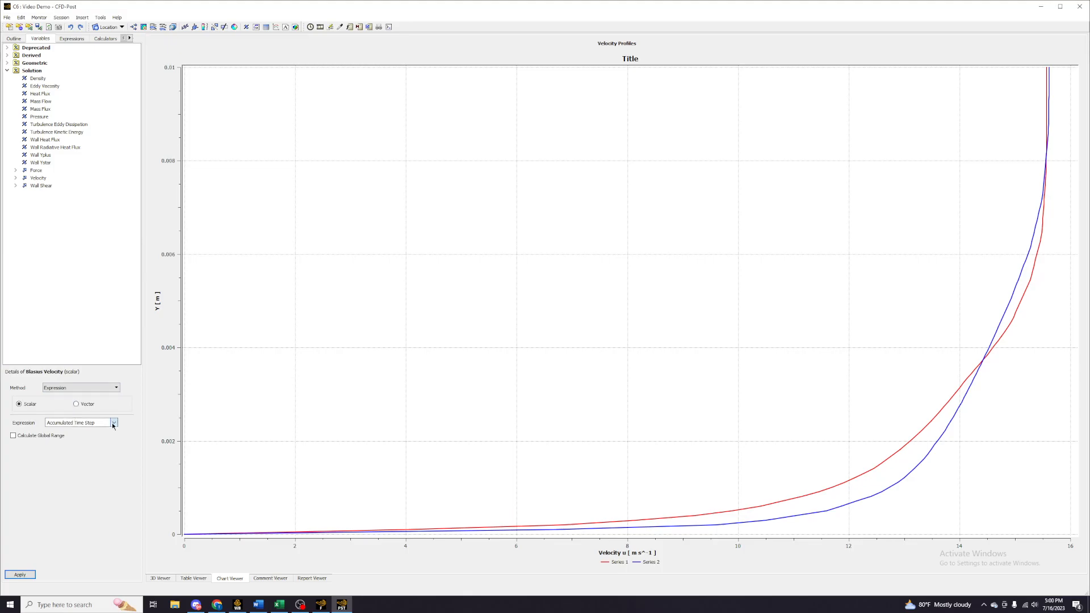
pyautogui.click(76, 423)
pyautogui.click(73, 436)
pyautogui.click(30, 574)
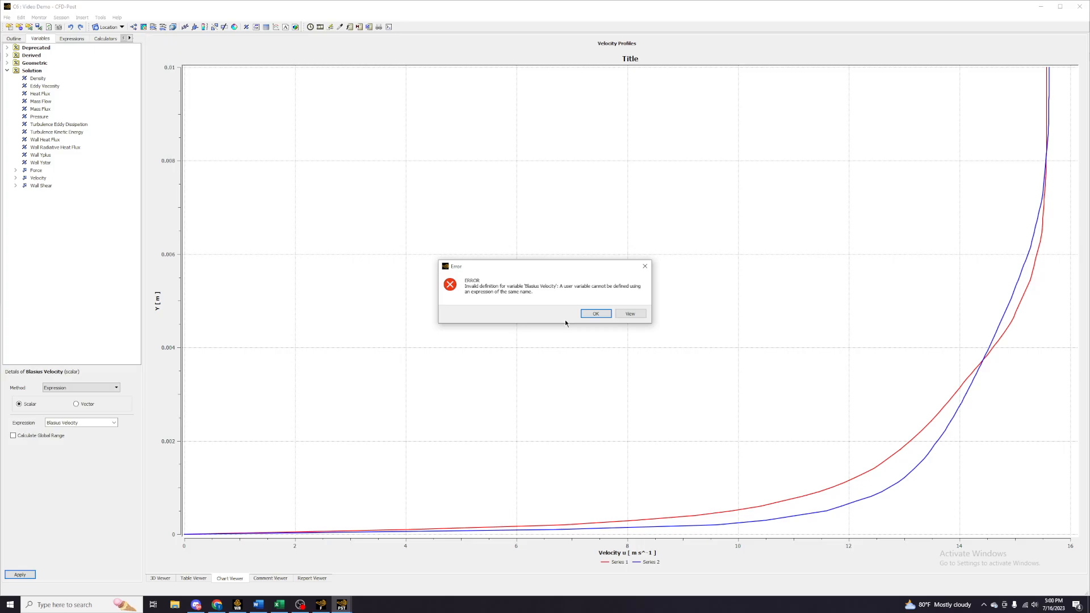
pyautogui.click(595, 313)
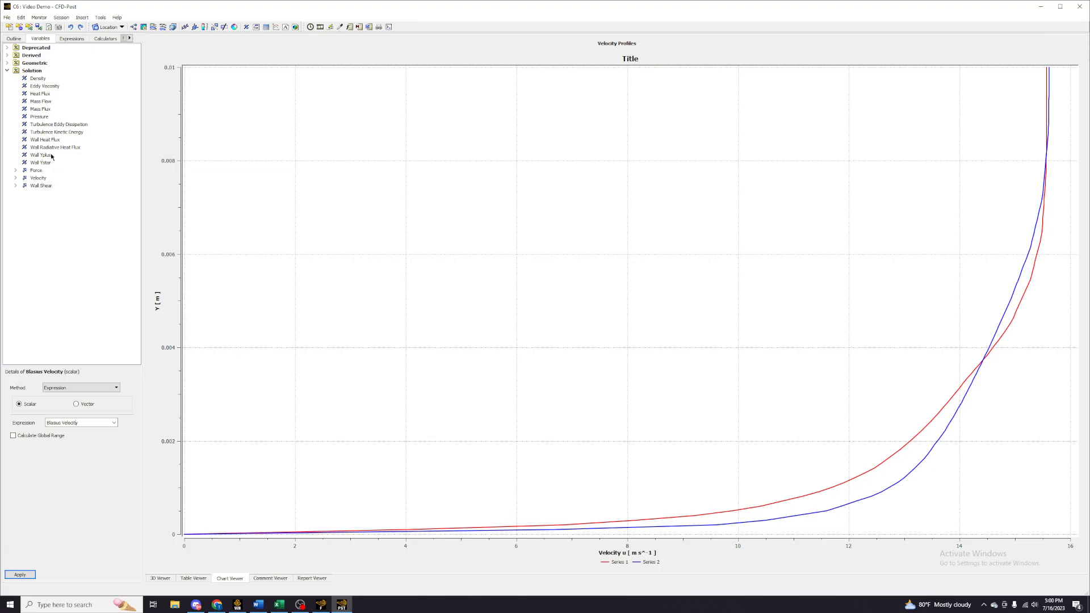
# - Create a scalar variable named BV defined by the Blasius Velocity expression
pyautogui.rightClick(50, 275)
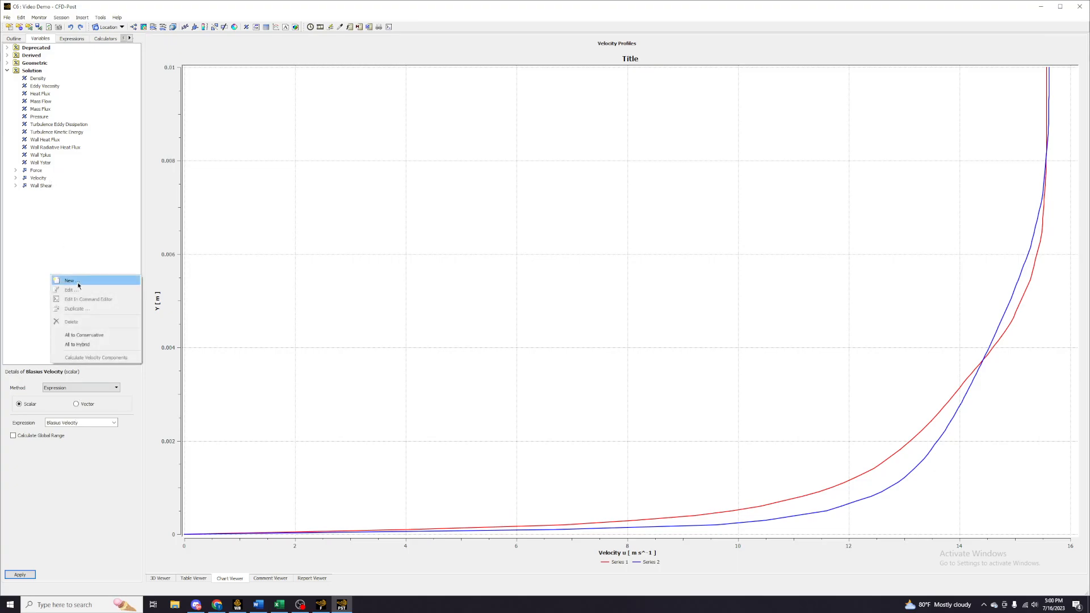
pyautogui.click(76, 288)
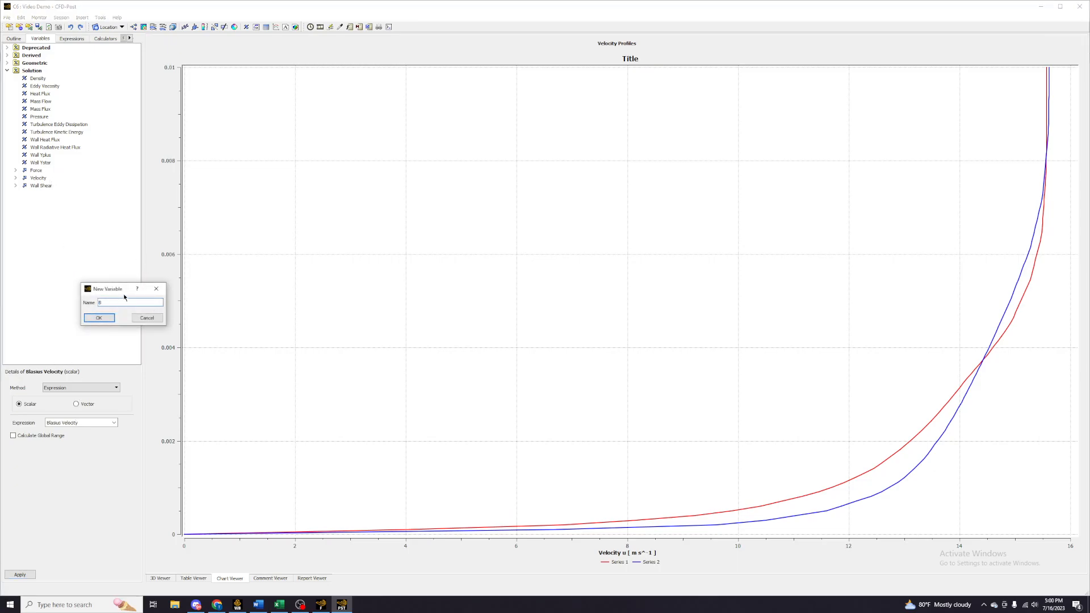
pyautogui.write('BV')
pyautogui.click(99, 317)
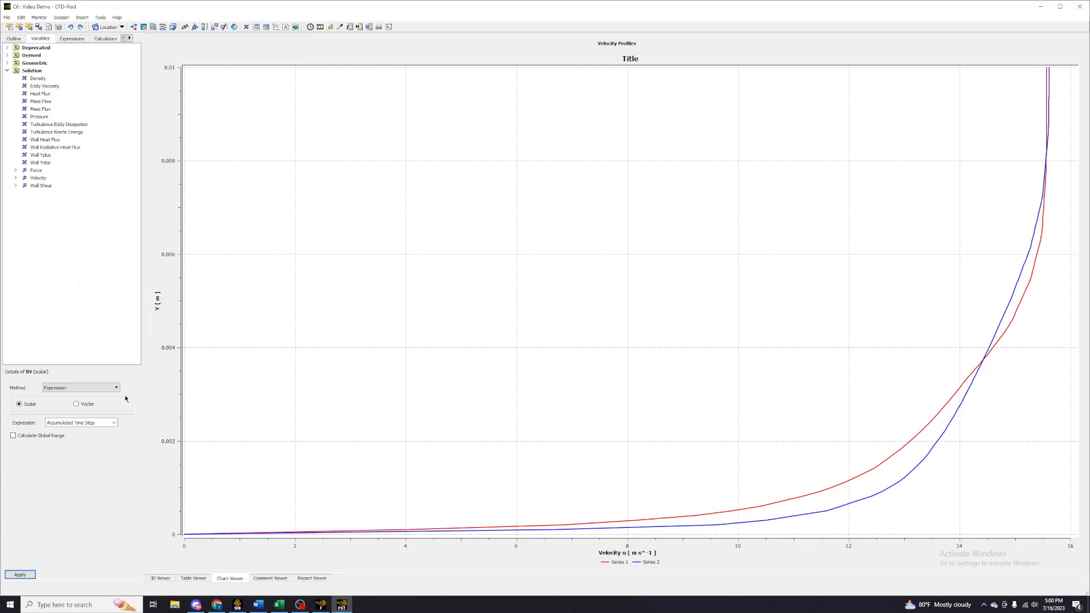
pyautogui.click(71, 423)
pyautogui.click(69, 437)
pyautogui.click(19, 576)
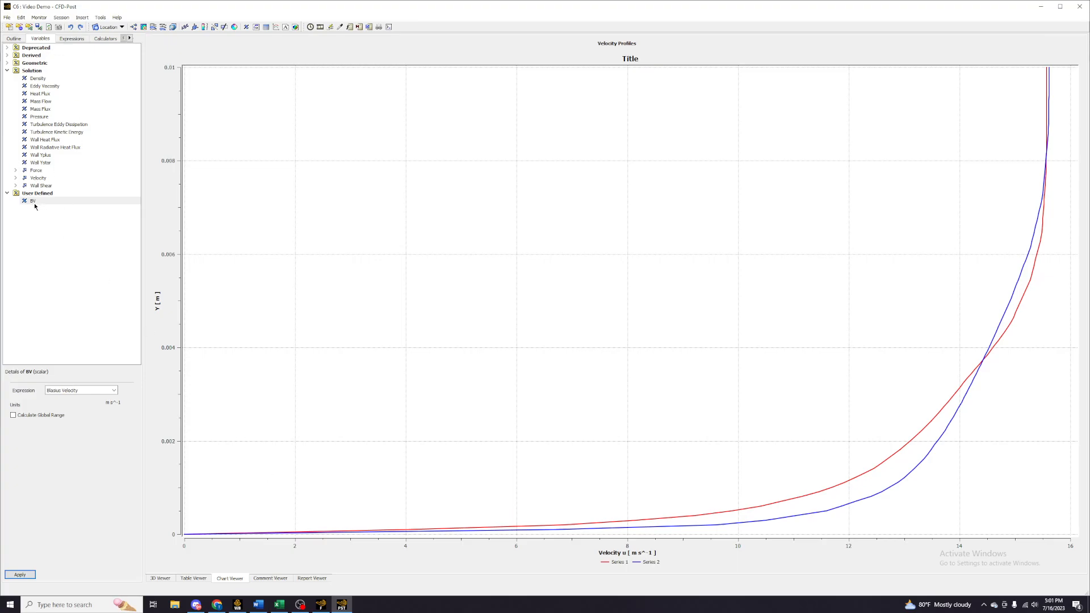
# - Examine the Velocity Profiles chart's data series, its X and Y axis settings, and the variables offered for the X axis
pyautogui.click(17, 39)
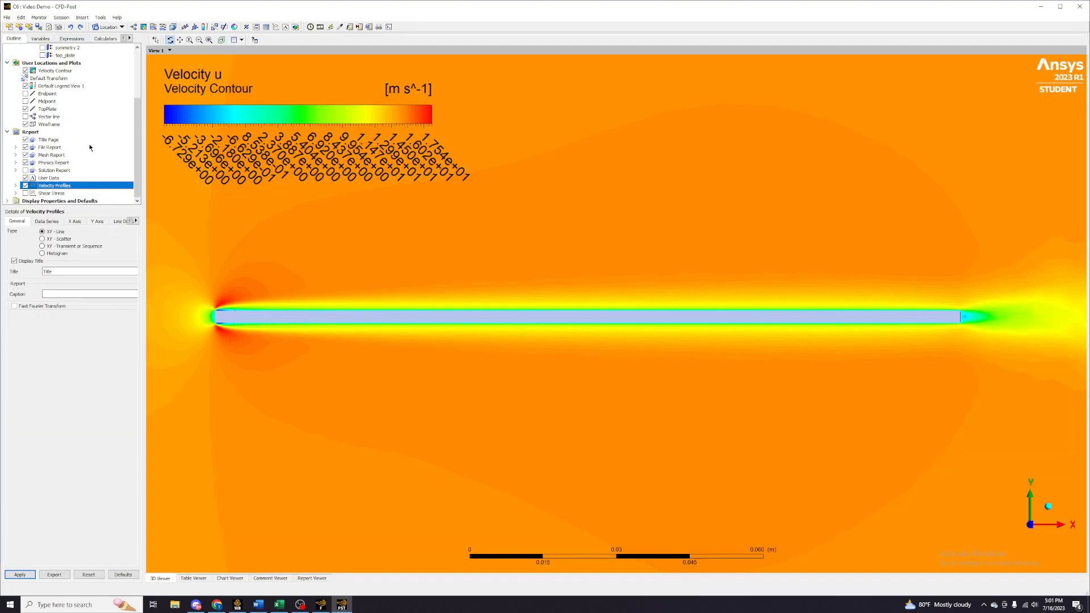
pyautogui.click(39, 39)
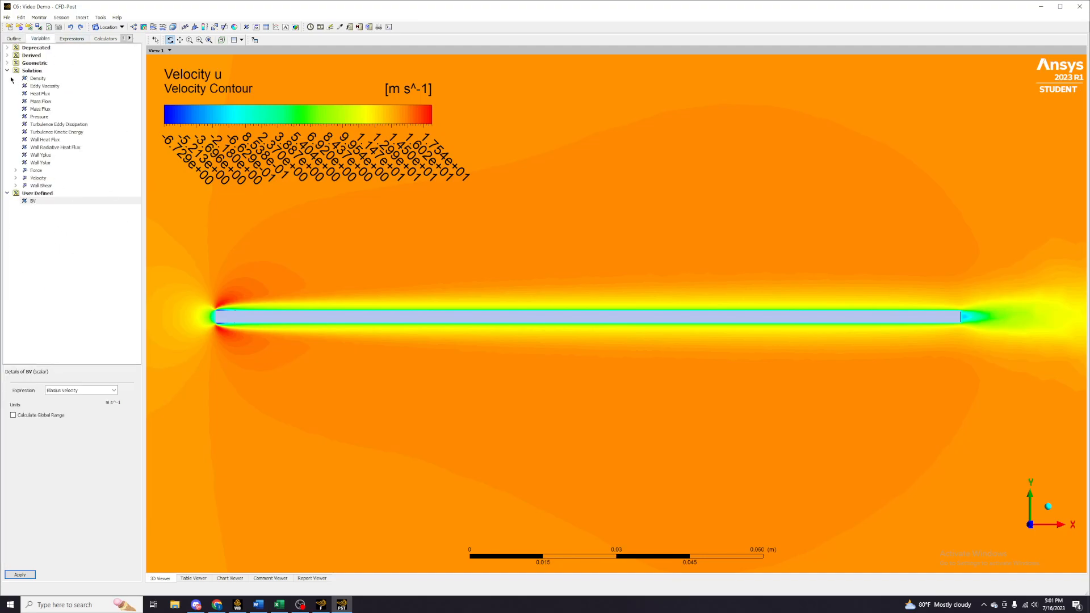
pyautogui.click(15, 38)
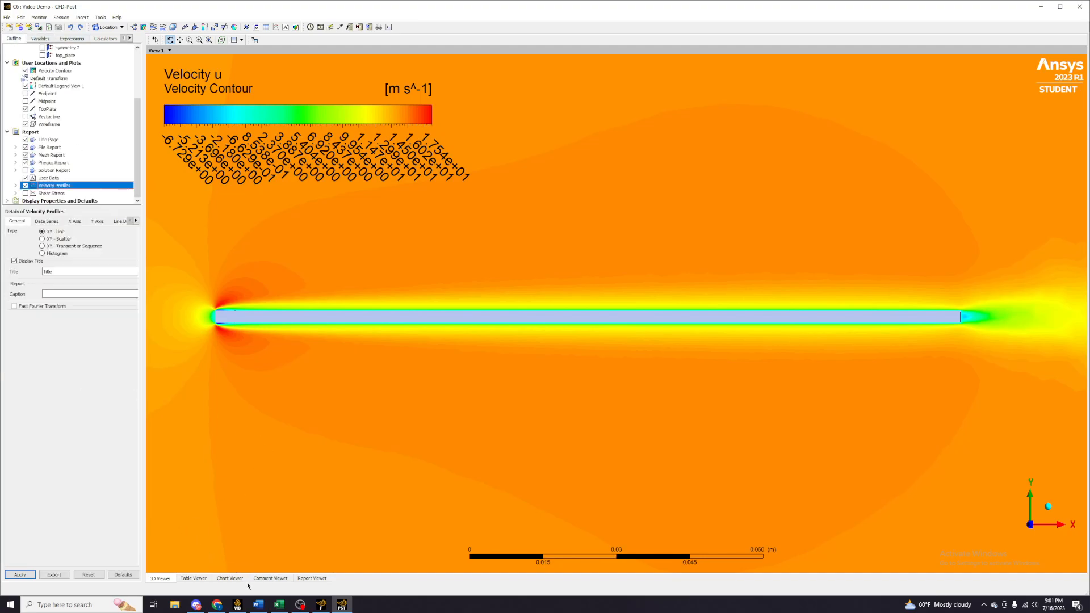
pyautogui.click(231, 579)
pyautogui.click(47, 222)
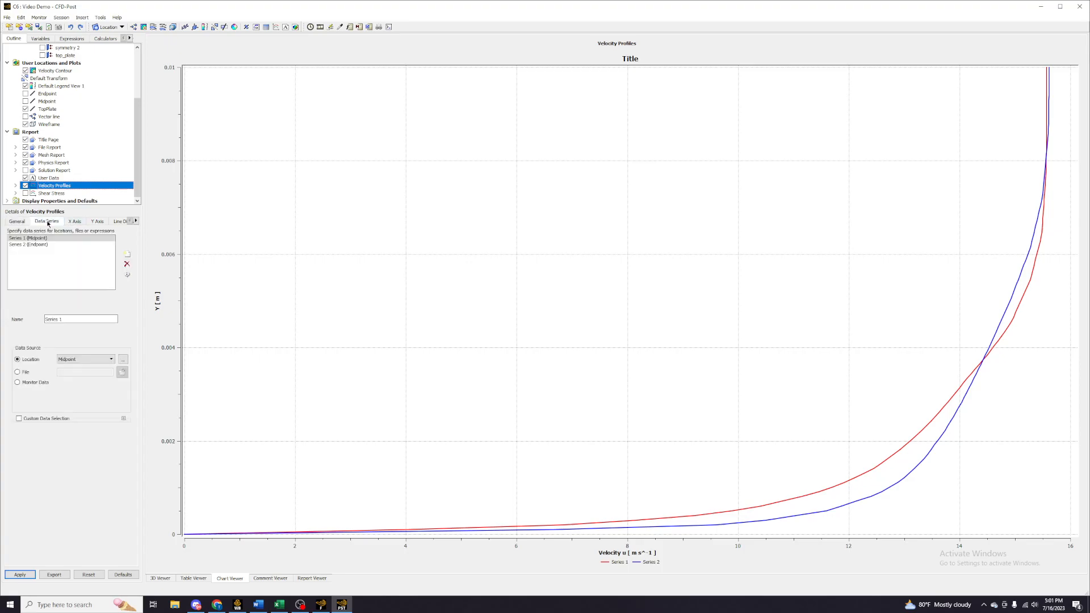
pyautogui.click(77, 222)
pyautogui.click(96, 222)
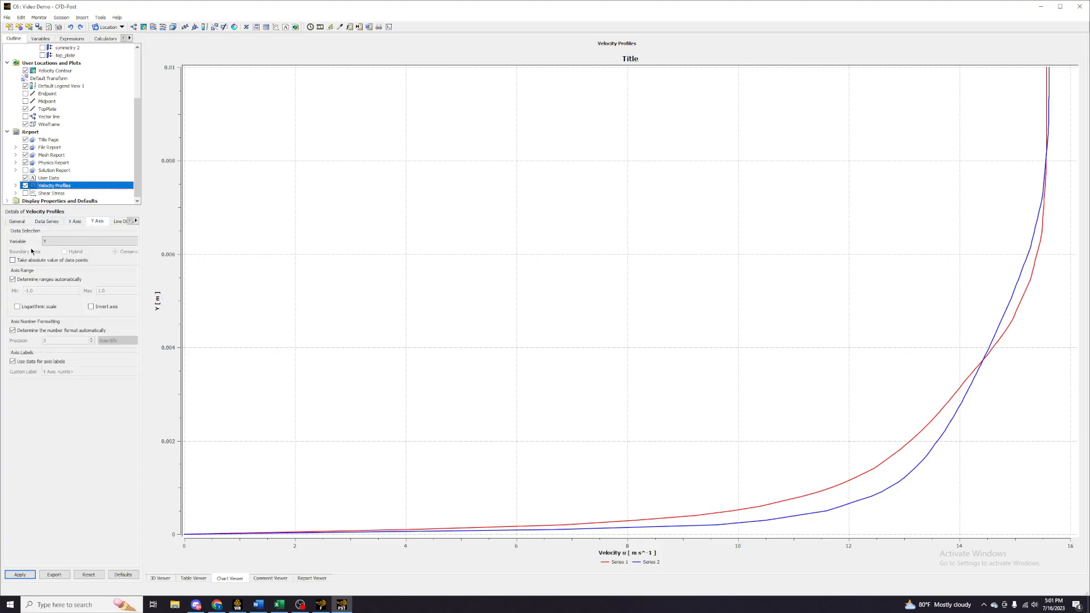
pyautogui.click(84, 222)
pyautogui.click(57, 241)
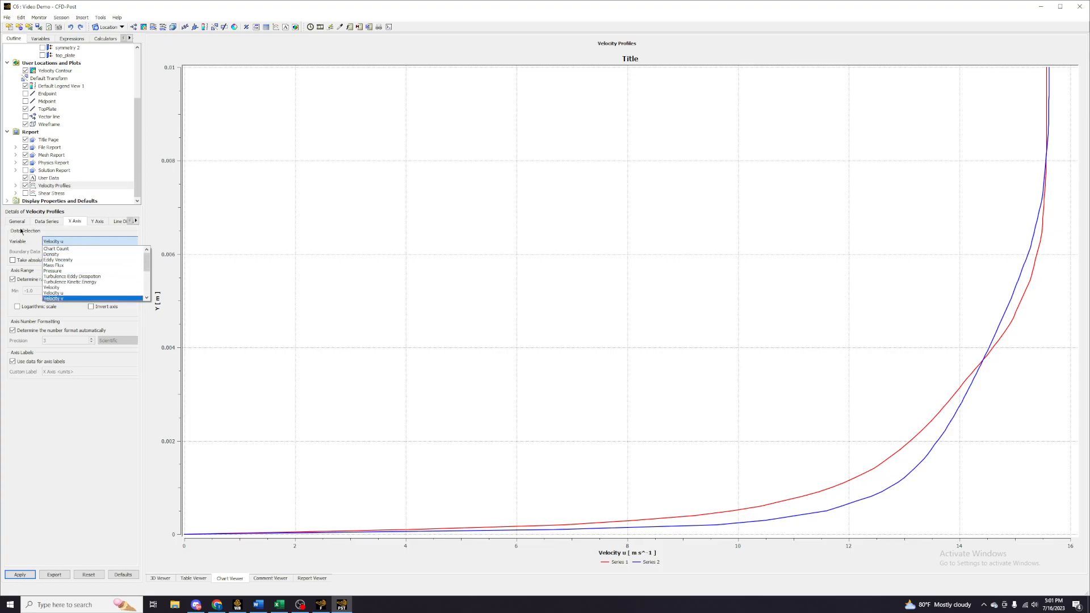
pyautogui.click(76, 225)
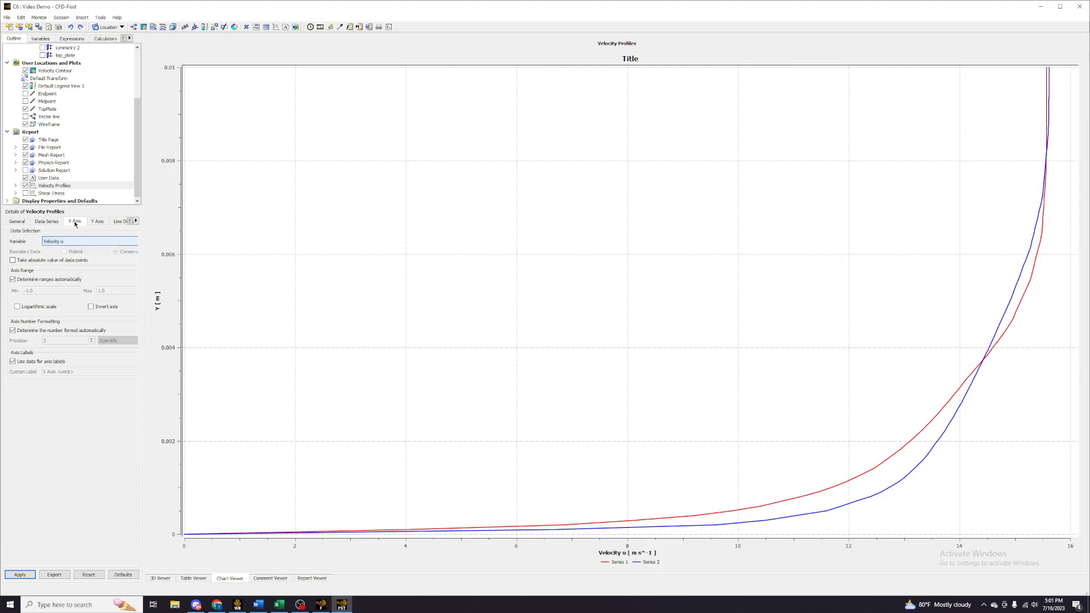
# - Select the user-defined BV variable and reapply its definition
pyautogui.click(38, 39)
pyautogui.click(30, 202)
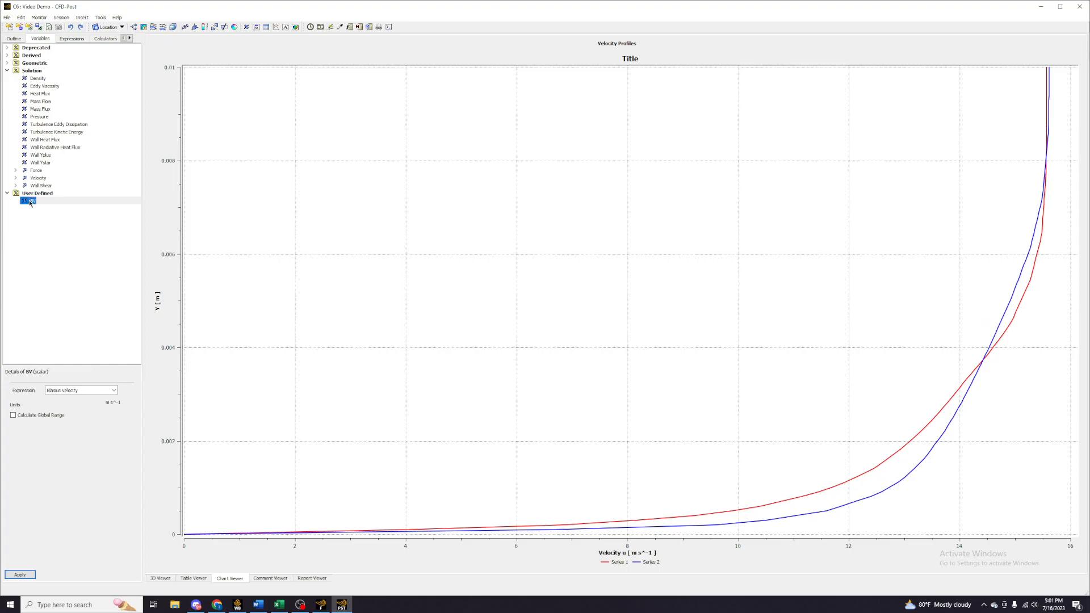
pyautogui.click(23, 575)
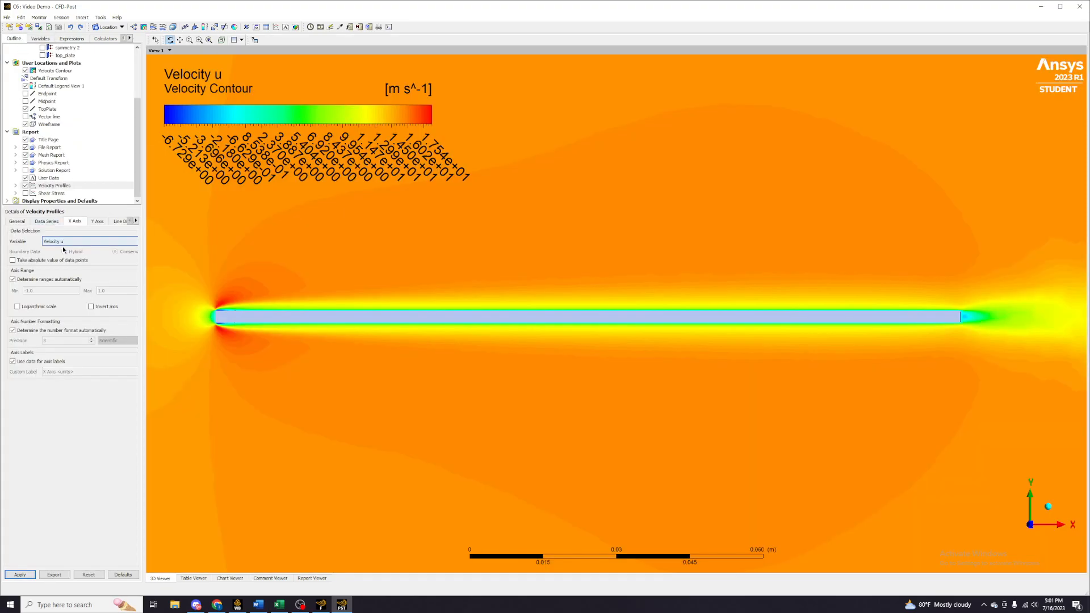
# - Set the X axis variable of the Velocity Profiles chart to BV and update the plot in the chart viewer
pyautogui.click(65, 241)
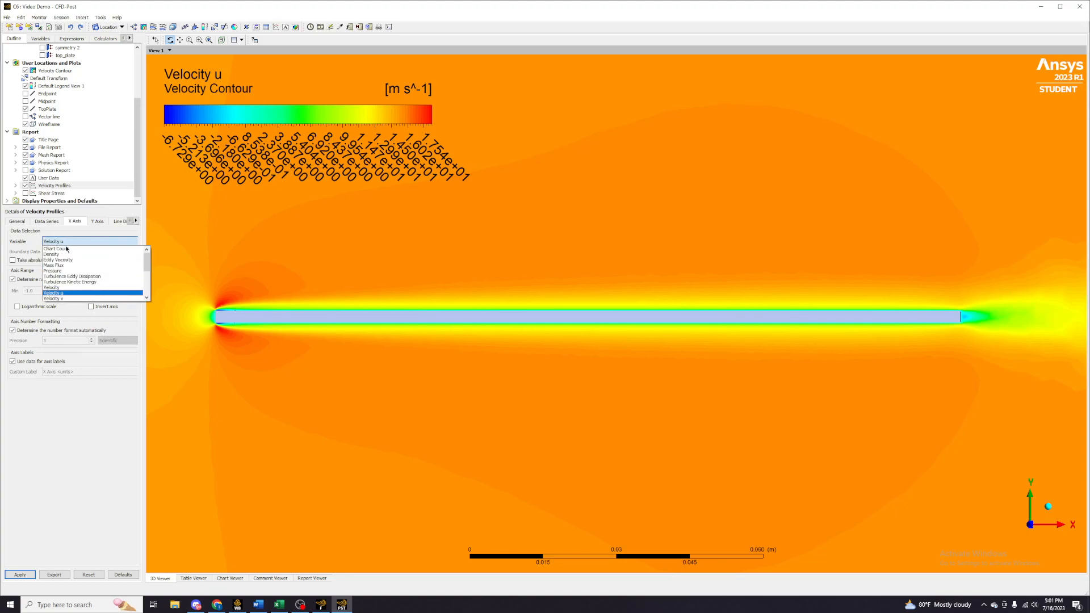
pyautogui.click(17, 221)
pyautogui.click(42, 186)
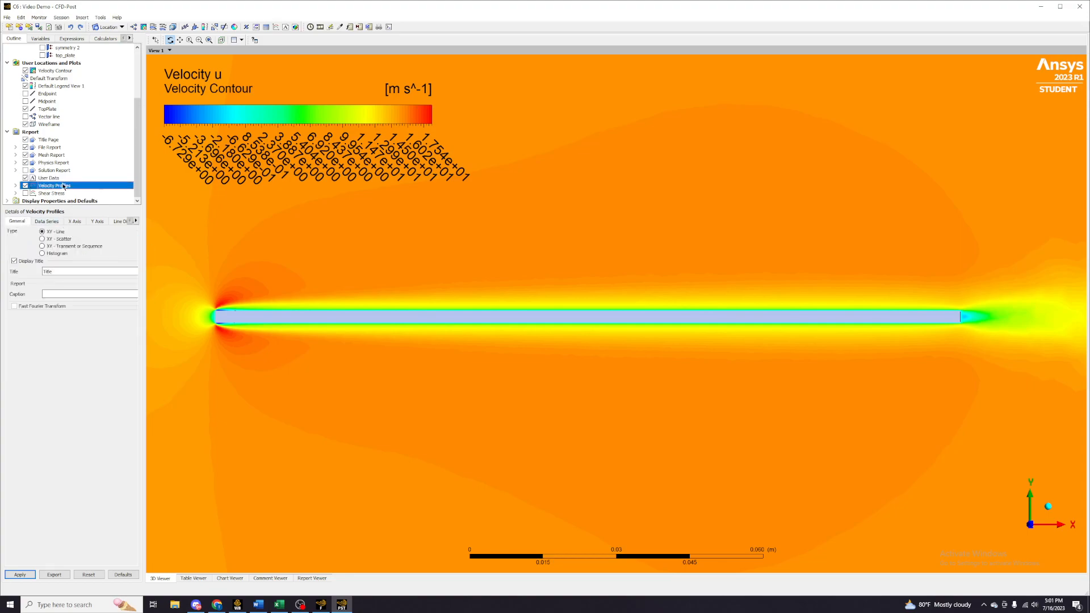
pyautogui.click(74, 221)
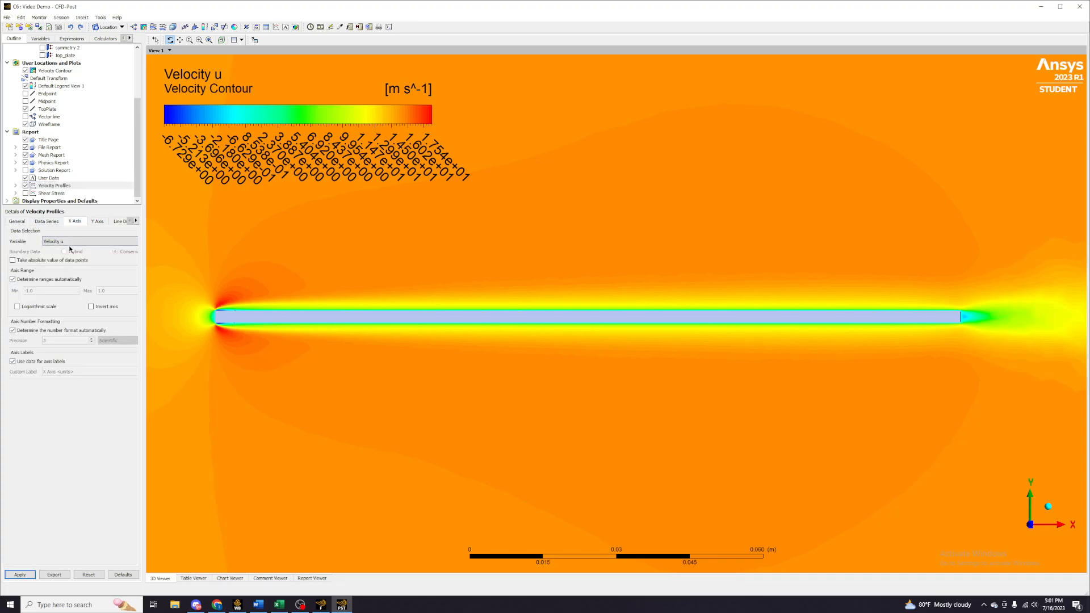
pyautogui.click(68, 241)
pyautogui.click(69, 254)
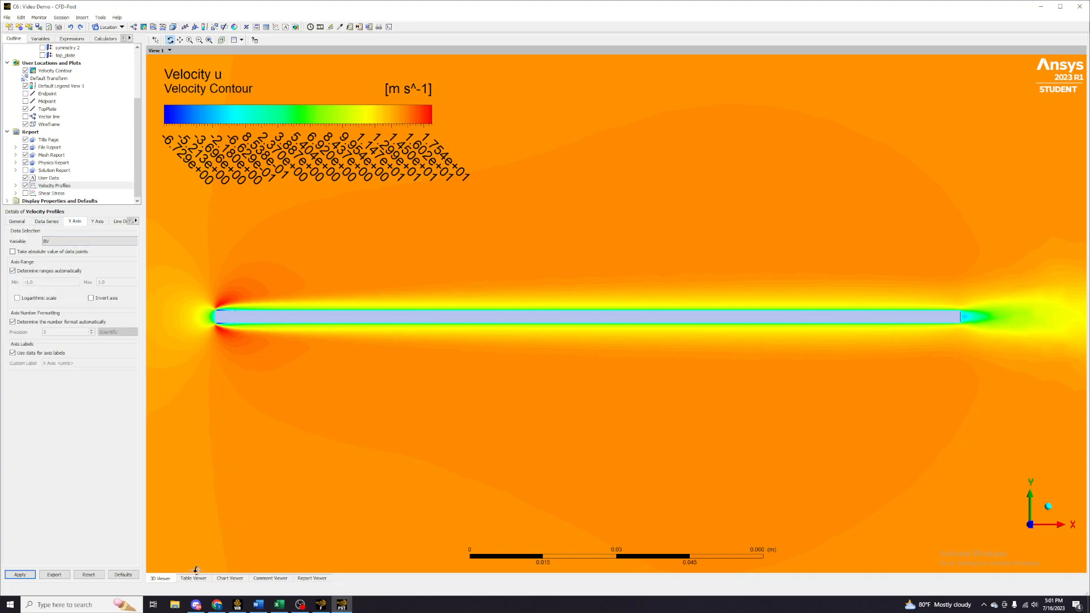
pyautogui.click(229, 579)
pyautogui.click(26, 573)
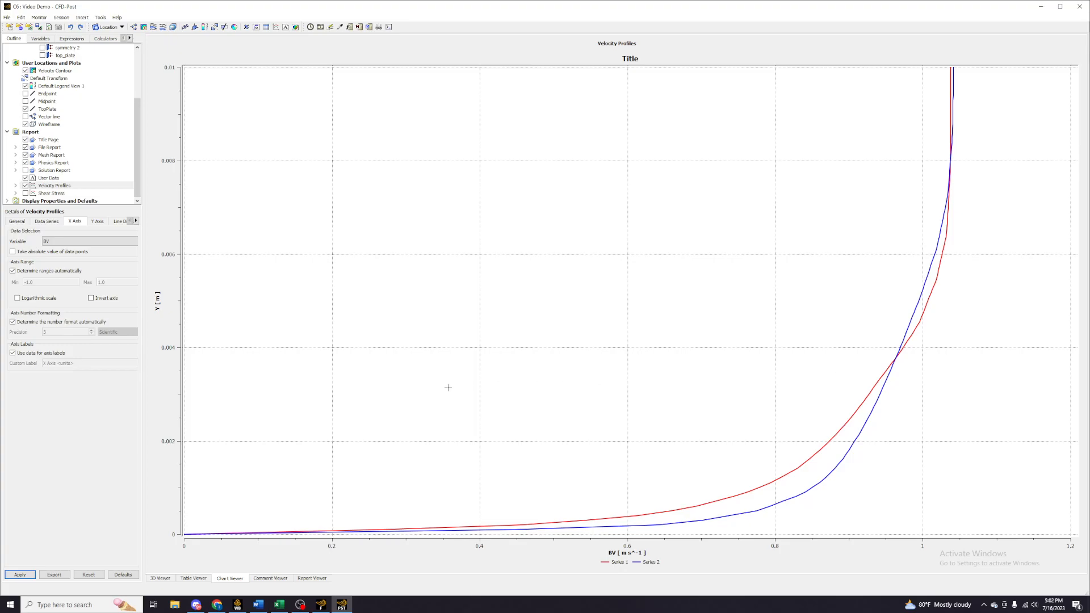
# - Select the Shear Stress chart in the report outline
pyautogui.hotkey('alt', 'Tab')
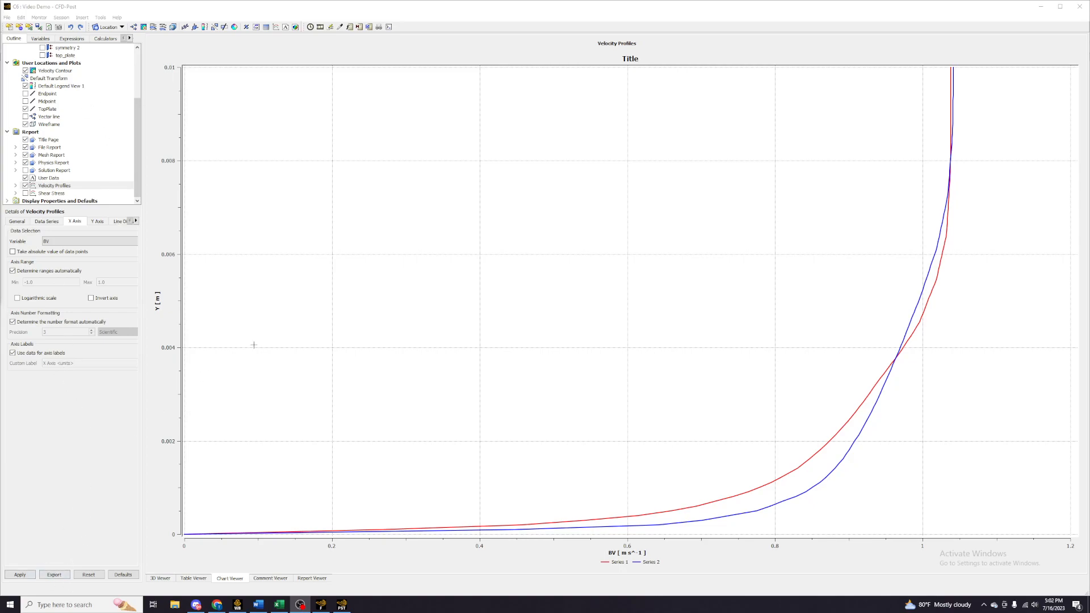
pyautogui.click(59, 193)
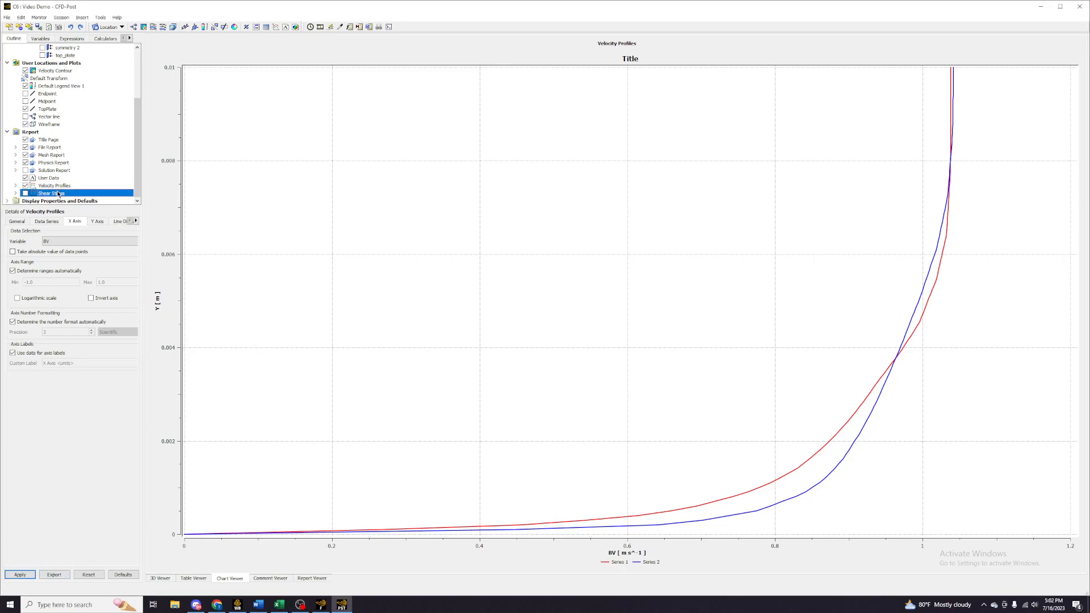